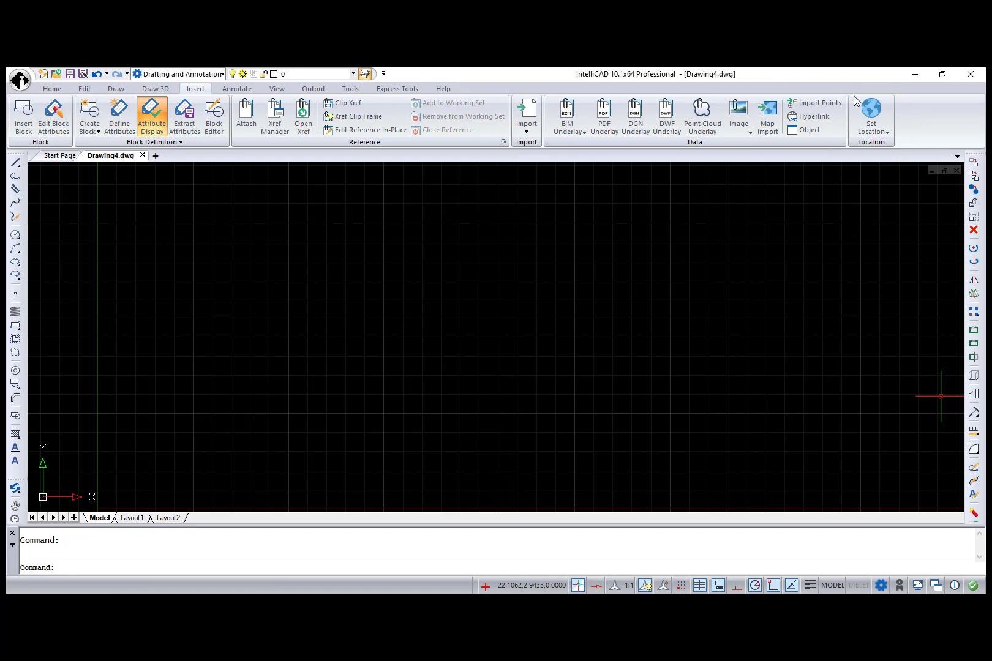
Step: Geolocate the drawing from the map at latitude 45.86151, longitude -123.96216, framing the beach houses
left_click(880, 131)
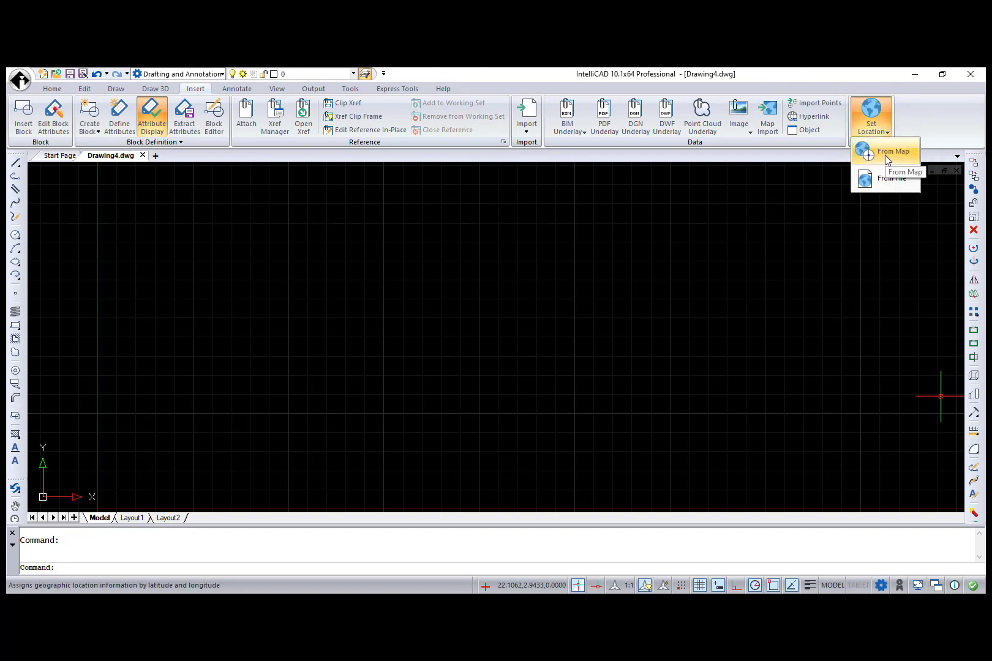
left_click(886, 153)
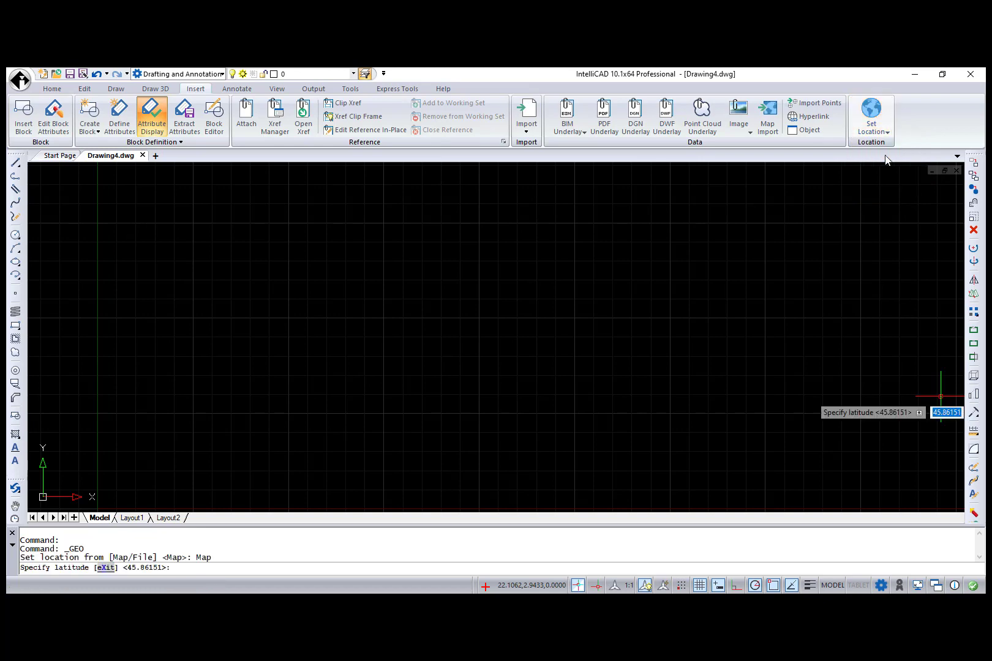
key("Return")
key("Return")
key("Return")
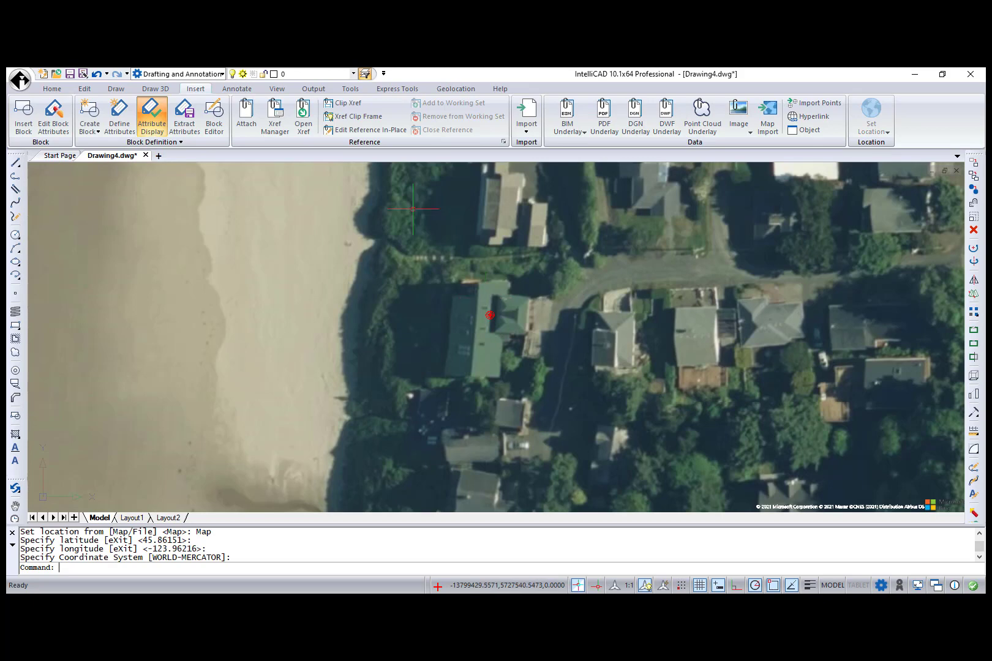
left_click(454, 89)
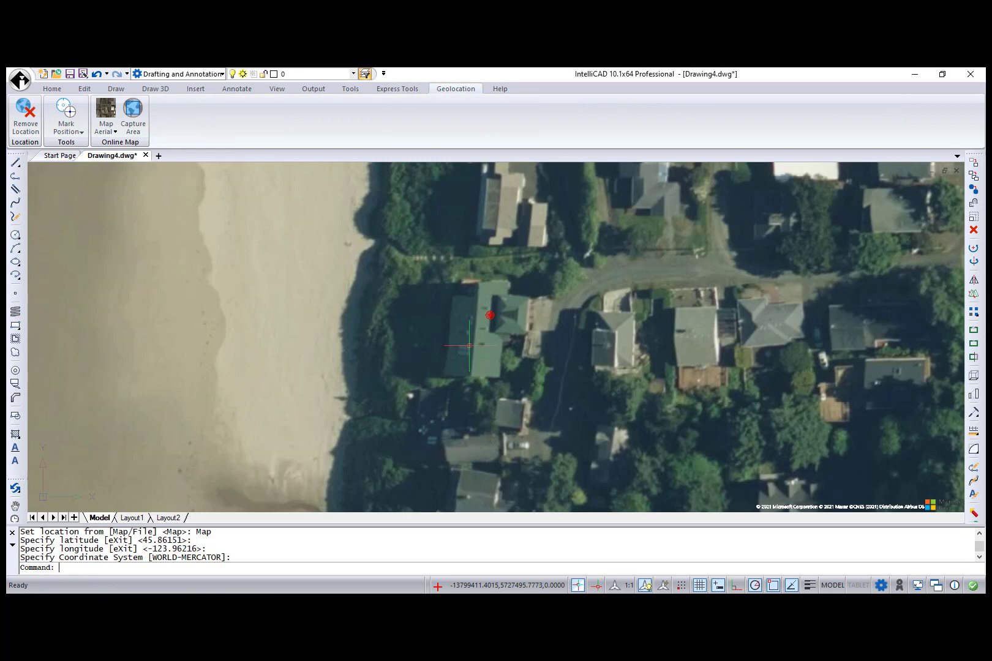
scroll(469, 346, "down", 5)
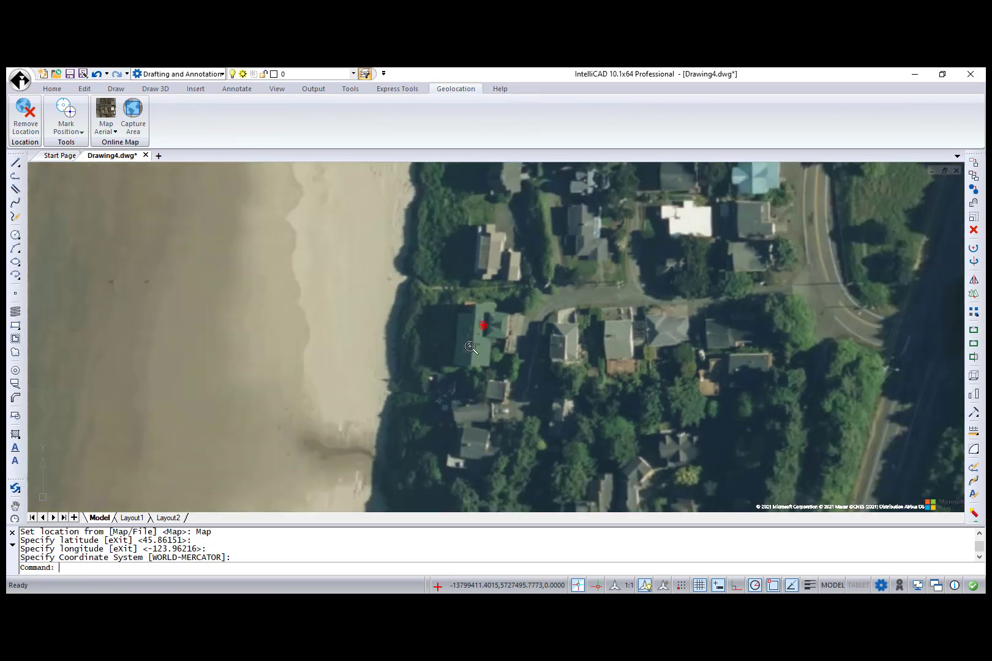
scroll(470, 347, "down", 3)
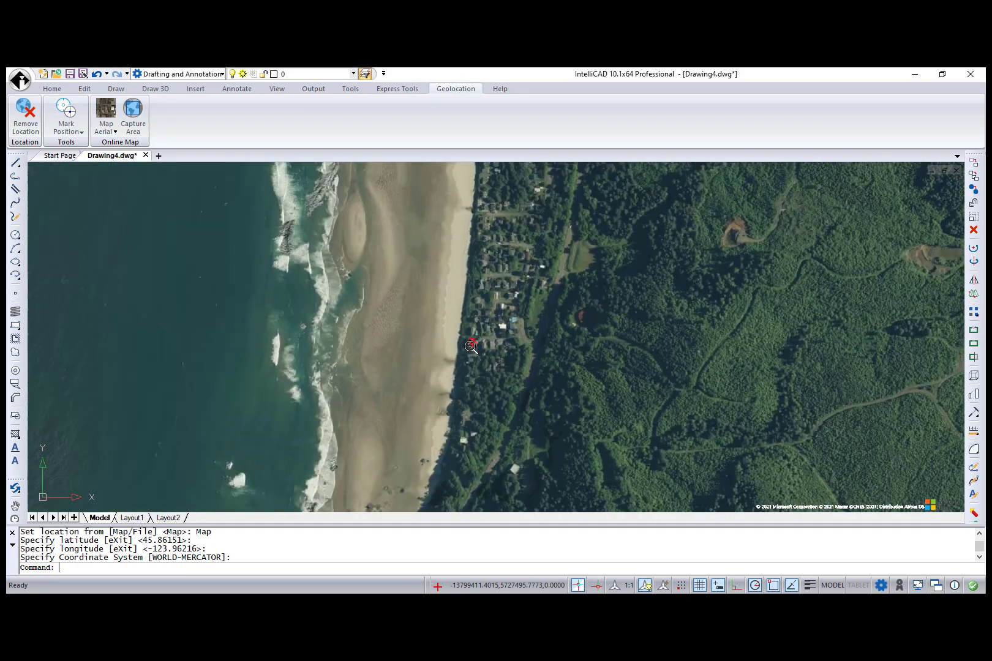
scroll(470, 347, "up", 5)
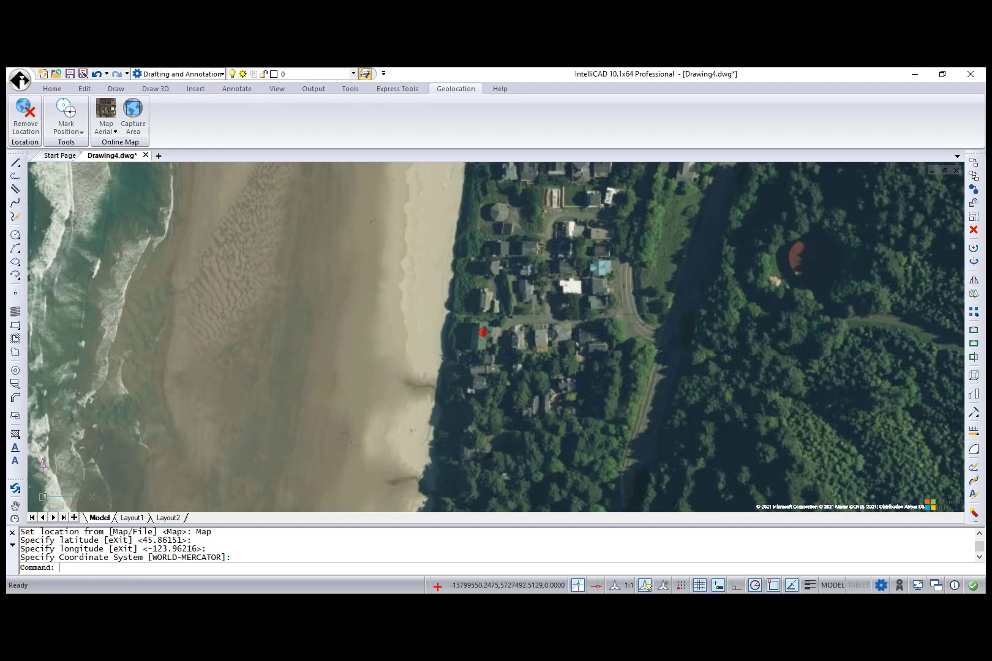
middle_click_drag(470, 340, 238, 312)
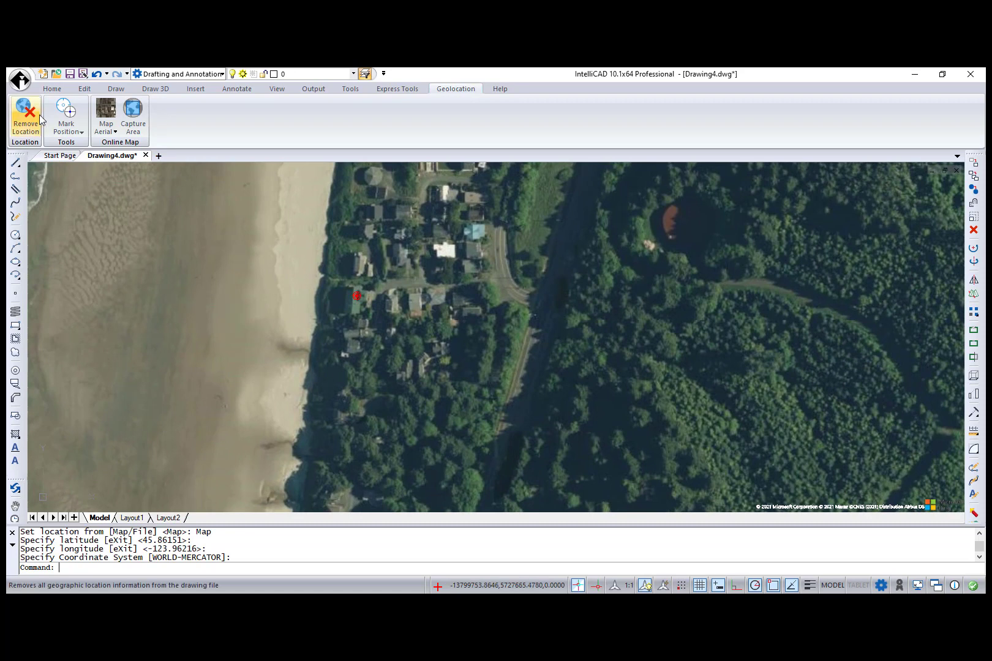
Step: Switch the map to Hybrid with road labels and capture a two-corner area of the coastline
left_click(106, 126)
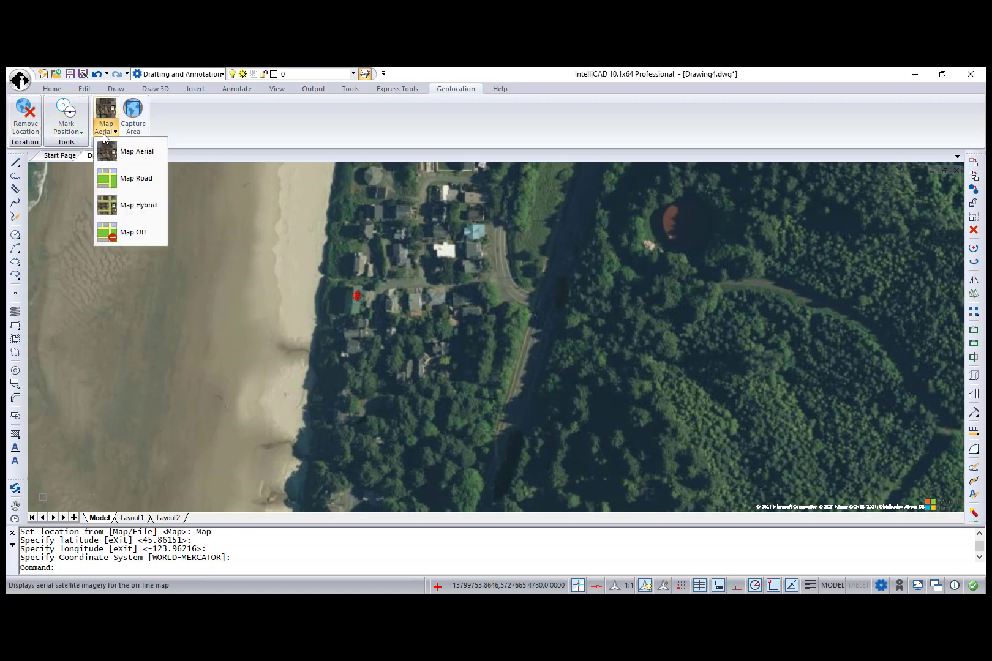
left_click(117, 206)
left_click(140, 118)
scroll(291, 242, "down", 1)
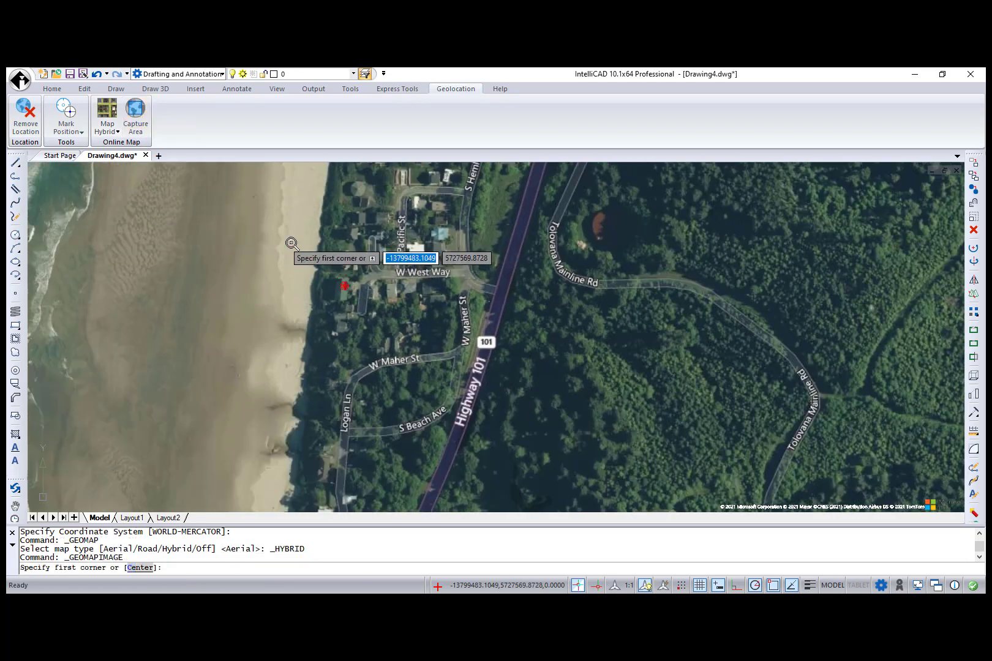
scroll(280, 197, "down", 1)
left_click(266, 166)
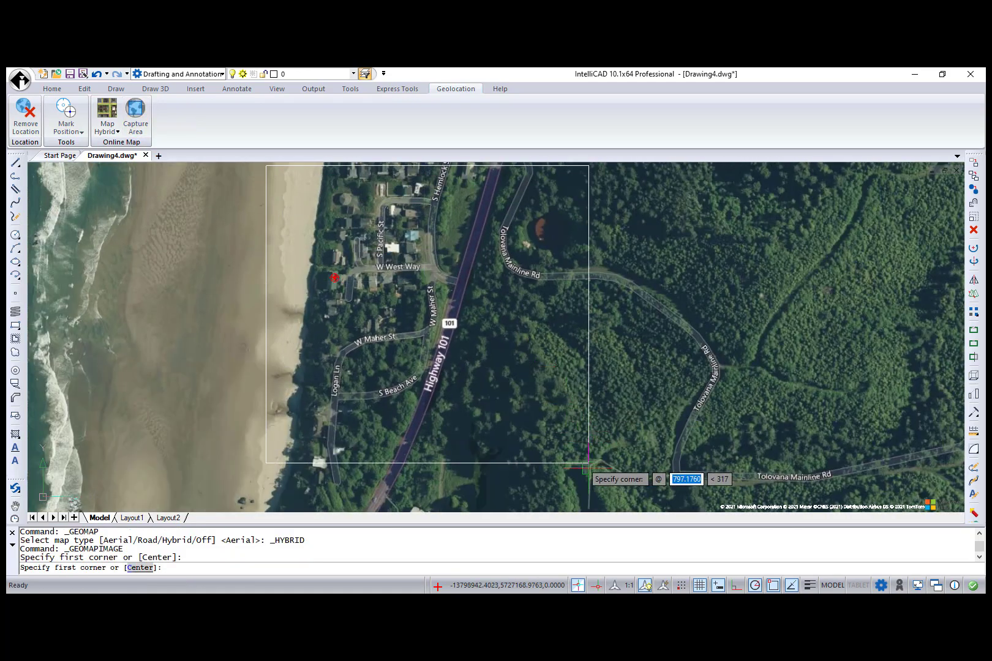
left_click(586, 487)
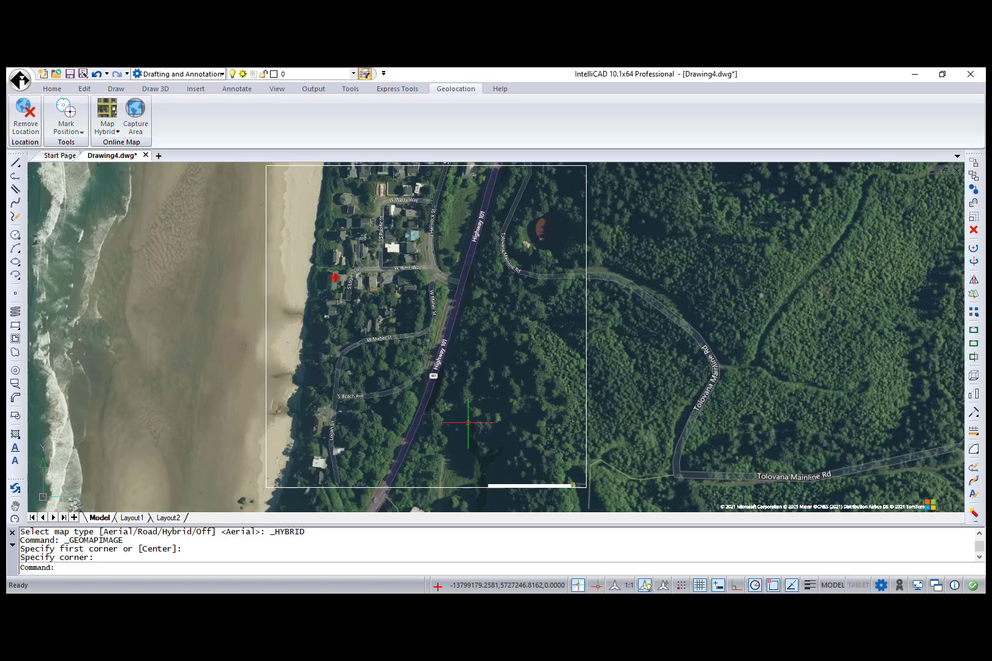
Step: Resize and move the captured map image over the beach, then set its resolution to Very Fine
left_click(266, 360)
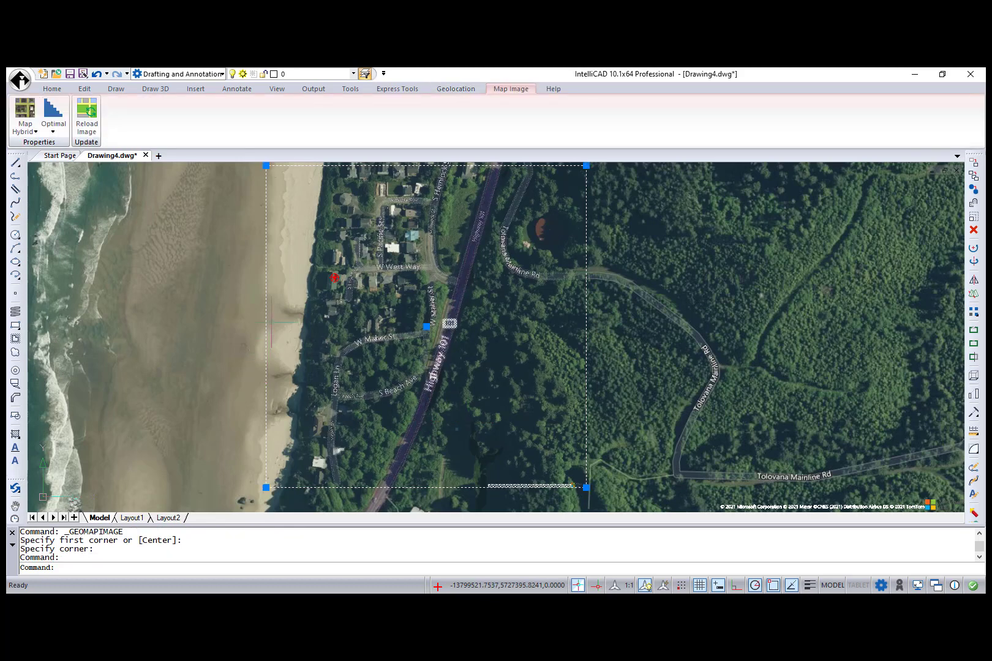
left_click(265, 487)
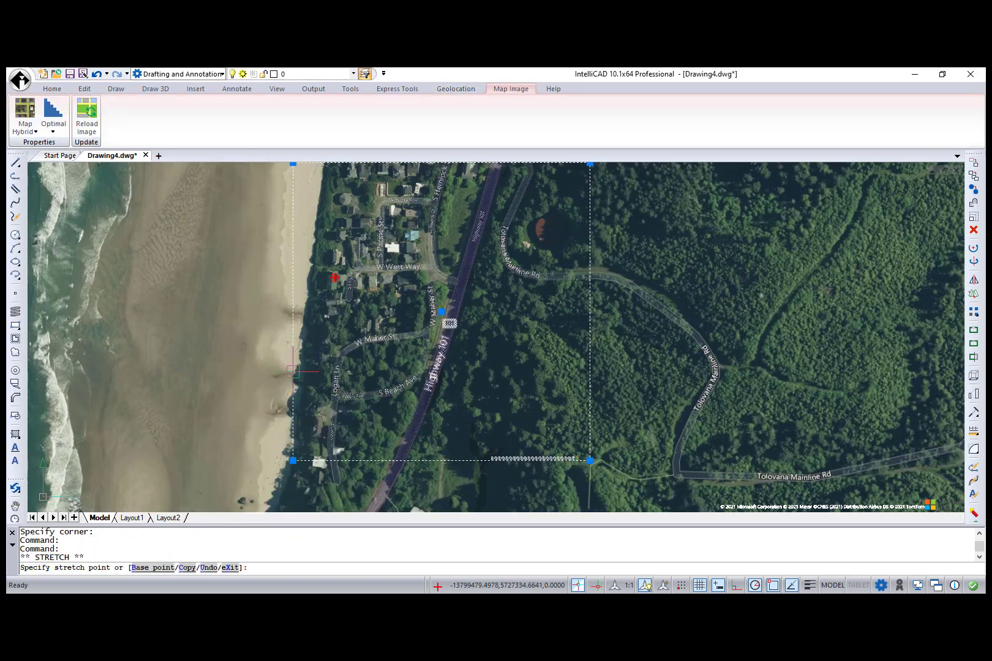
left_click(442, 312)
left_click(306, 333)
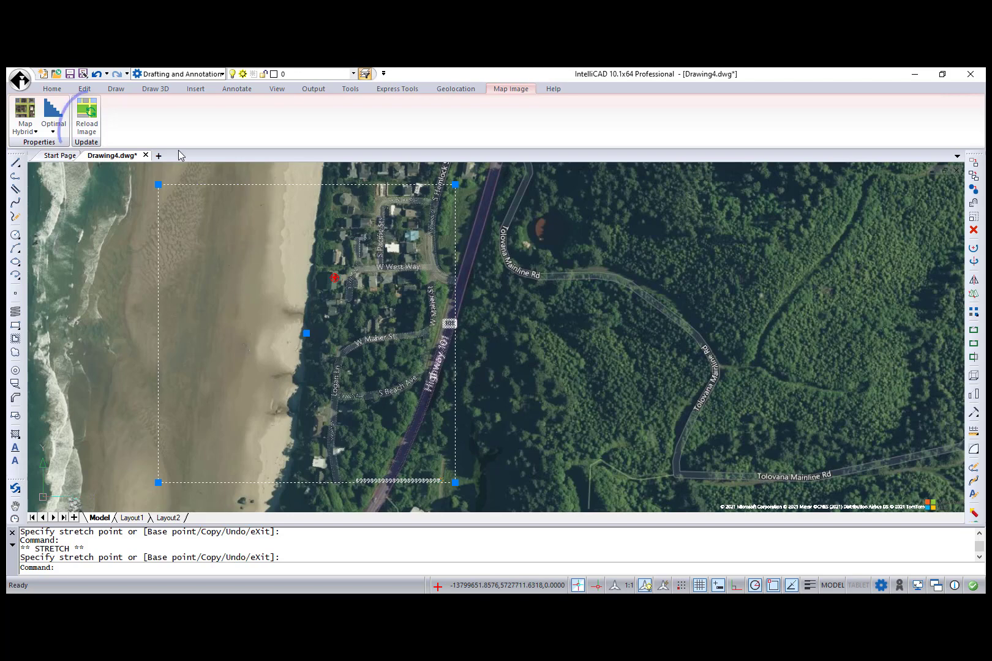
left_click(53, 131)
left_click(67, 236)
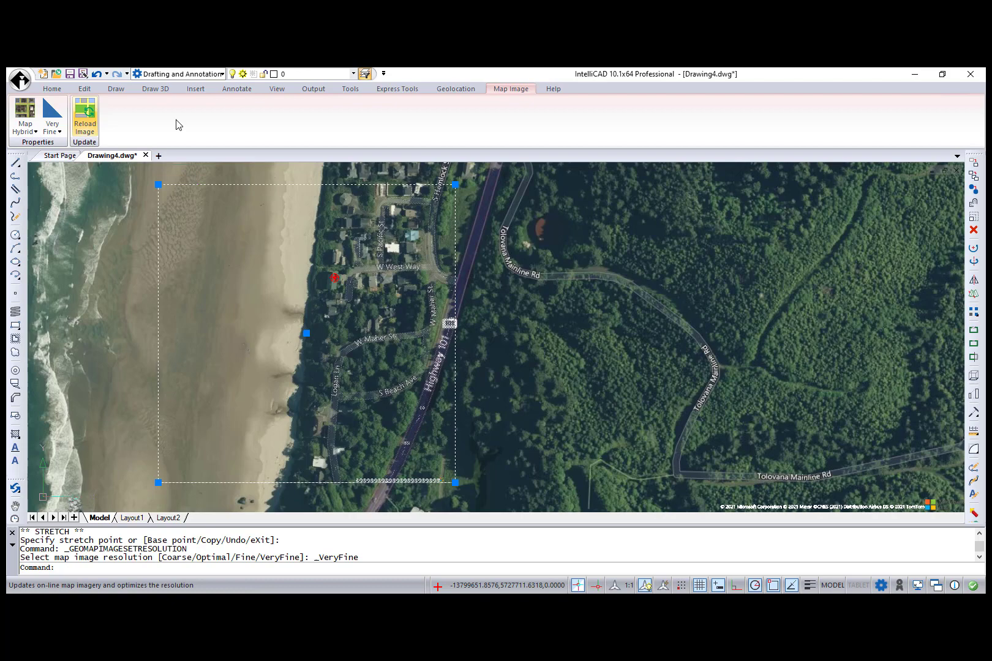
Step: Place a point position marker on the beachfront house and position its label
left_click(458, 88)
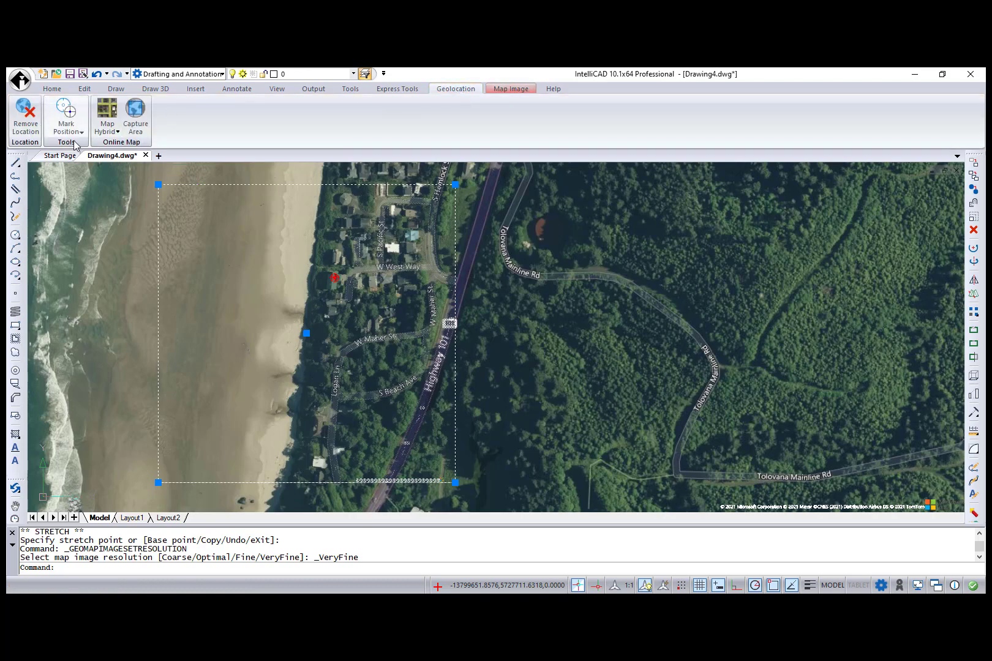
left_click(66, 111)
left_click(68, 131)
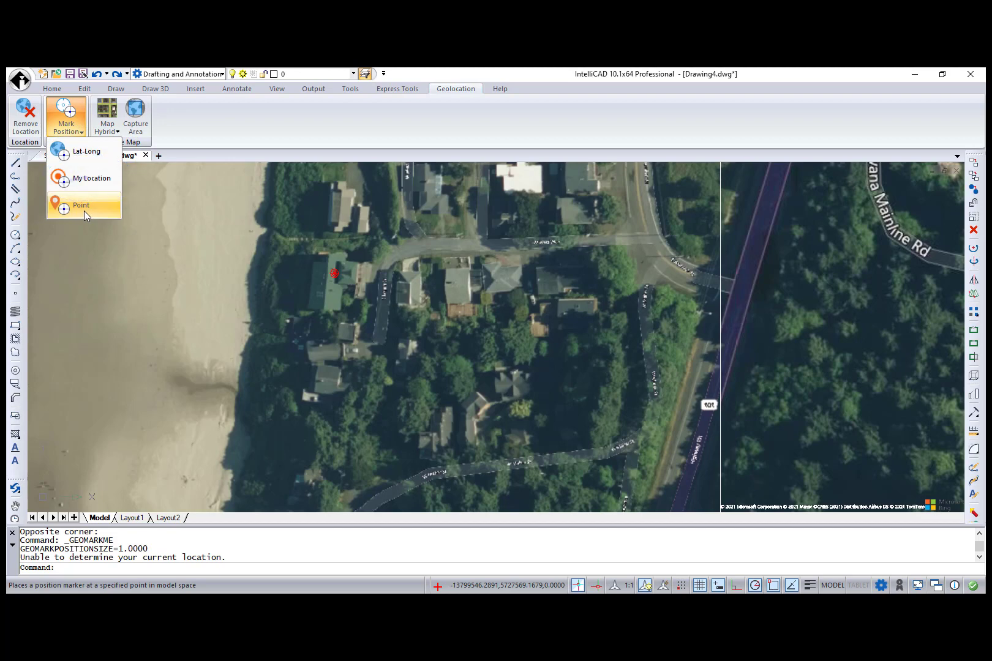
left_click(84, 207)
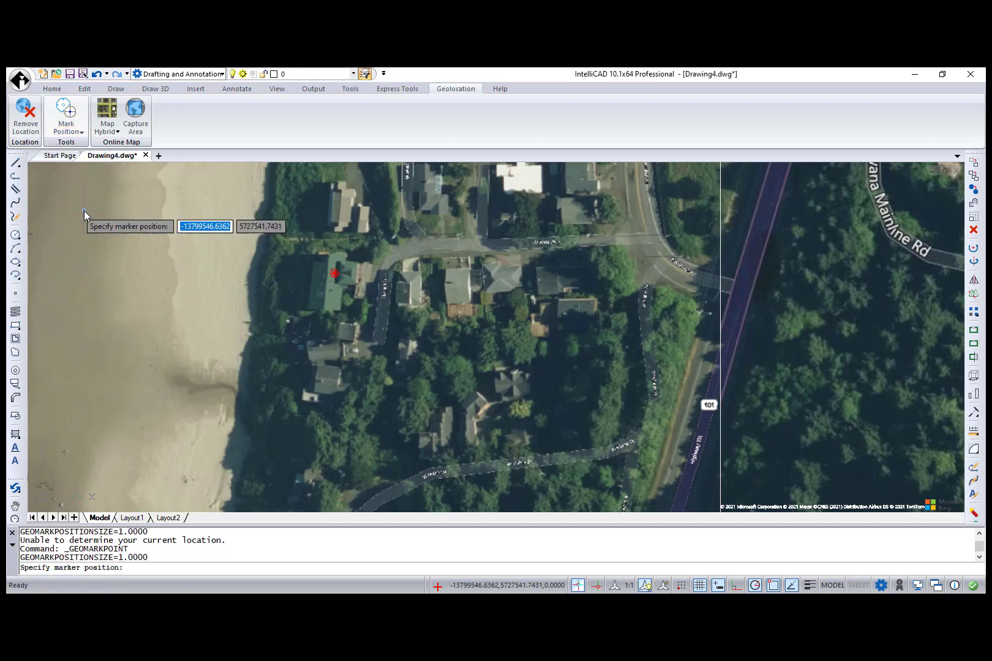
left_click(326, 296)
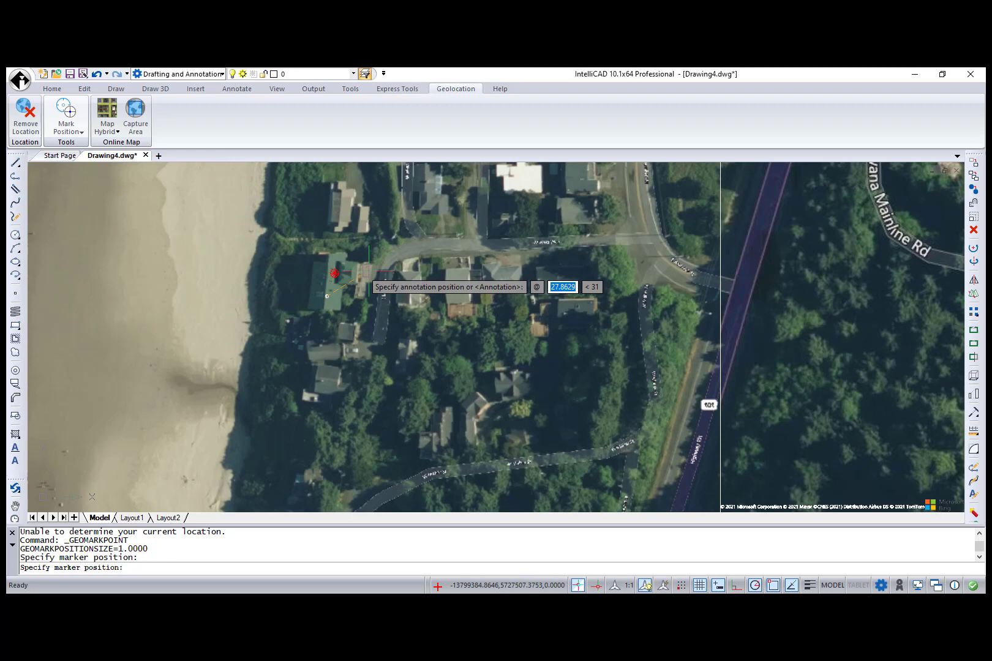
left_click(395, 248)
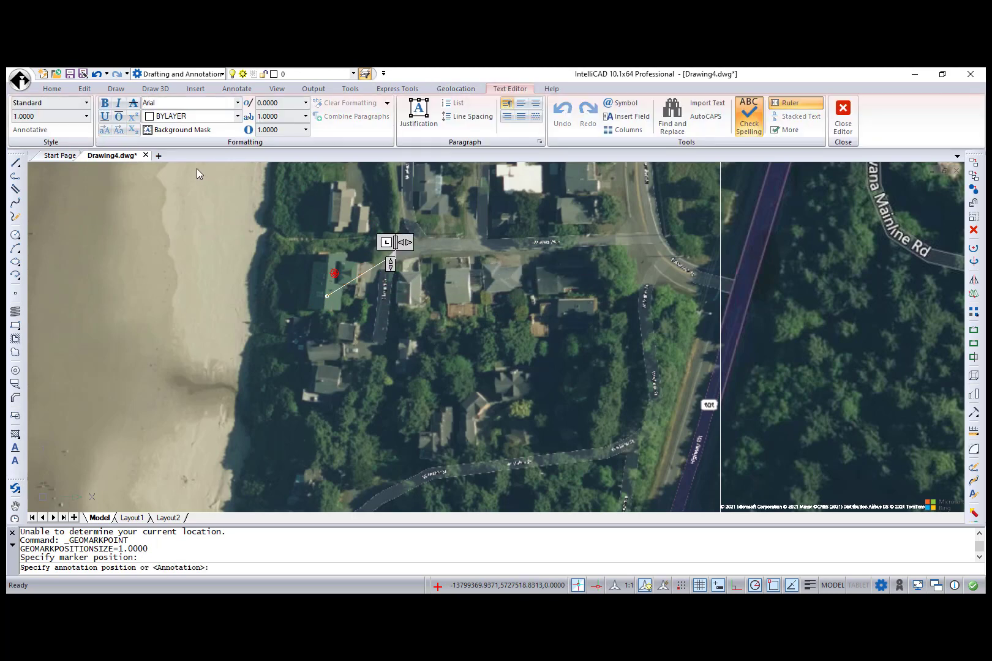
Step: Label the marker 'My location' at text height 3, then remove the drawing's geolocation data
left_click(87, 117)
left_click(46, 158)
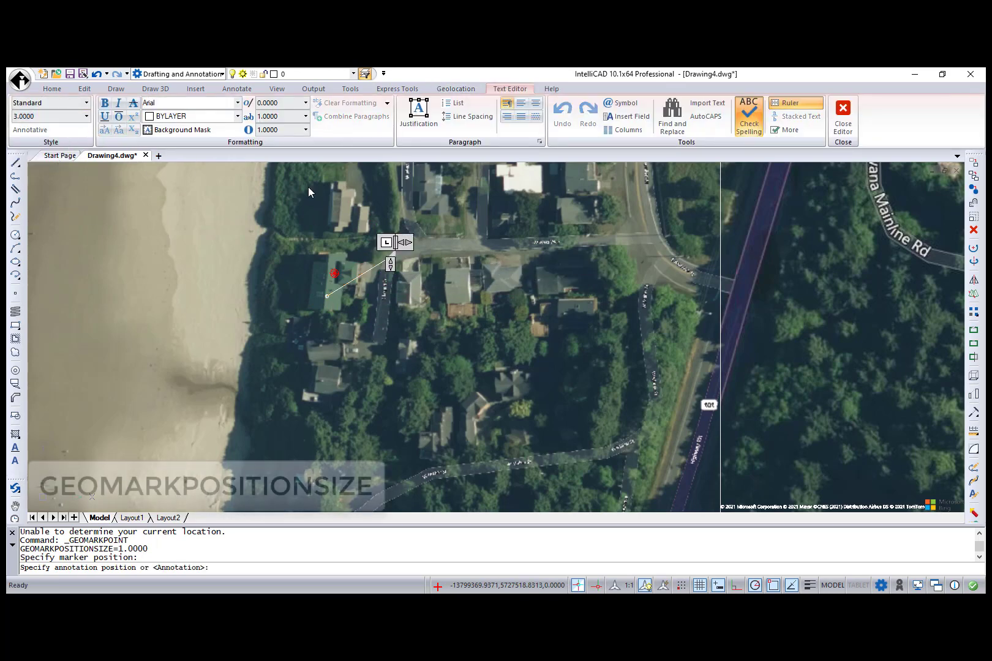
type("My location")
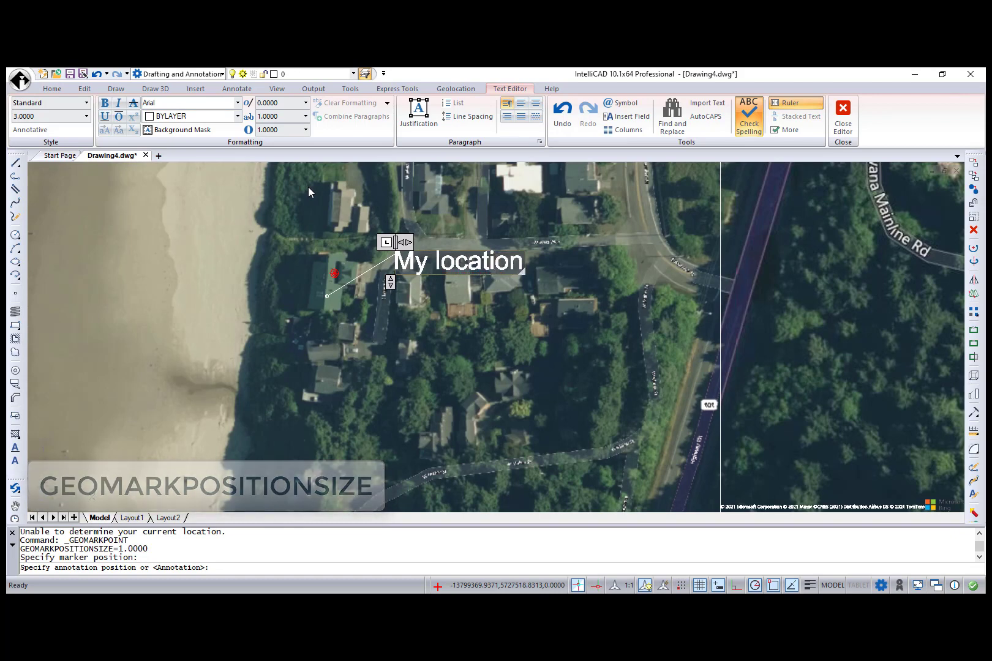
left_click(413, 315)
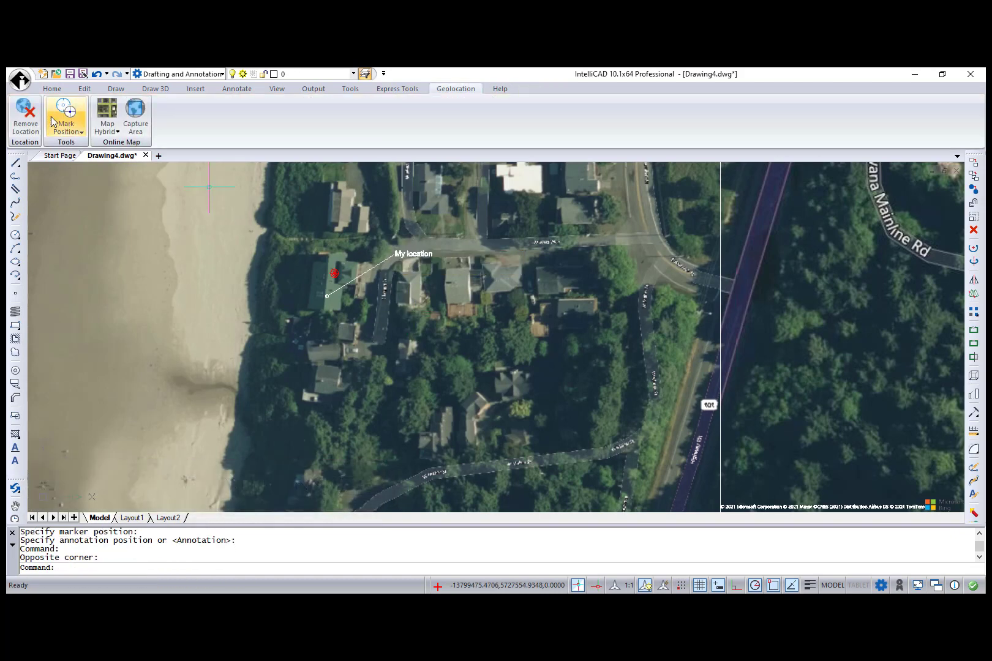
left_click(33, 118)
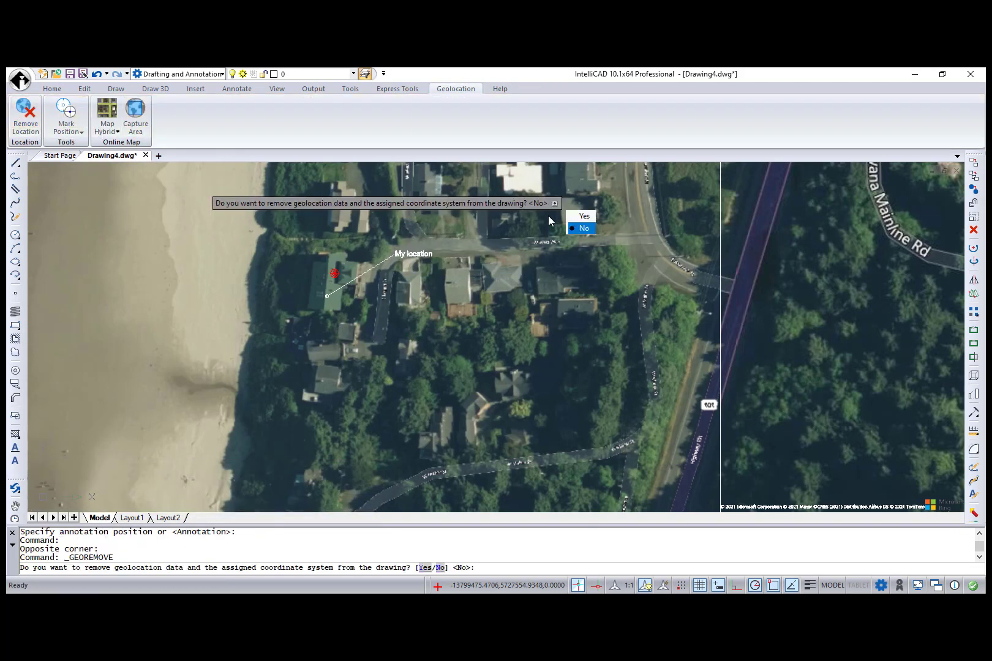
left_click(583, 216)
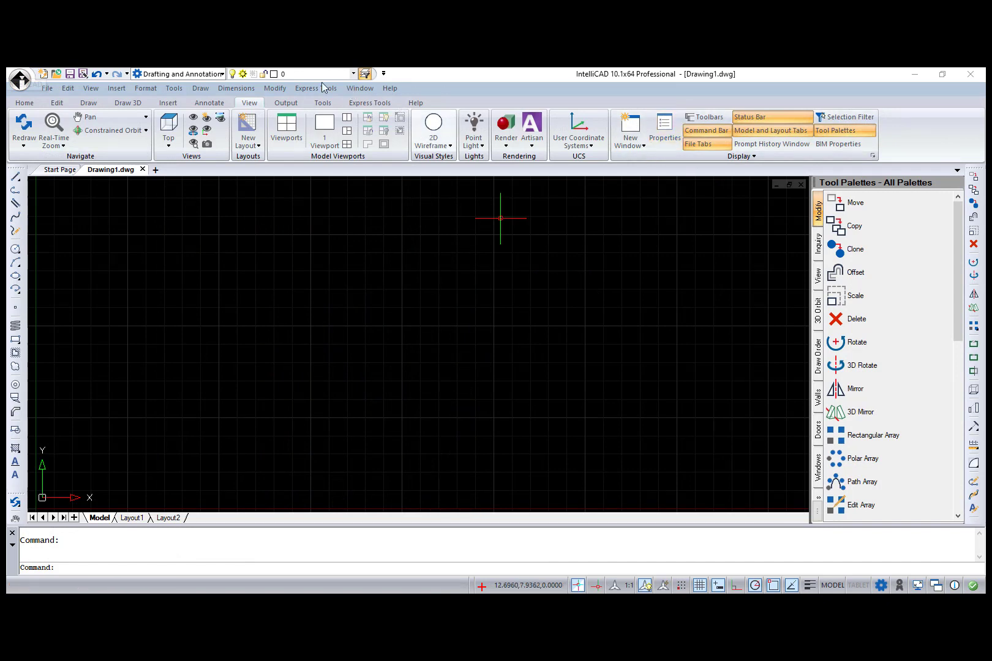
Step: Show the Sheet Set Manager palette
left_click(46, 89)
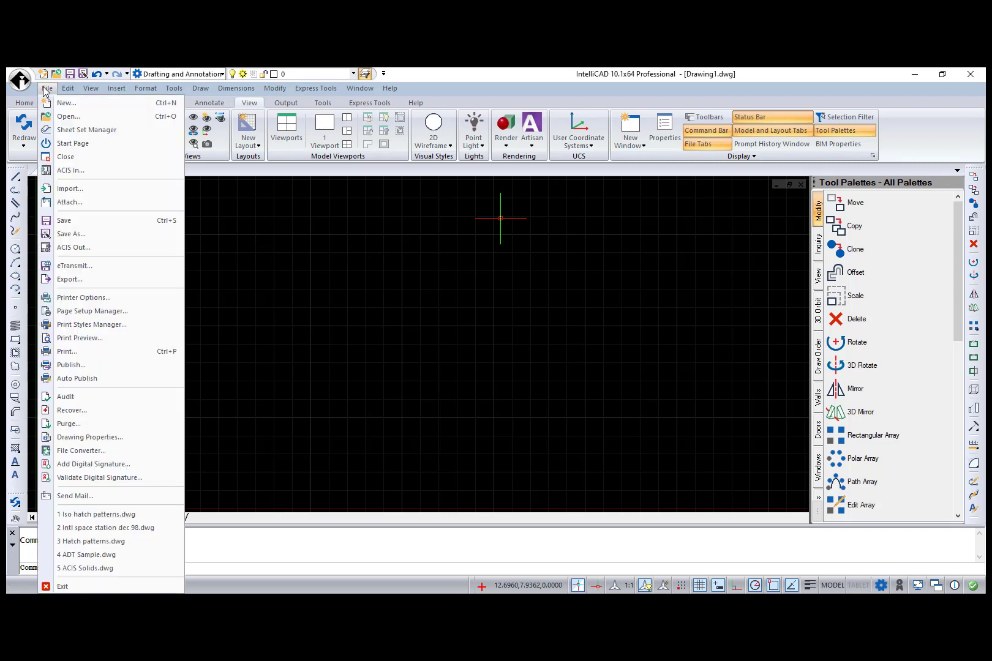
left_click(789, 157)
left_click(789, 157)
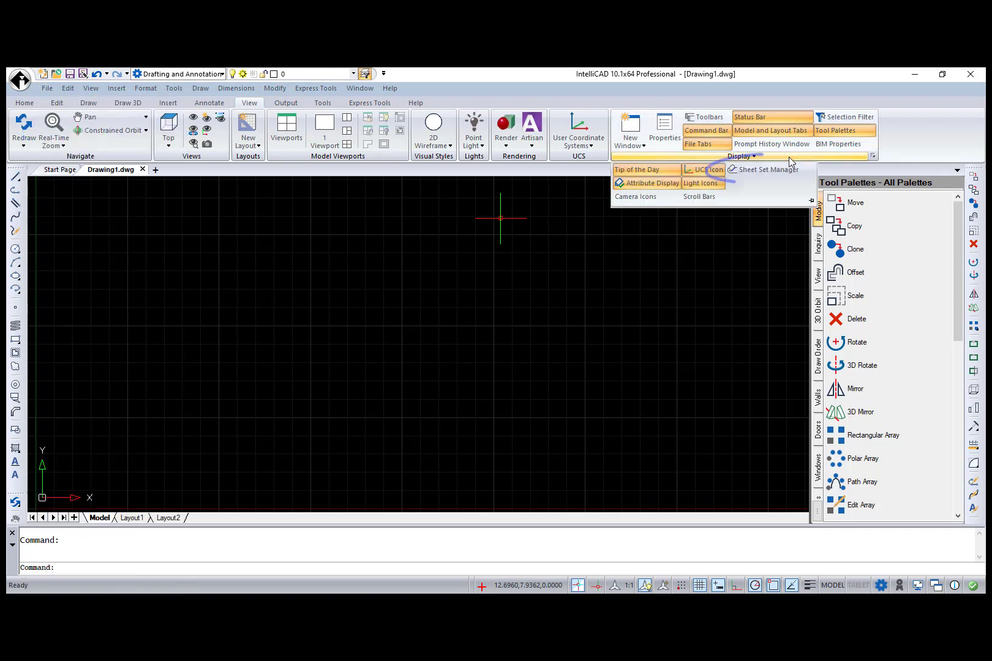
left_click(20, 80)
key("ctrl+4")
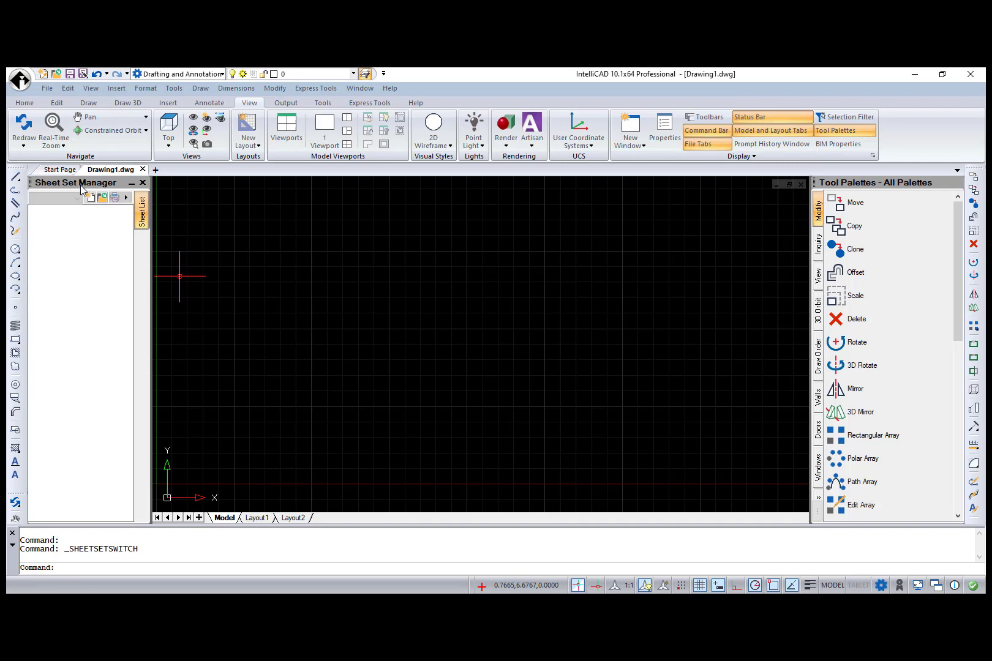
Step: Float the Sheet Set Manager, dock it on the left, and turn off Auto Hide
left_click_drag(80, 184, 243, 224)
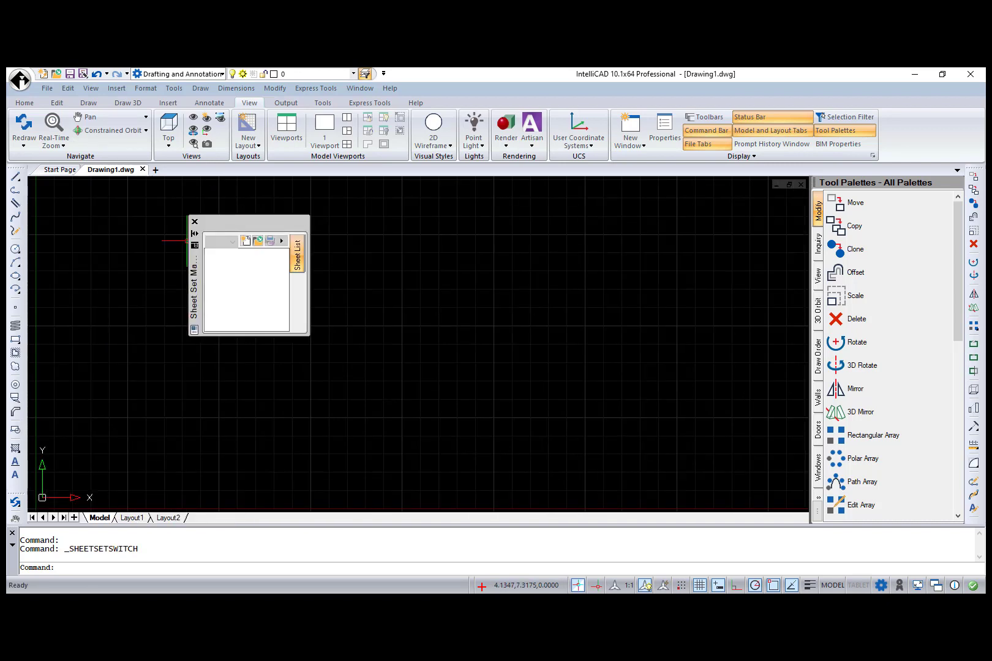
right_click(196, 285)
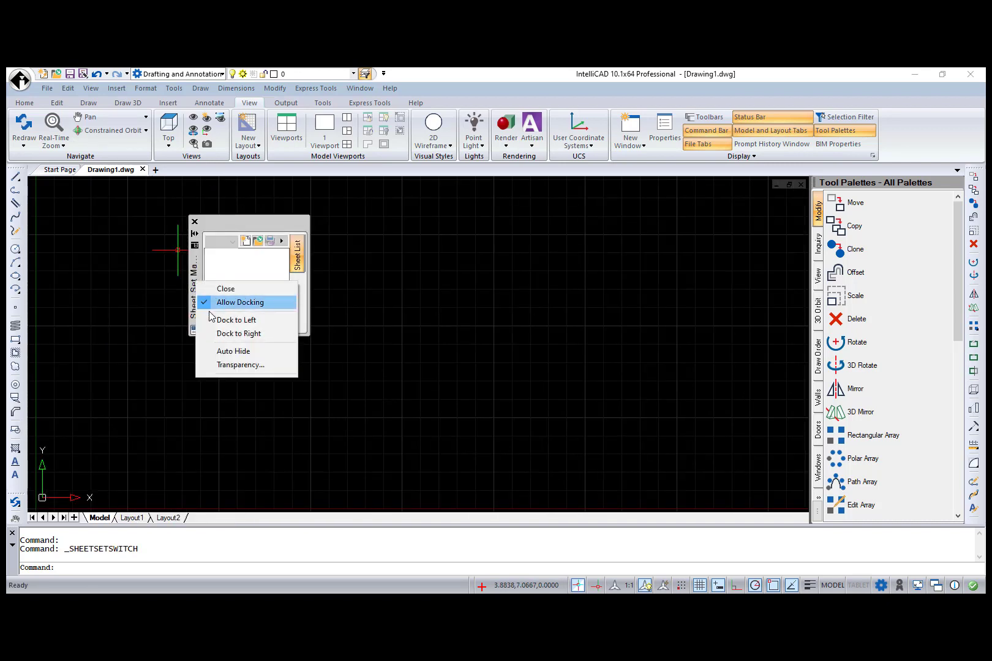
left_click(226, 320)
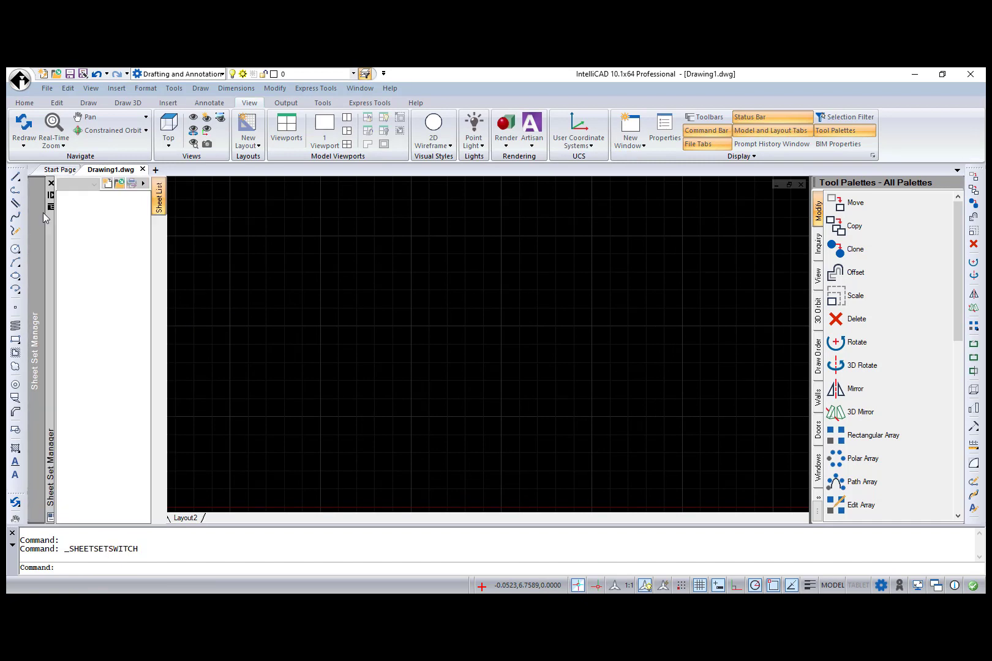
right_click(44, 216)
left_click(77, 283)
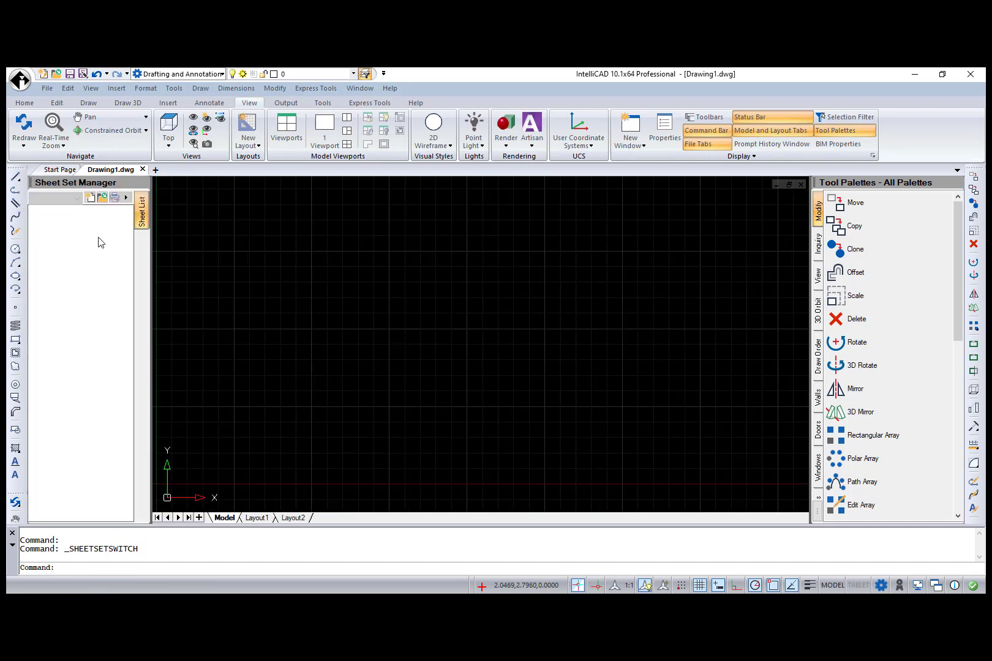
Step: Start a new sheet set from existing drawings named 'My Sheet Set'
left_click(90, 199)
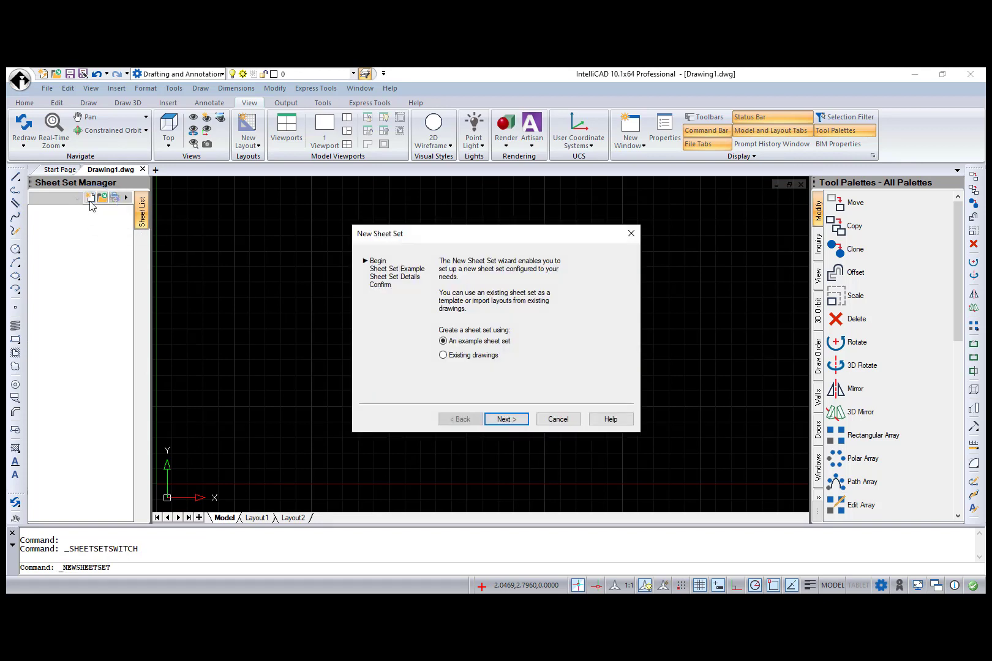
left_click(442, 356)
left_click(502, 420)
type("M")
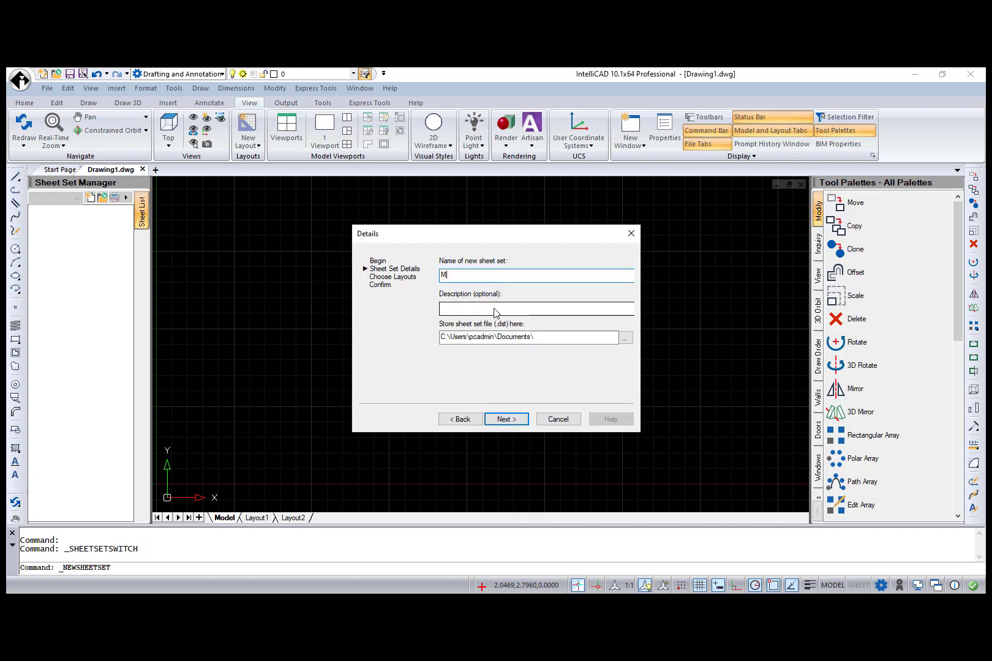
type("y Sheet Set")
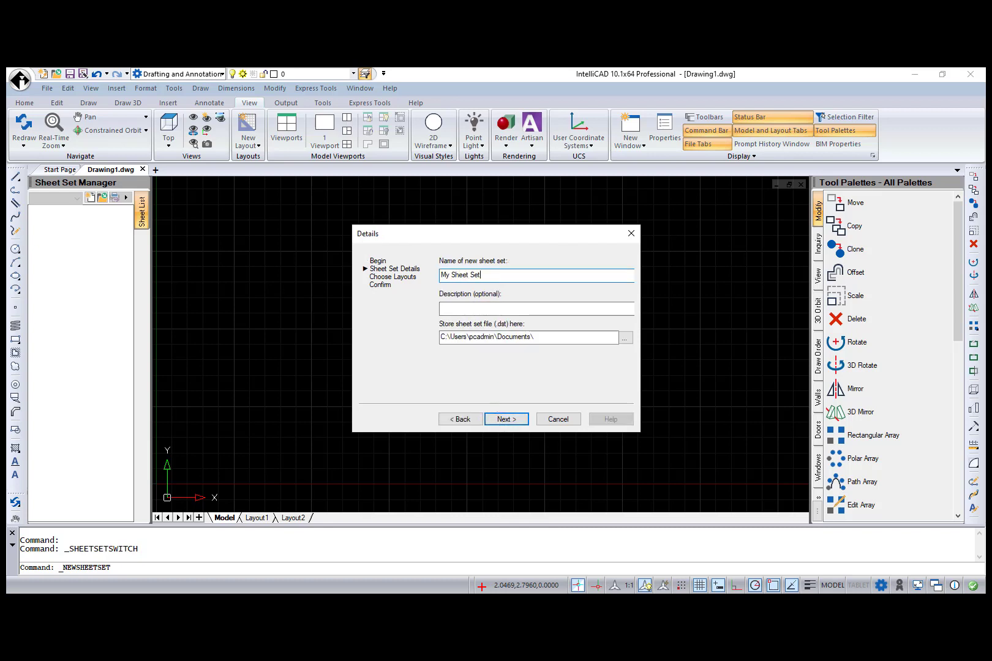
left_click(506, 419)
Step: Import the layouts from the Project folder's drawings and finish the sheet set
left_click(461, 286)
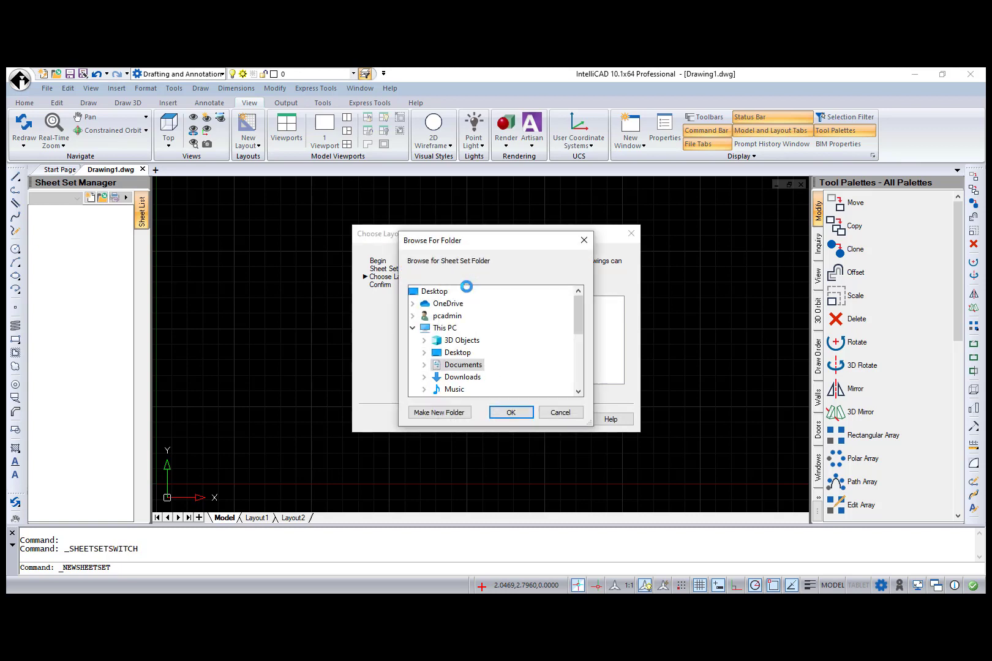
scroll(578, 392, "down", 5)
left_click(454, 389)
left_click(509, 413)
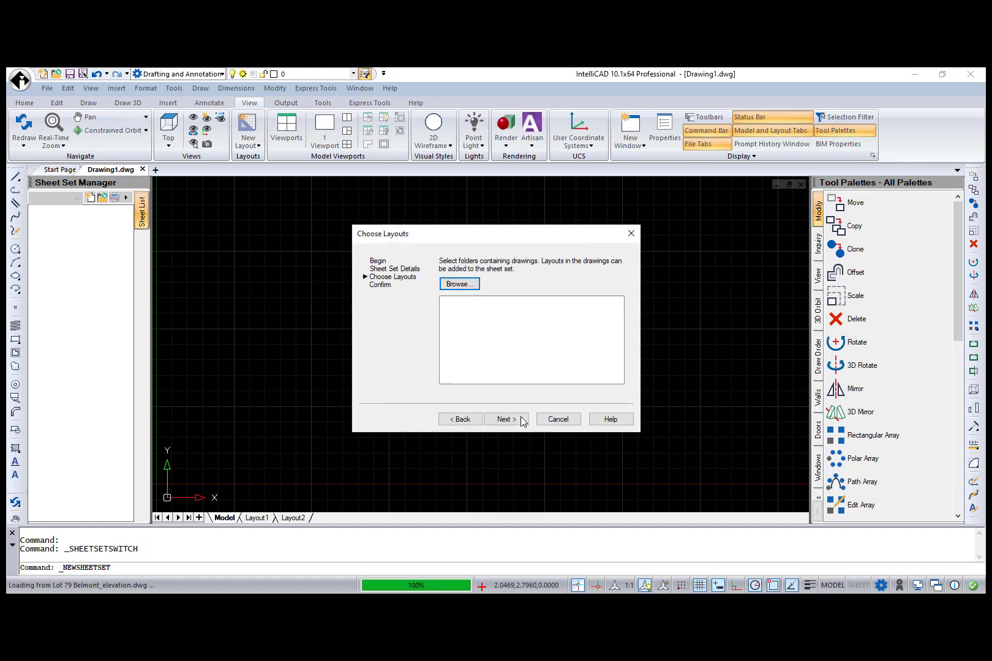
left_click_drag(618, 354, 618, 330)
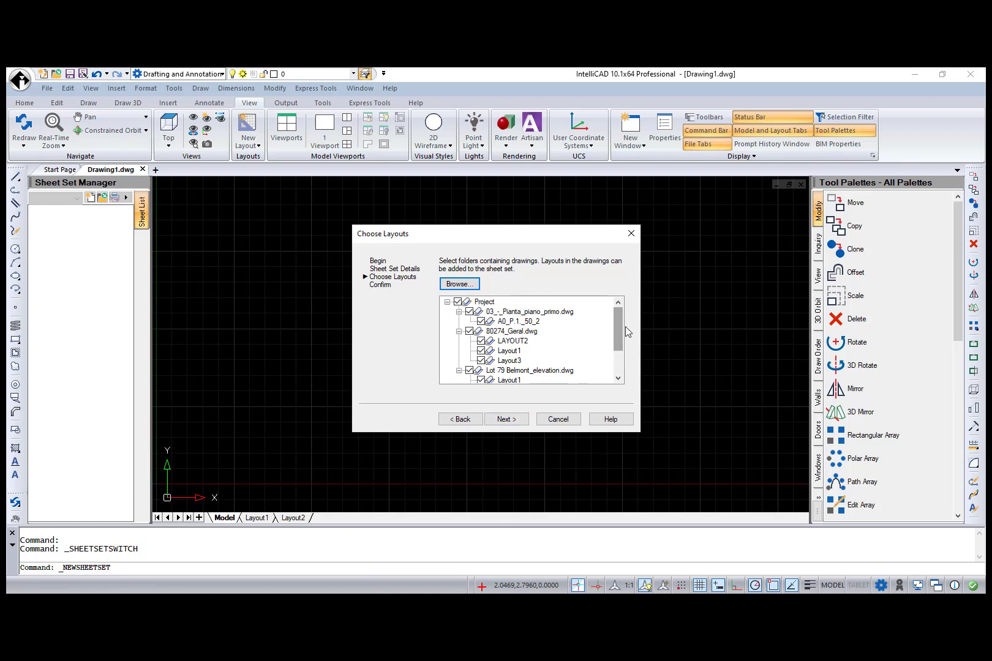
left_click(506, 419)
left_click(524, 421)
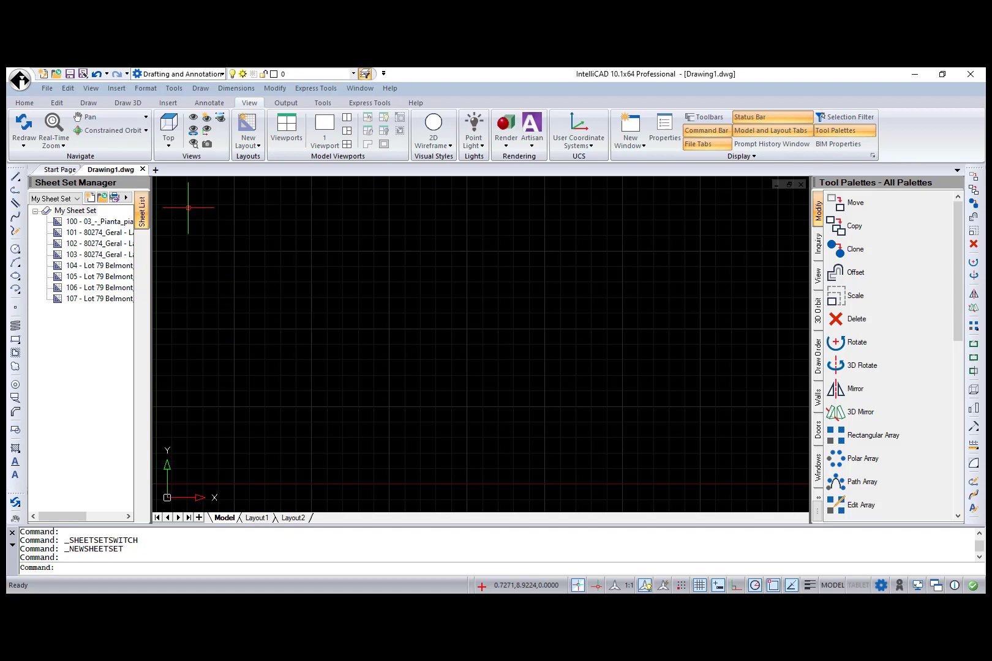
Step: Review sheet 100's context menu and Publish submenu, then open sheet 100
right_click(118, 225)
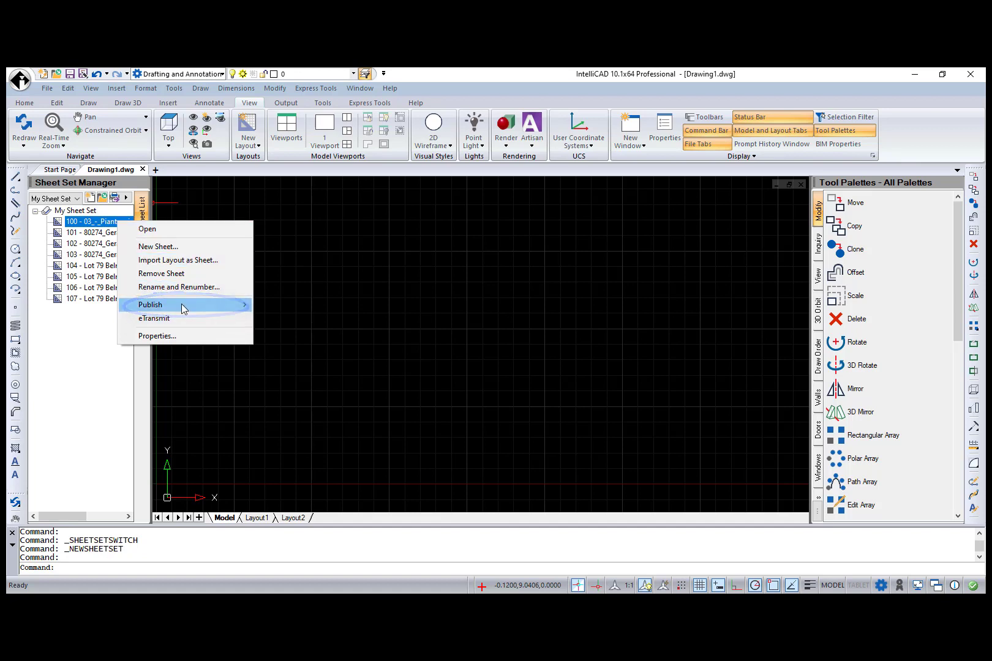
mouse_move(182, 309)
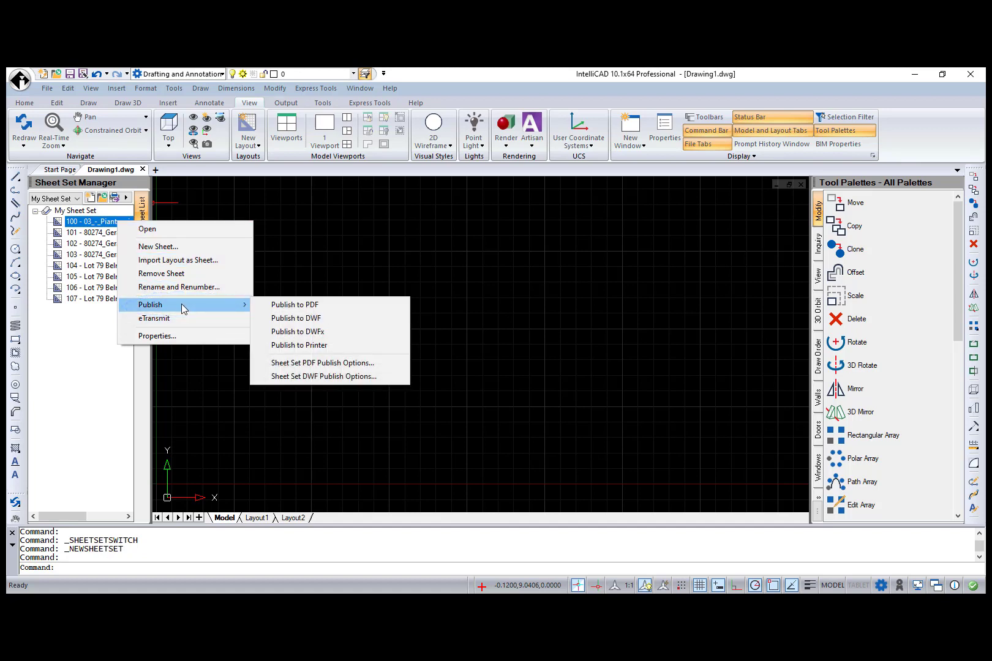
left_click(82, 347)
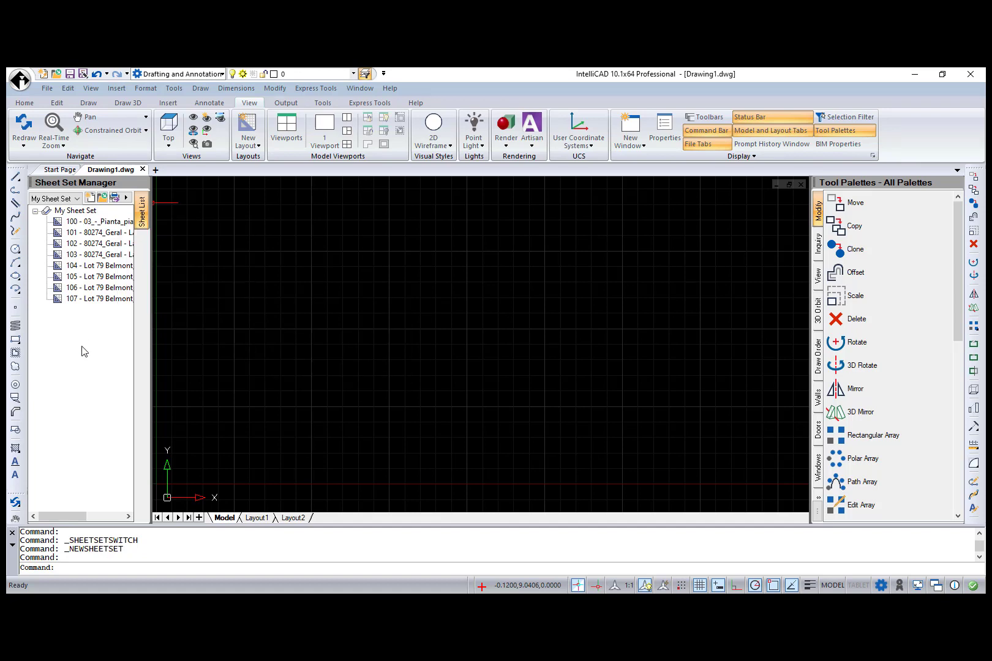
left_click(96, 222)
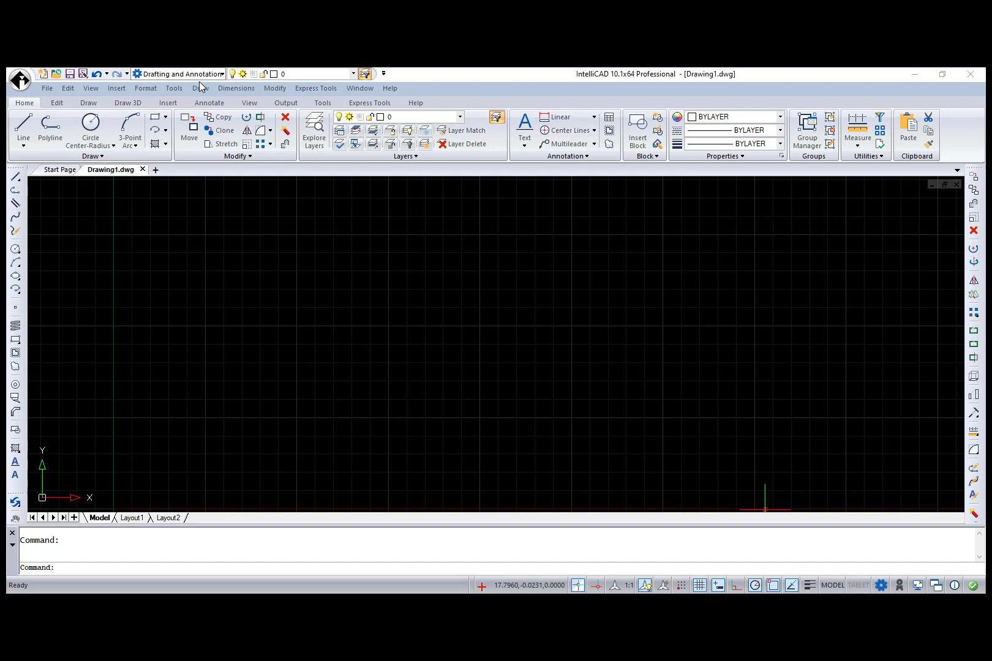
Step: Locate Table in the Draw menu, then launch Table from the Annotate ribbon tab
left_click(203, 89)
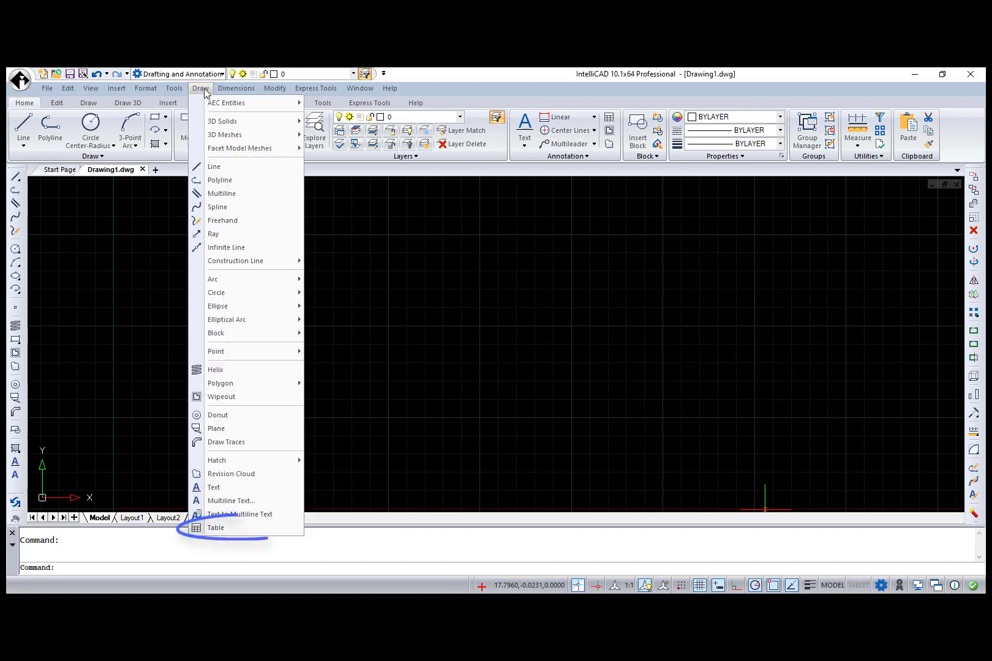
left_click(204, 90)
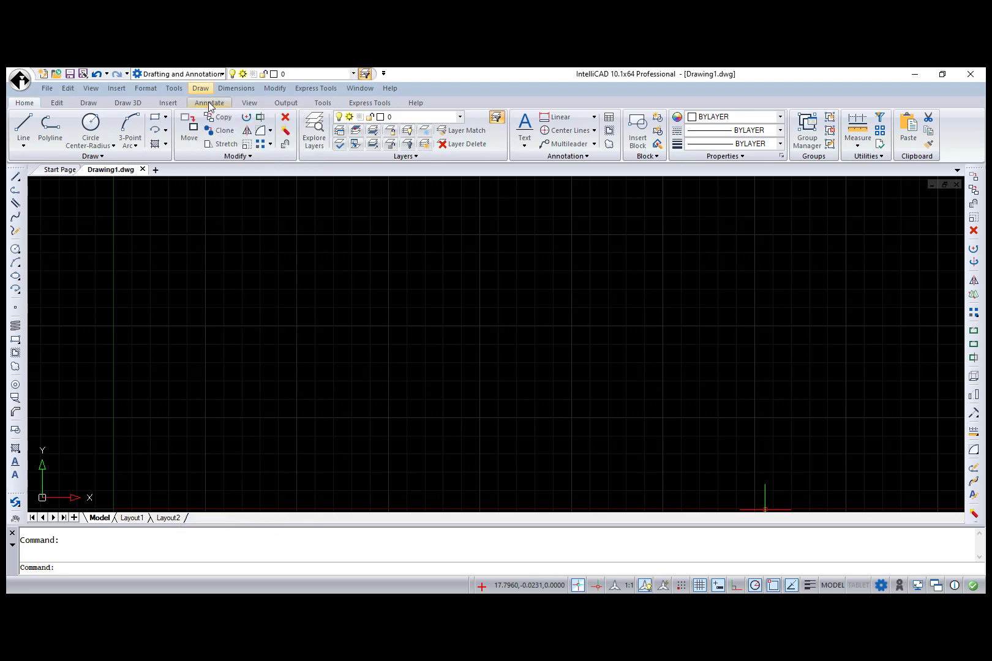
left_click(208, 103)
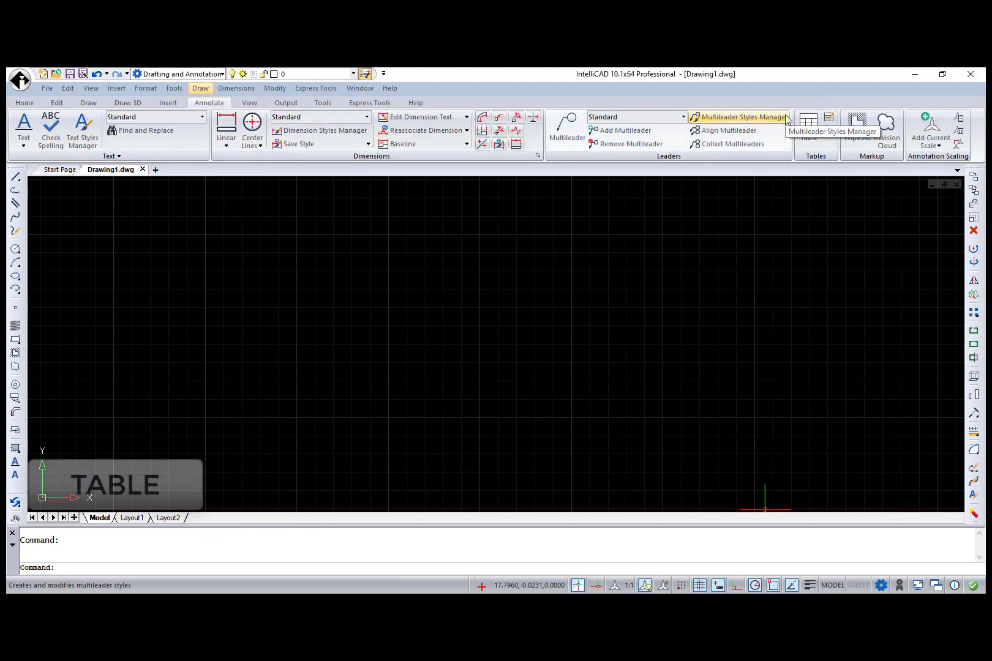
left_click(803, 127)
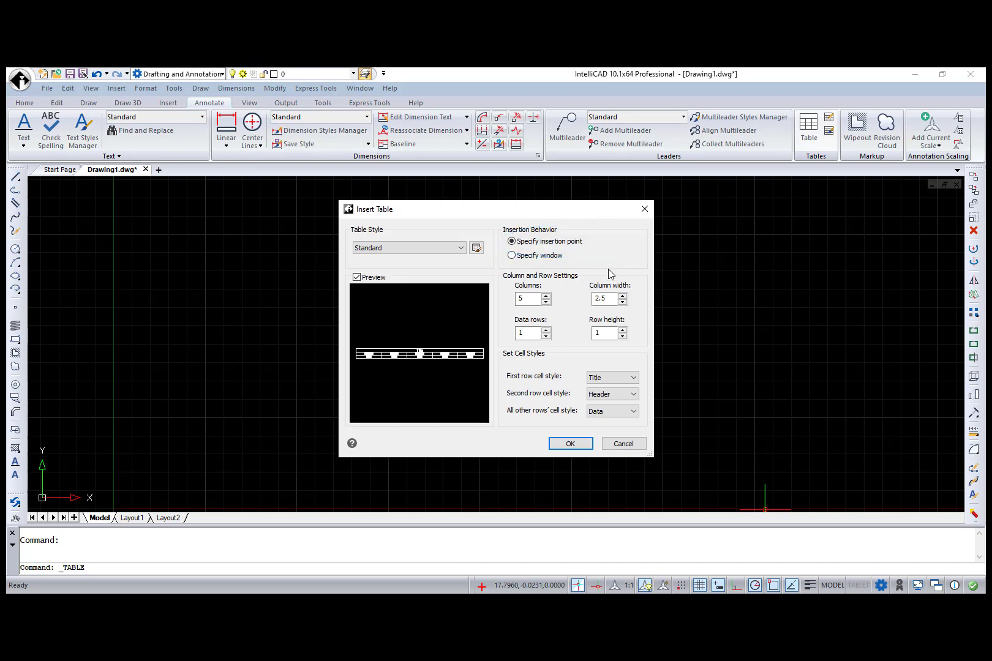
Step: Insert a five-column table at a picked point and a second one sized by a two-corner window
left_click(570, 444)
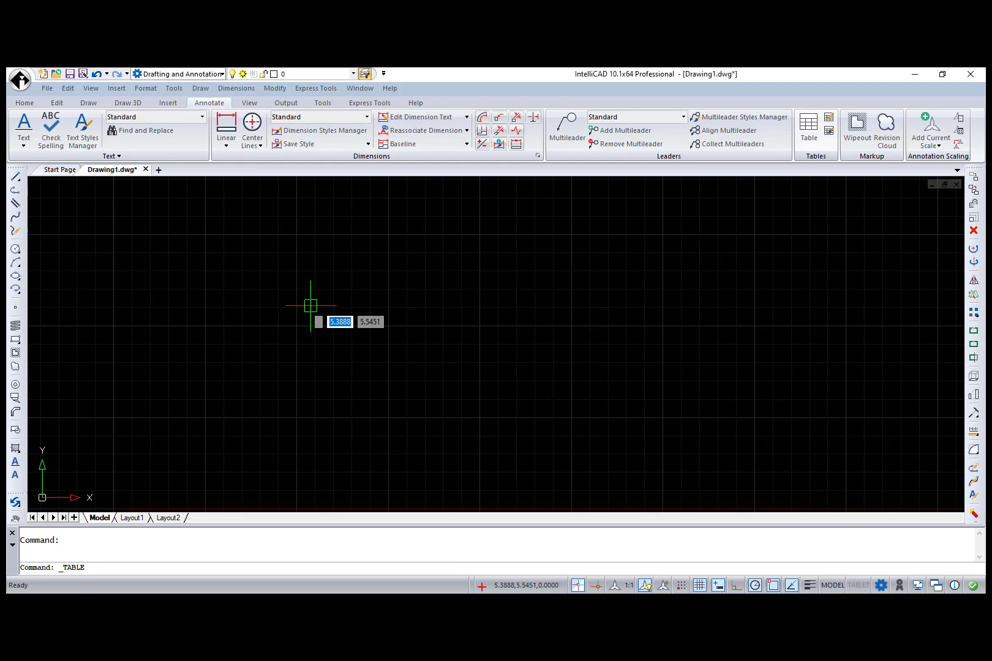
left_click(176, 229)
key("Return")
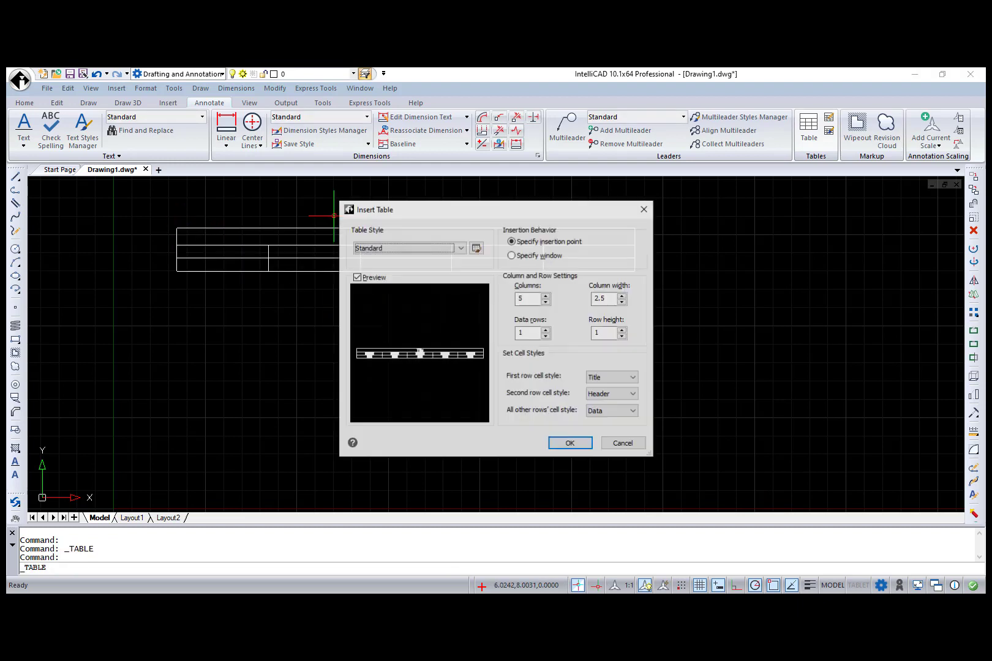
left_click(512, 257)
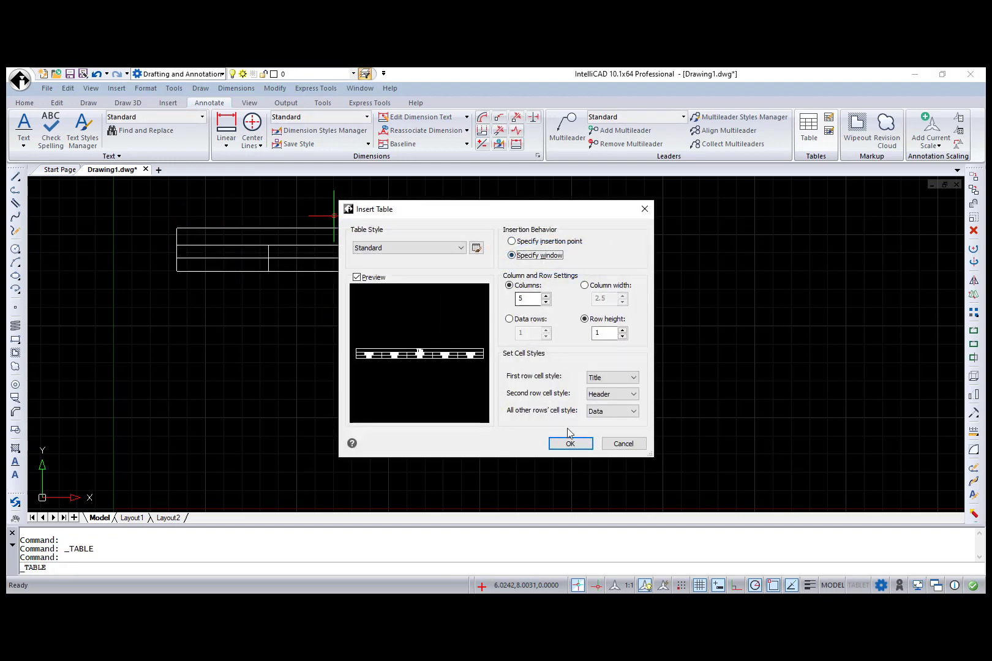
left_click(575, 441)
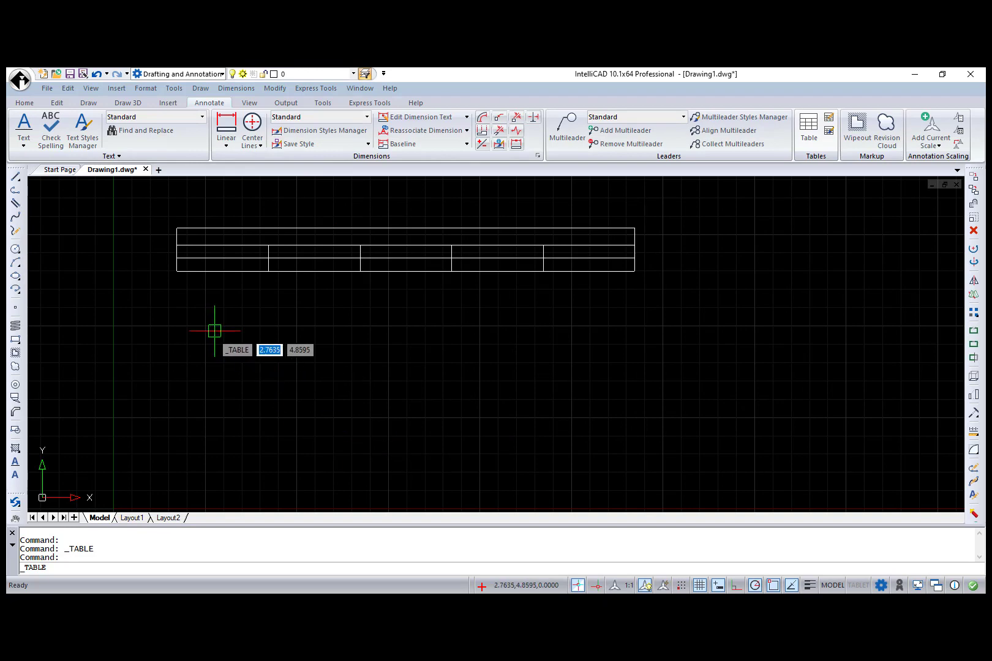
left_click(165, 295)
left_click(353, 369)
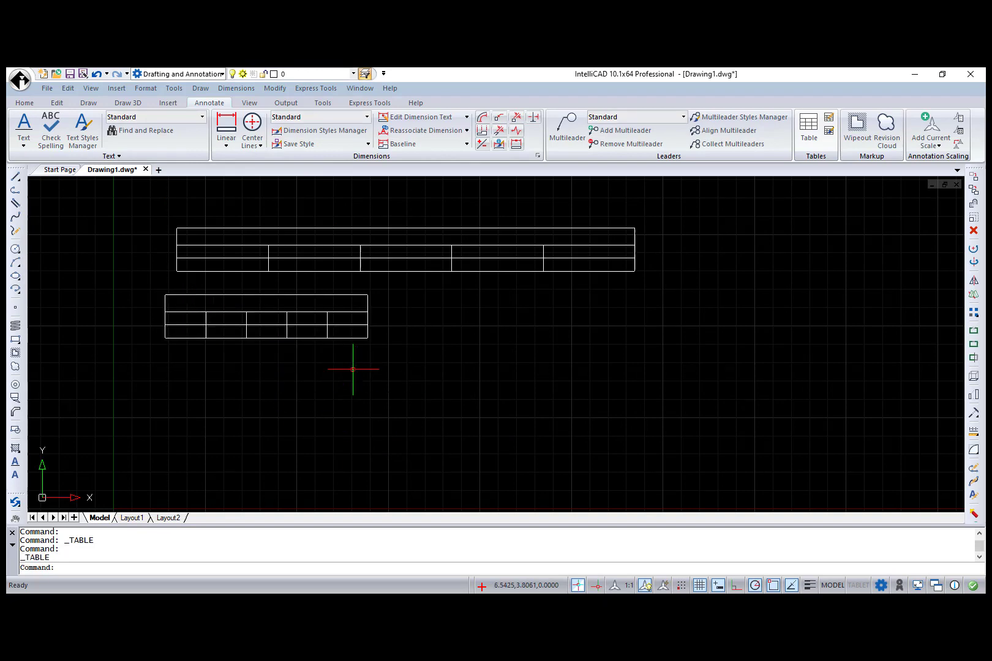
key("Return")
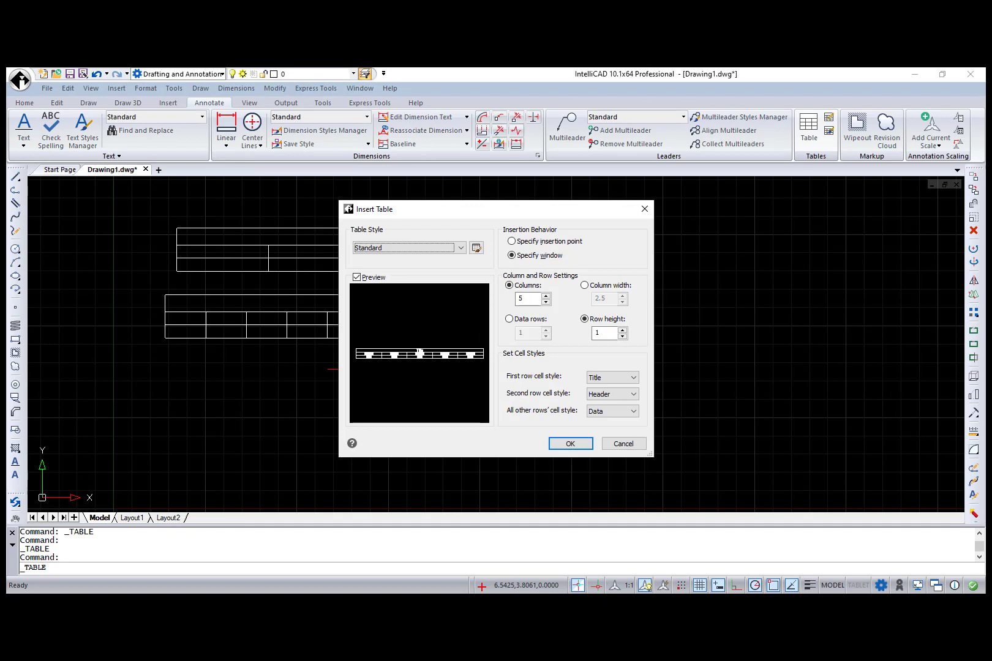
Step: Set the table to 7 columns, width 2.5, 3 data rows, row height 3, and open Table Style
left_click(512, 242)
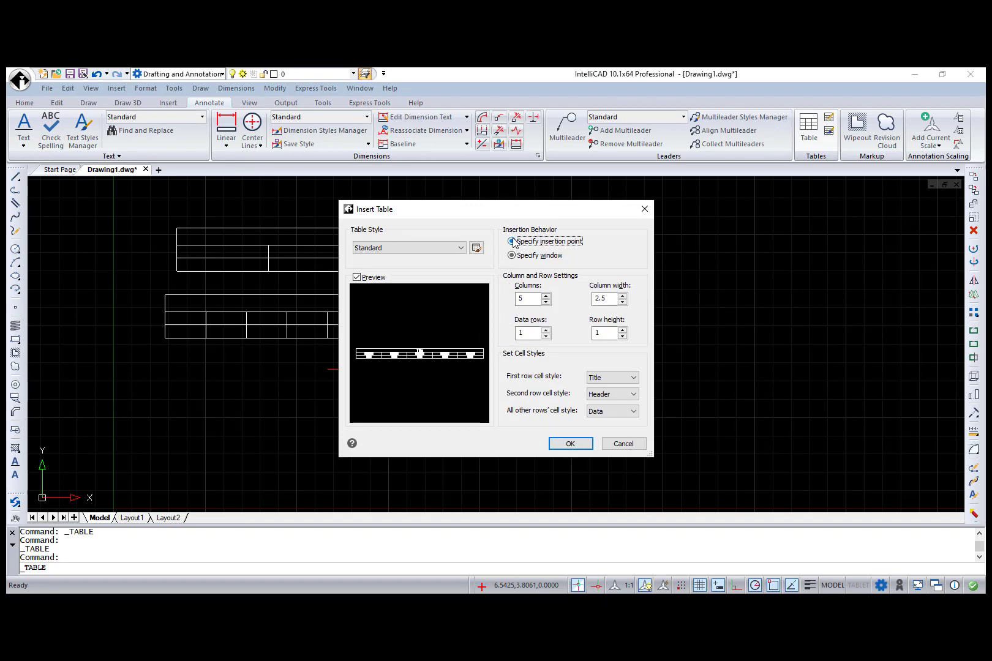
left_click(545, 296)
left_click(545, 296)
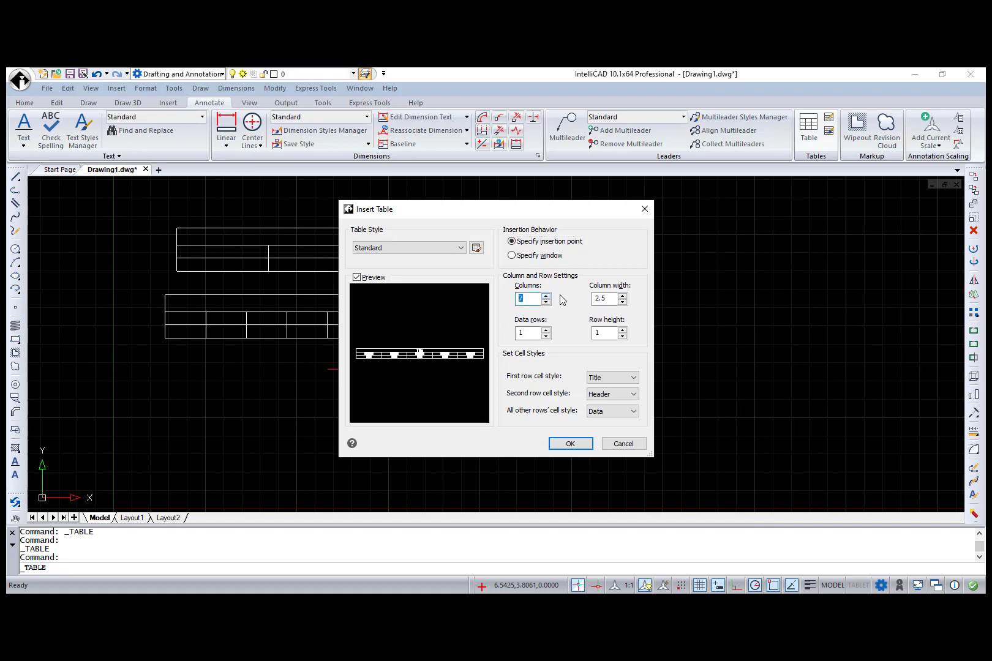
left_click(622, 303)
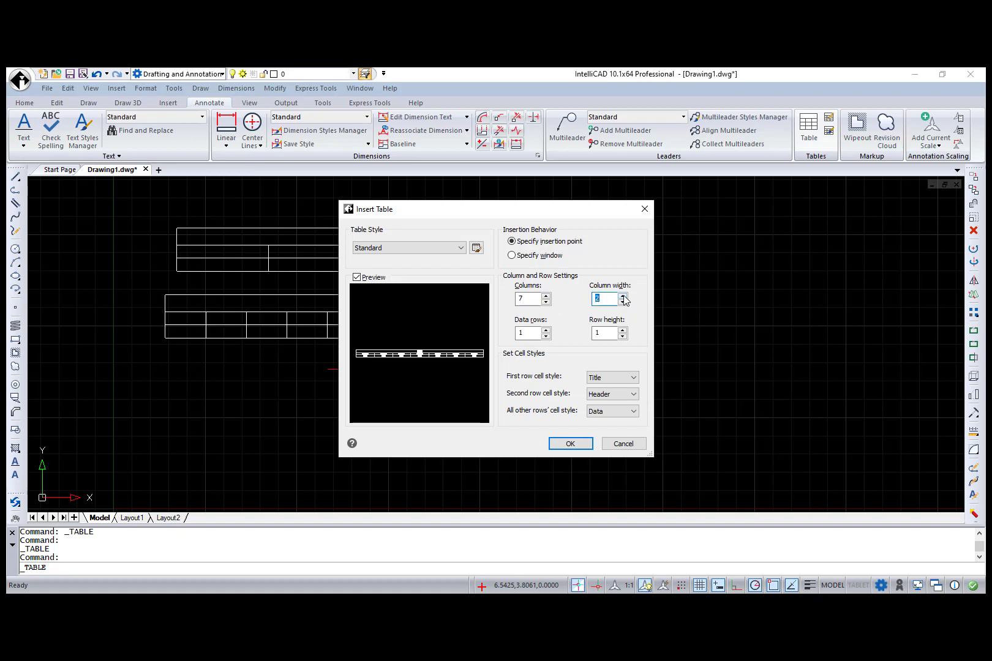
left_click(546, 330)
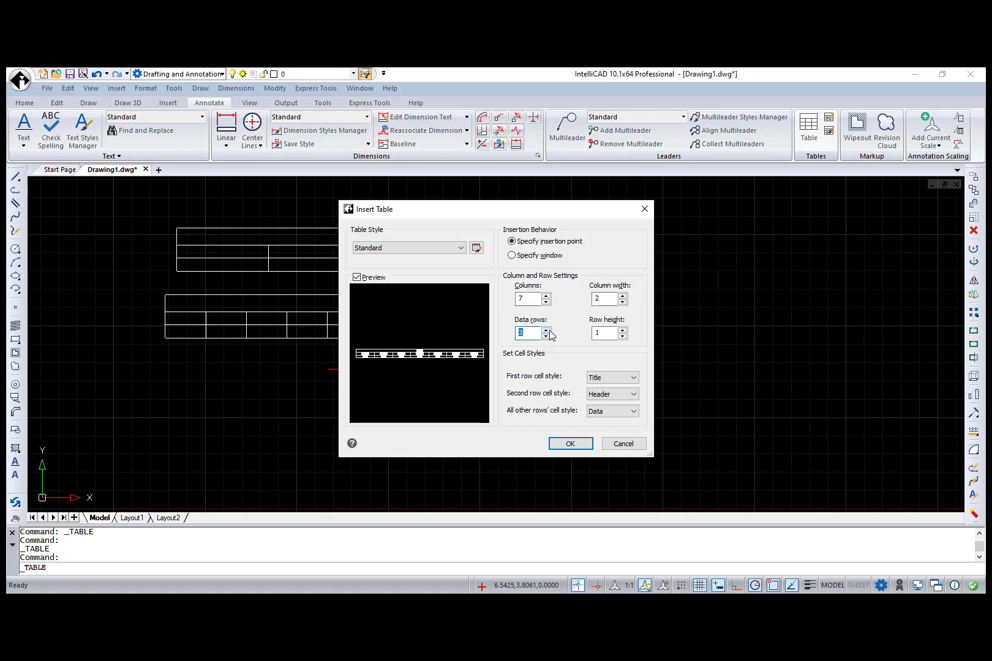
left_click(622, 330)
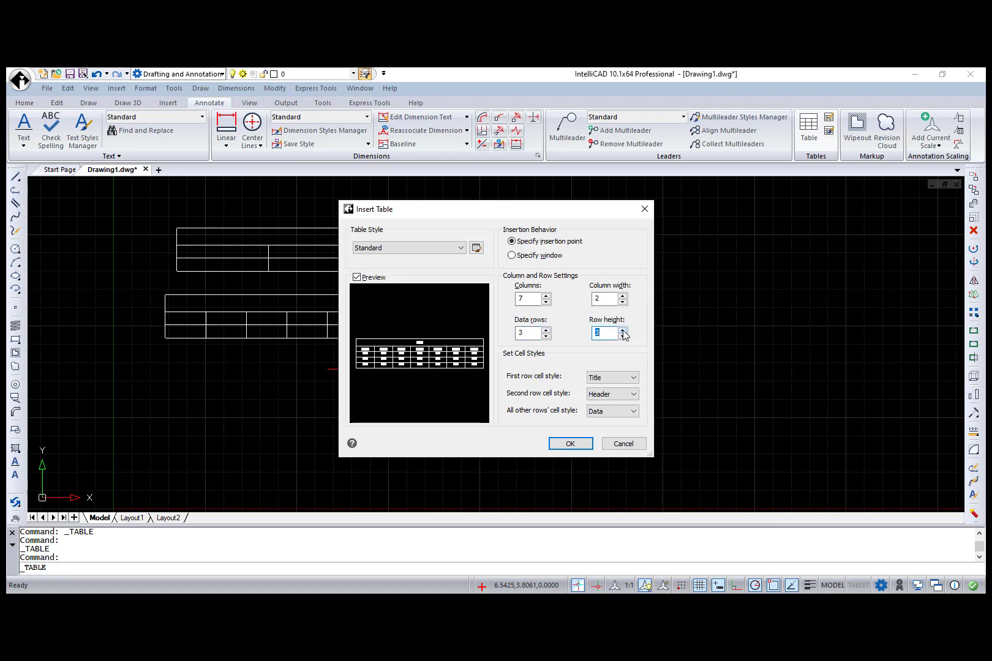
left_click(629, 378)
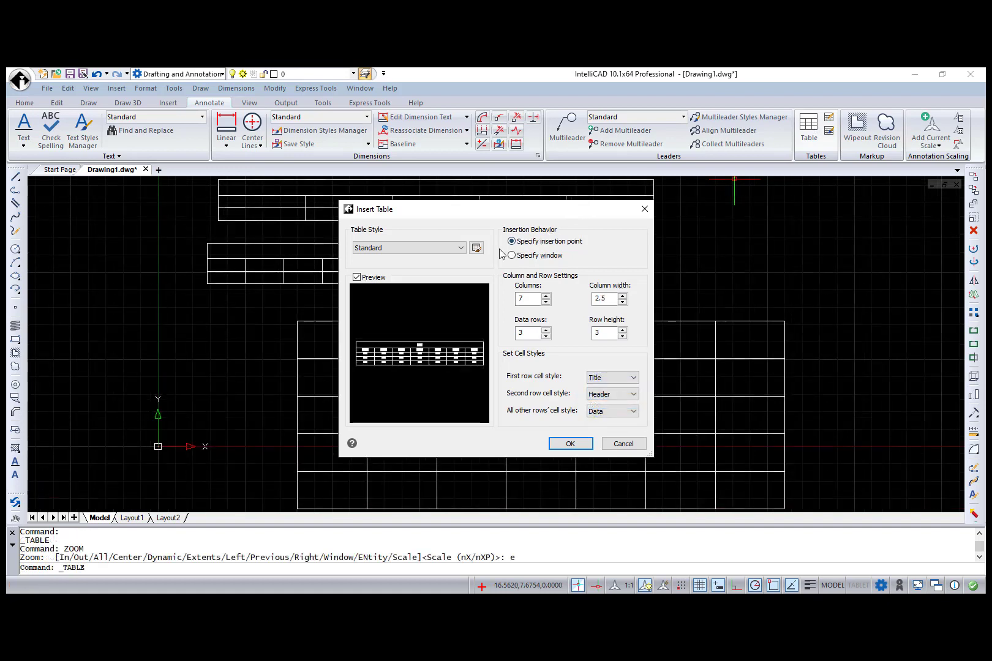
left_click(473, 250)
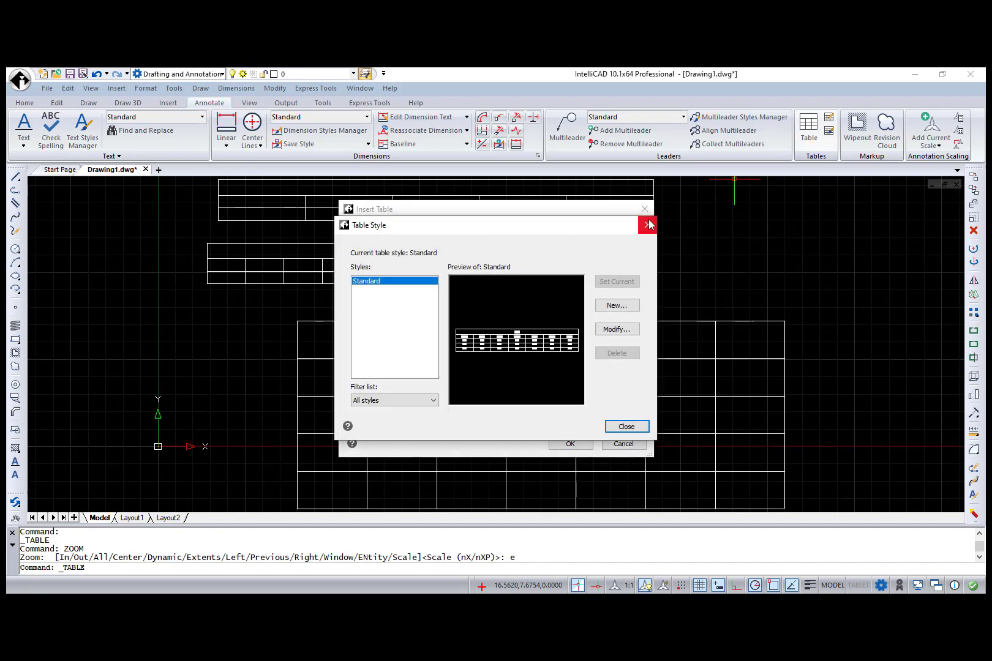
Step: Cancel the table dialogs and begin a new table style TStyle based on Standard
left_click(647, 224)
left_click(645, 209)
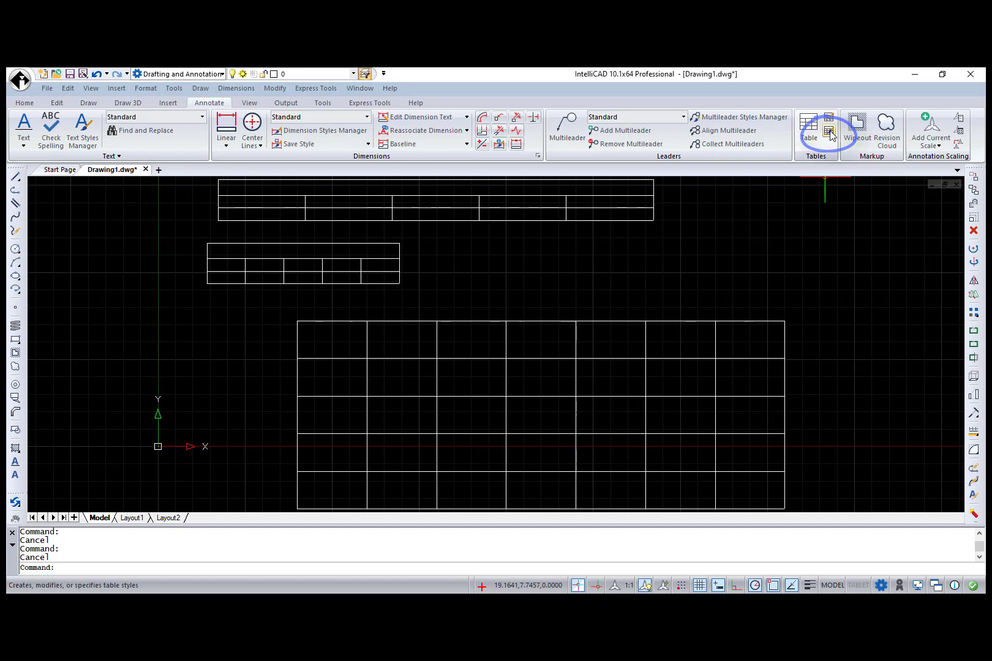
left_click(829, 131)
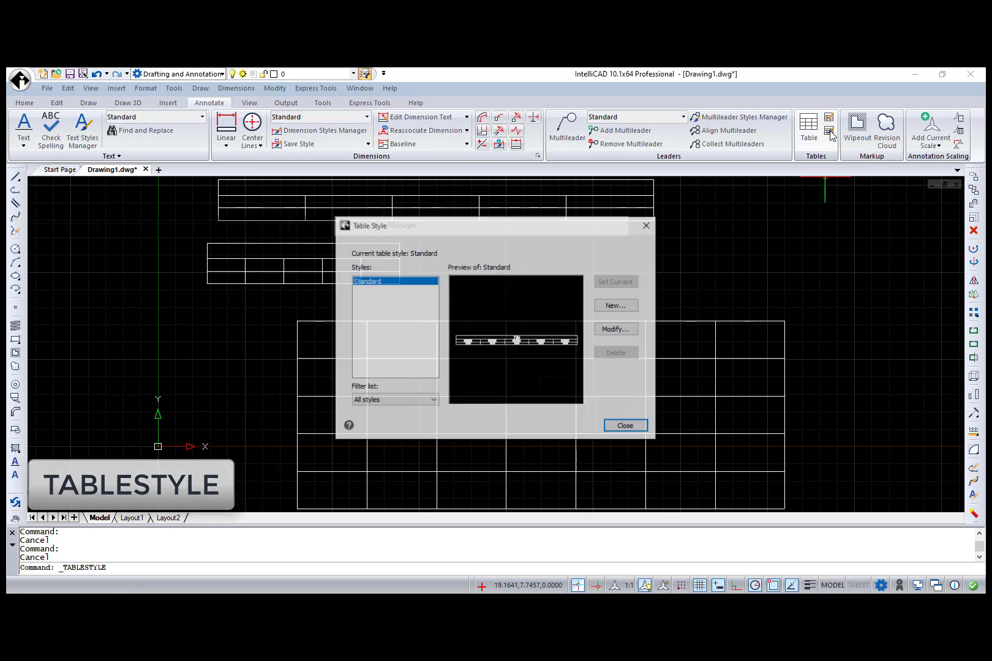
left_click(624, 305)
Step: Name the new table style TStyle and base it on the large table in the drawing
type("TS")
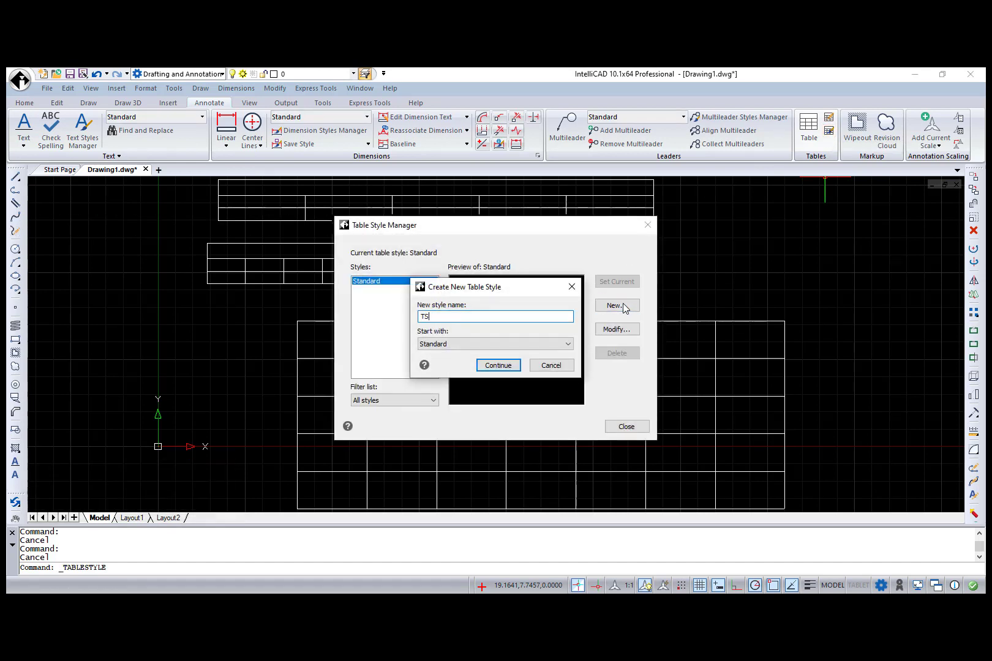
type("tyle")
key("Return")
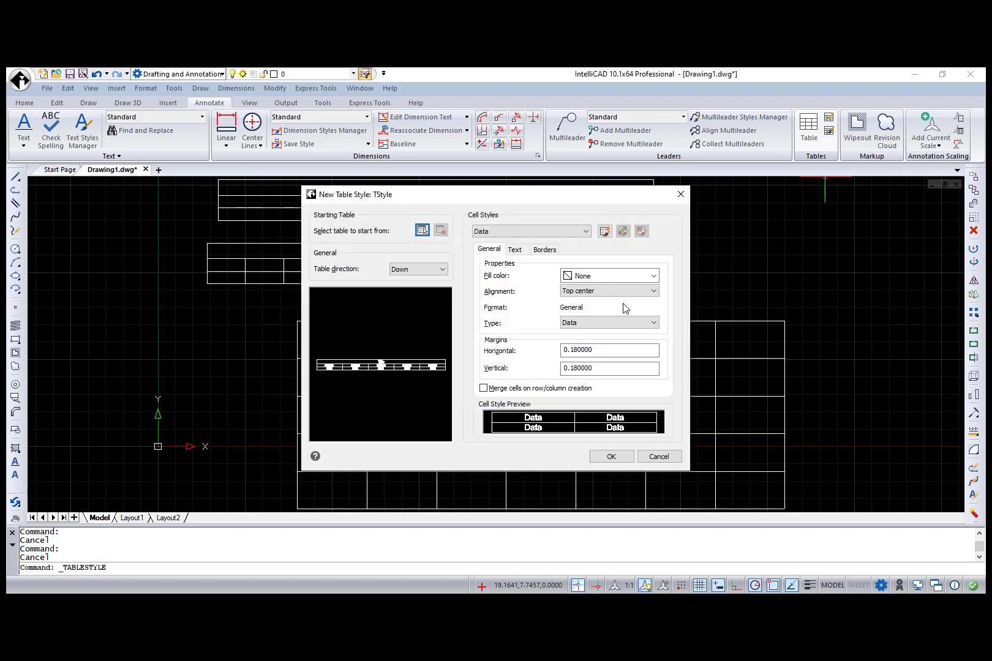
left_click(422, 230)
left_click(297, 321)
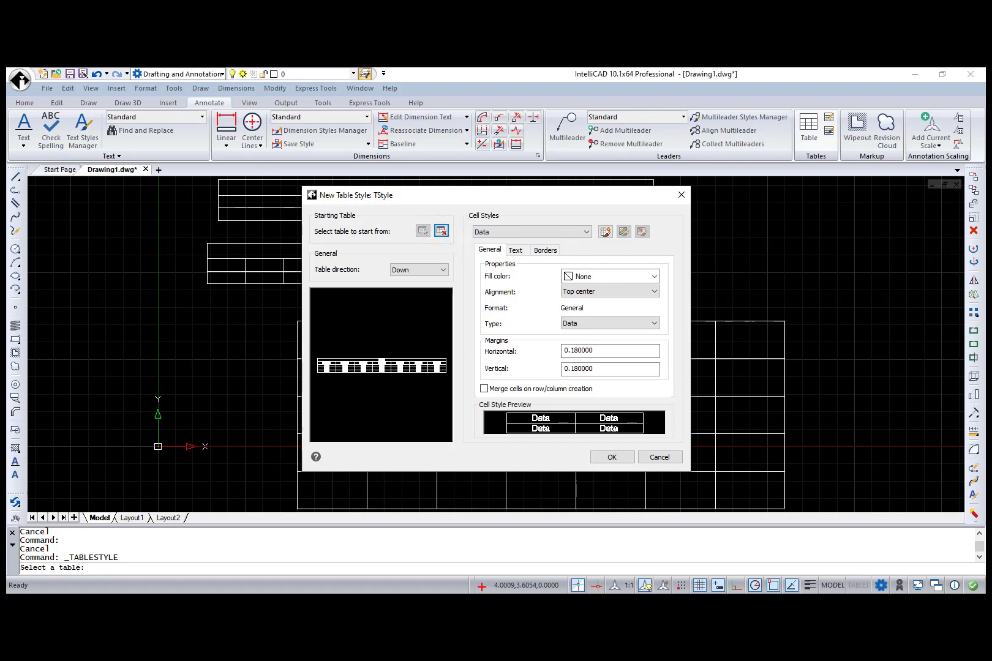
Step: Keep table direction Down and review the Data cell style's text and border settings
left_click(445, 271)
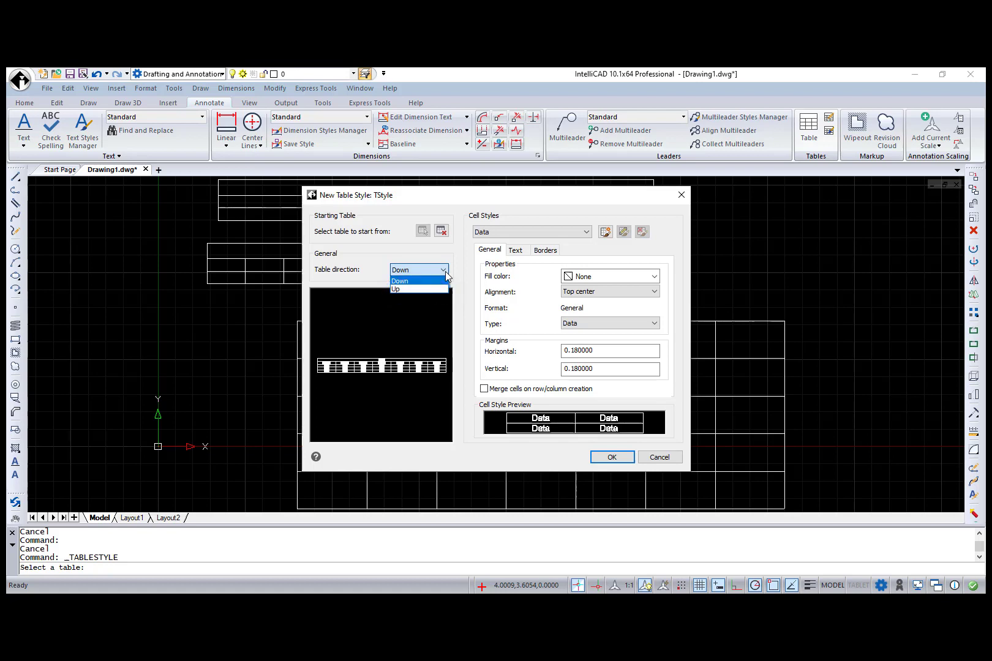
left_click(446, 271)
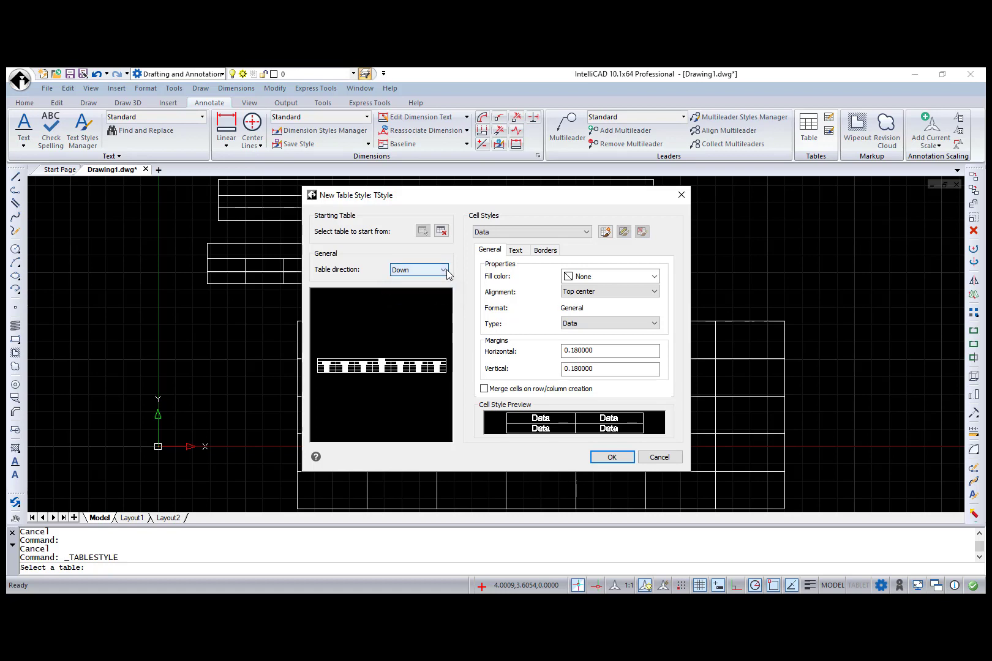
left_click(587, 232)
left_click(587, 232)
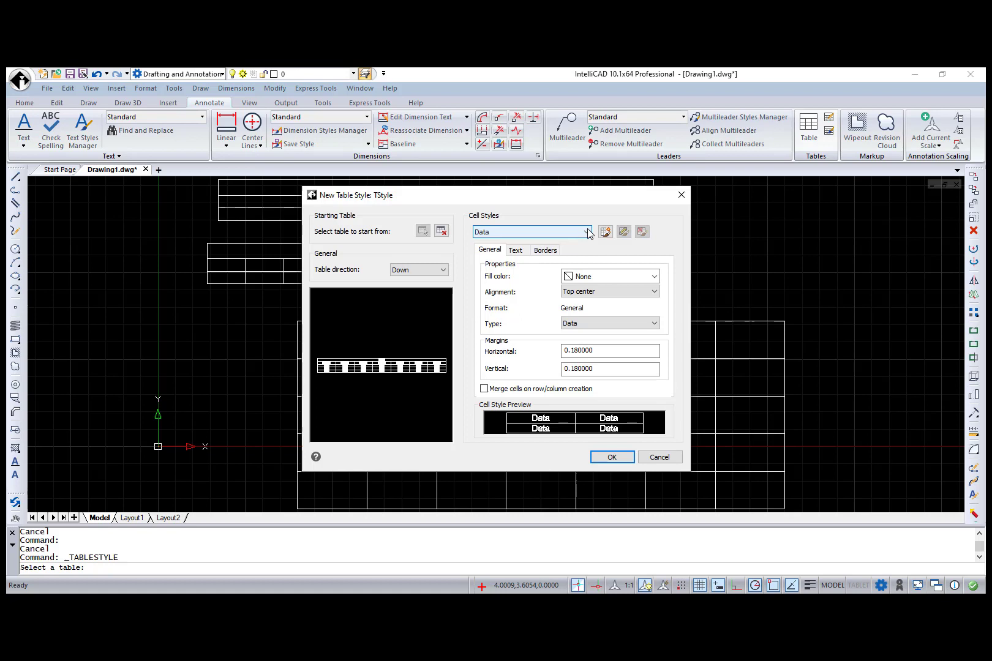
left_click(516, 251)
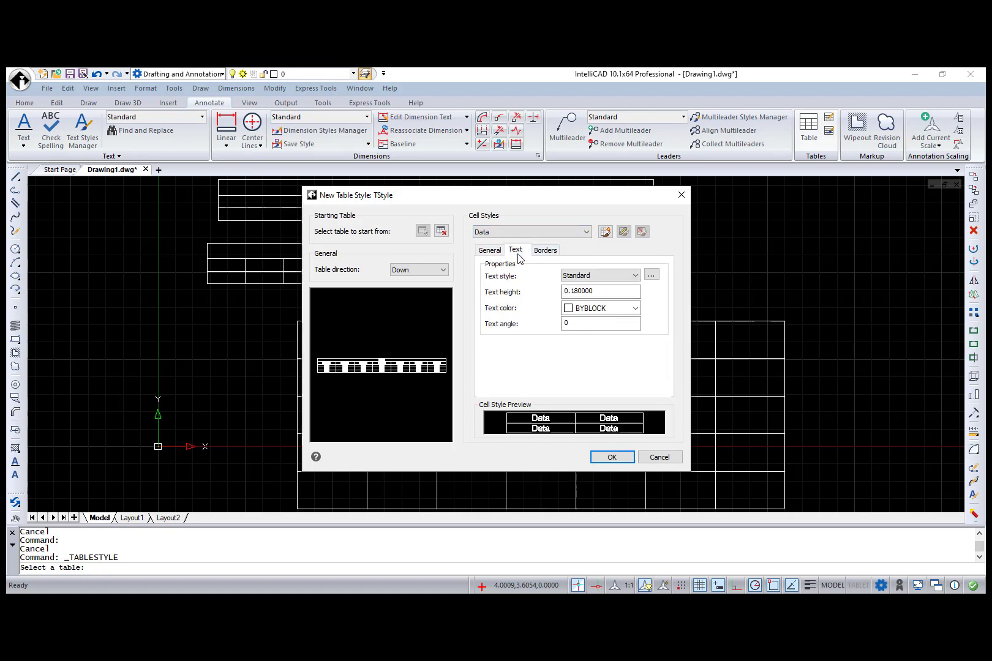
left_click(546, 251)
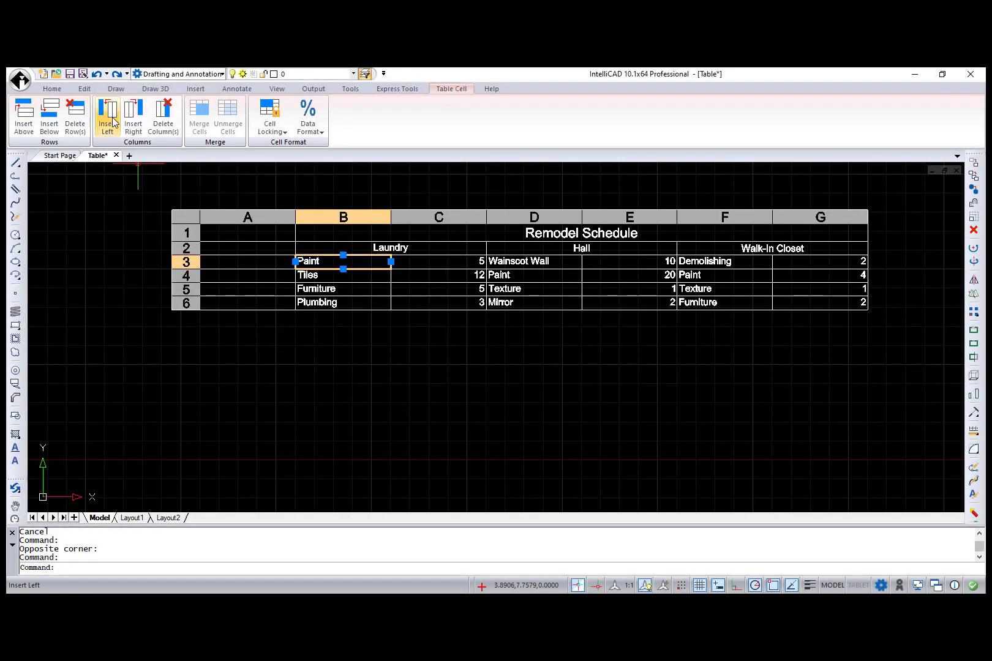
Step: Insert a new row 7 below row 6 and merge cells B7:C7, D7:E7 and F7:G7
left_click(263, 305)
left_click(49, 117)
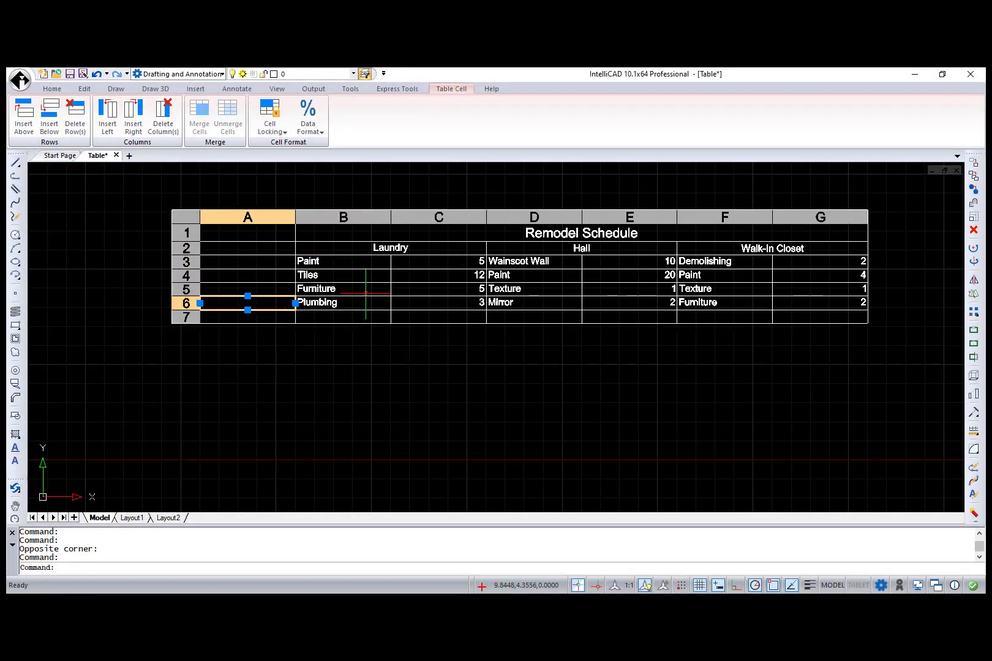
left_click(376, 316)
left_click(422, 316, "shift")
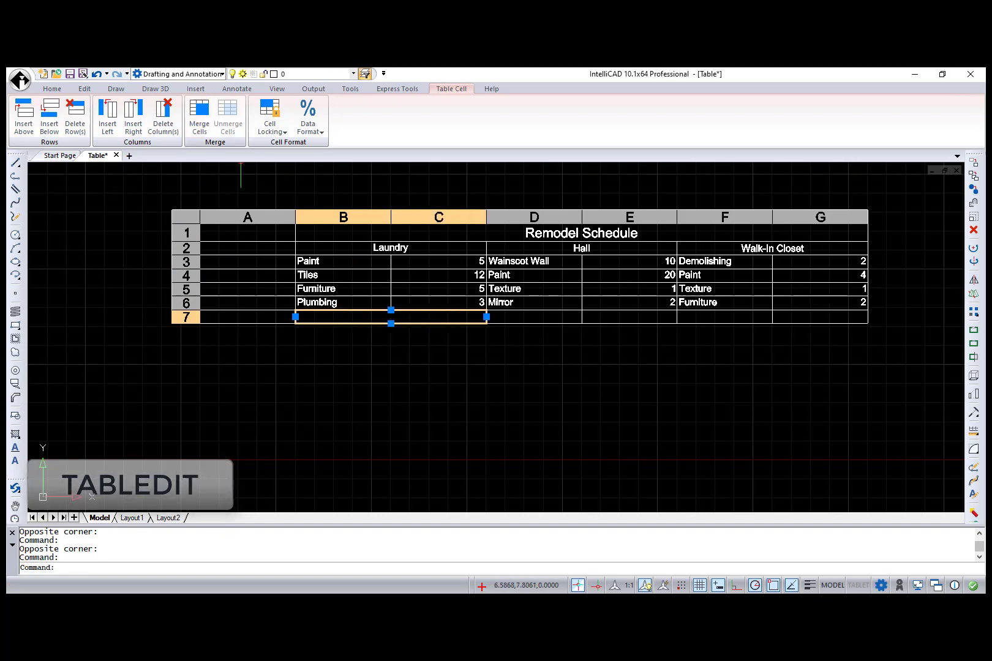
key("Escape")
left_click(551, 316)
left_click(622, 317, "shift")
left_click(199, 115)
key("Escape")
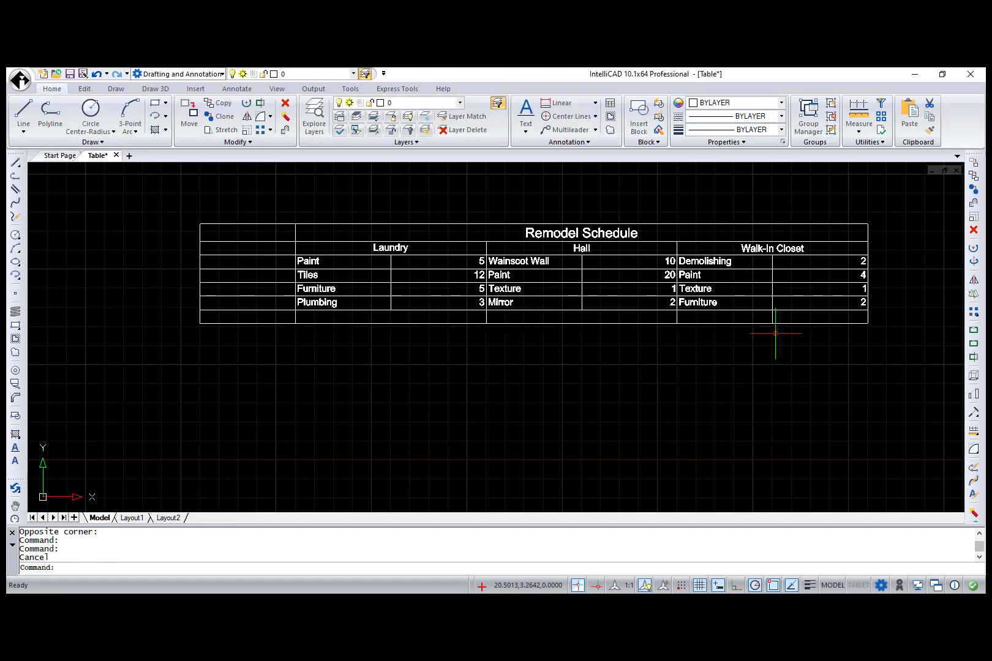
left_click(762, 316)
left_click(815, 316, "shift")
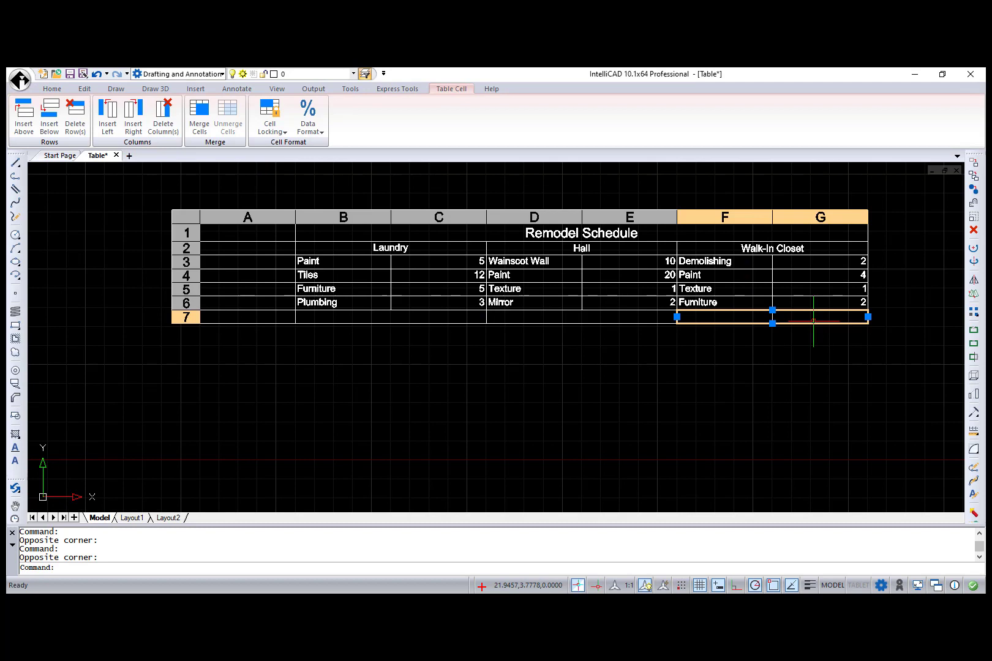
left_click(199, 115)
Step: Enter Total, 25, 33 and 9 in row 7, then check cell A5's data formats
double_click(251, 316)
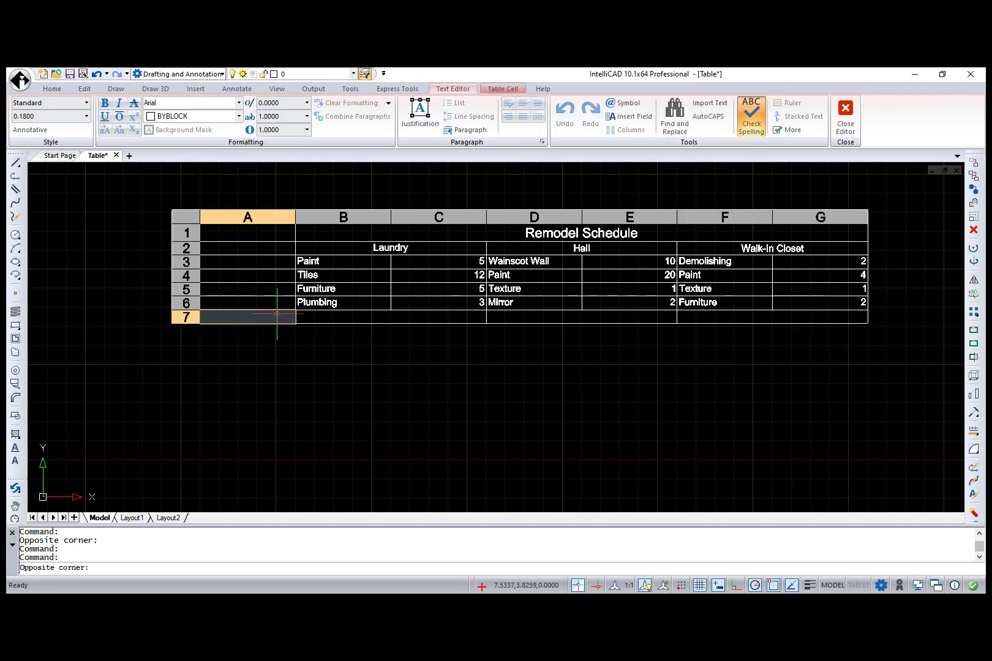
type("Total")
left_click(373, 319)
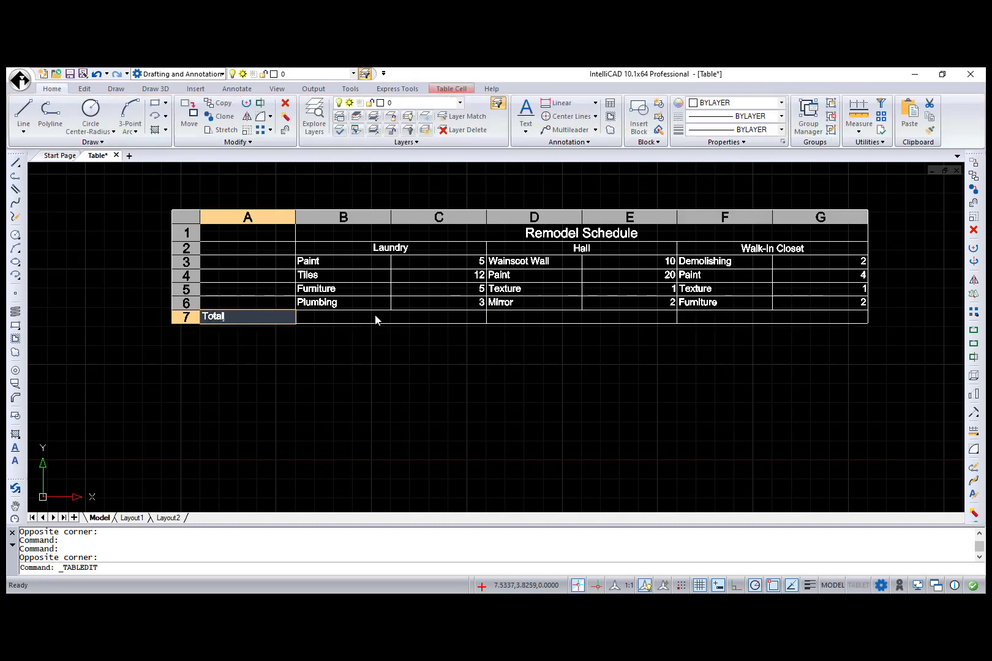
left_click_drag(375, 320, 447, 318)
double_click(446, 318)
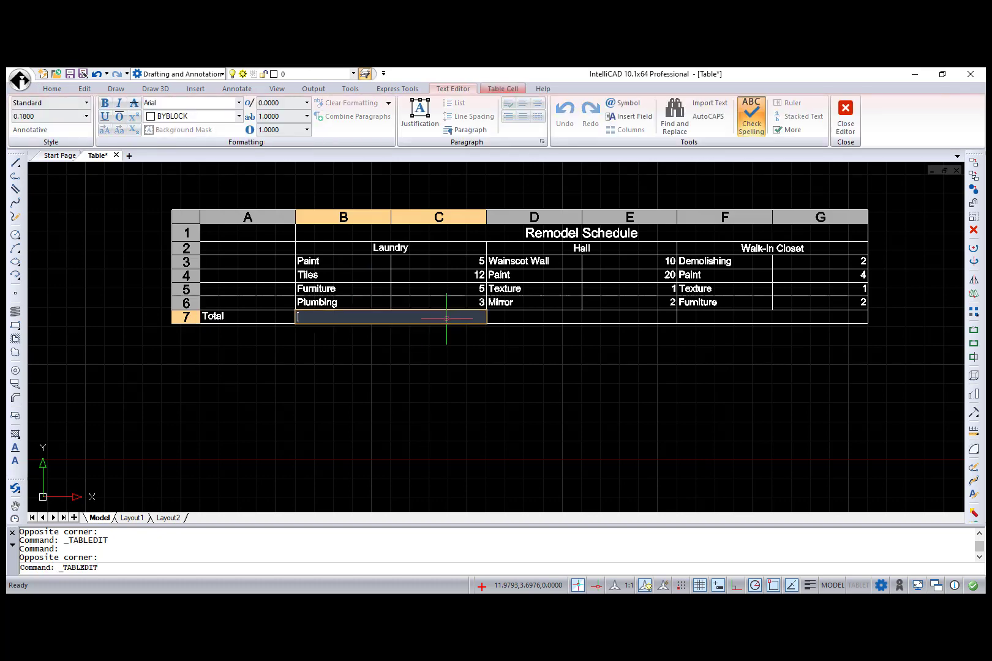
type("25")
left_click(533, 317)
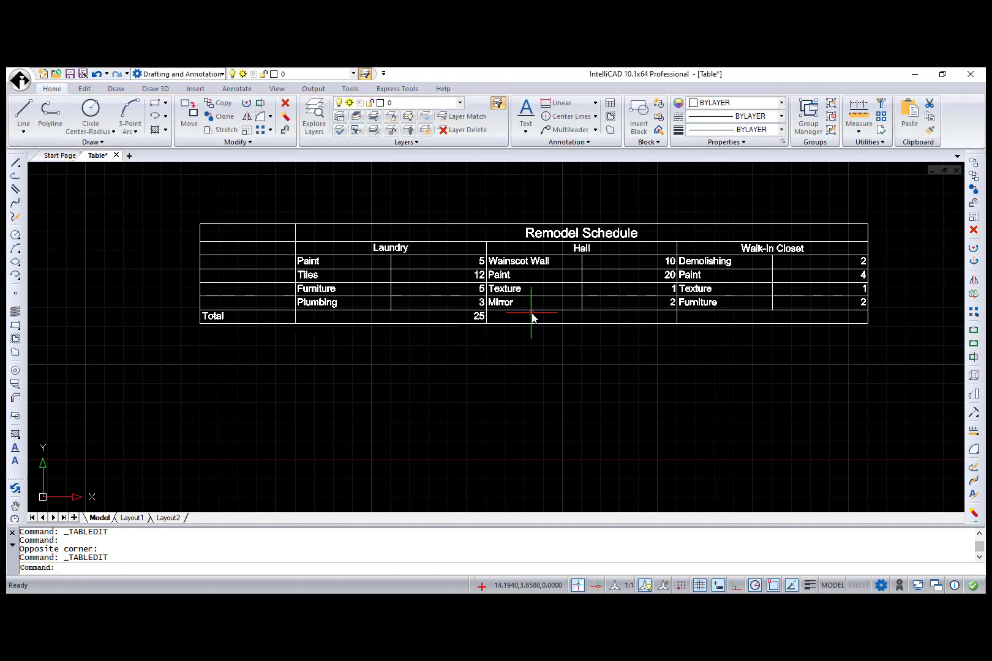
double_click(533, 318)
type("33")
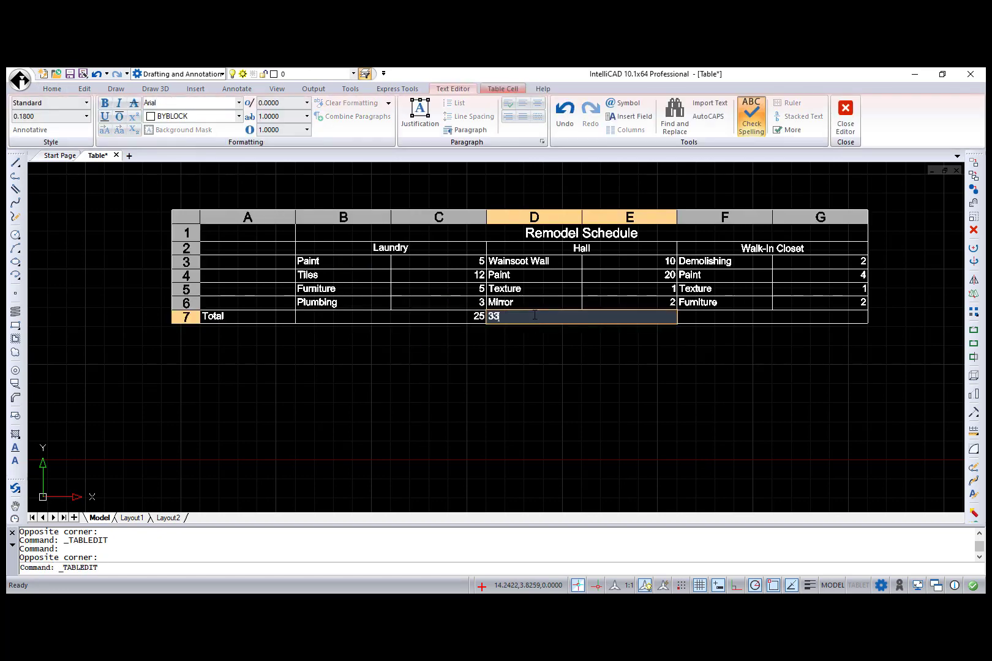
left_click(745, 321)
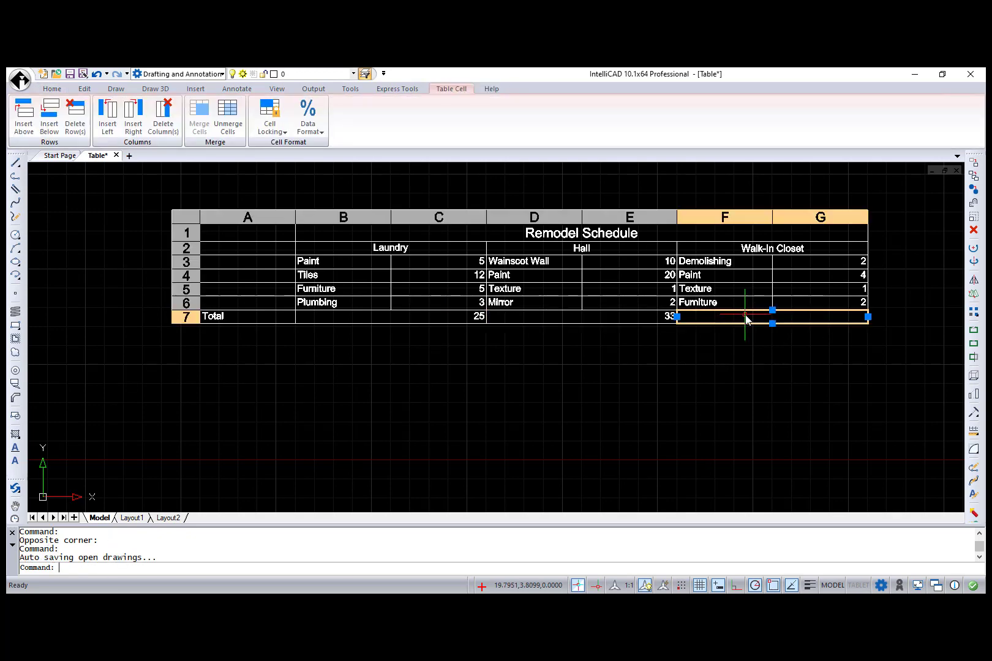
double_click(745, 317)
type("9")
left_click(276, 283)
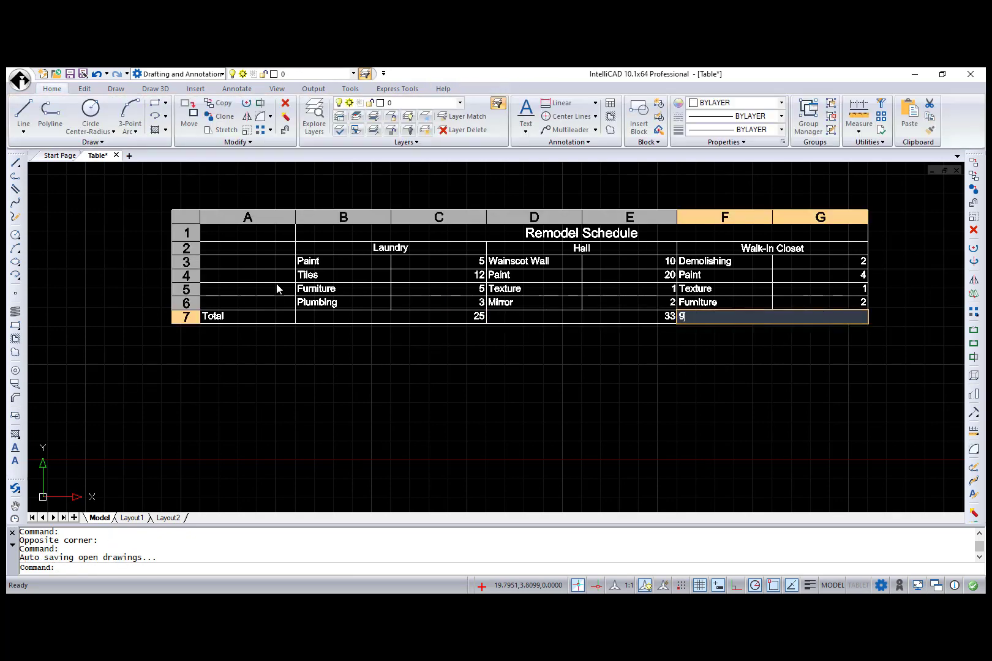
left_click(276, 284)
left_click(315, 125)
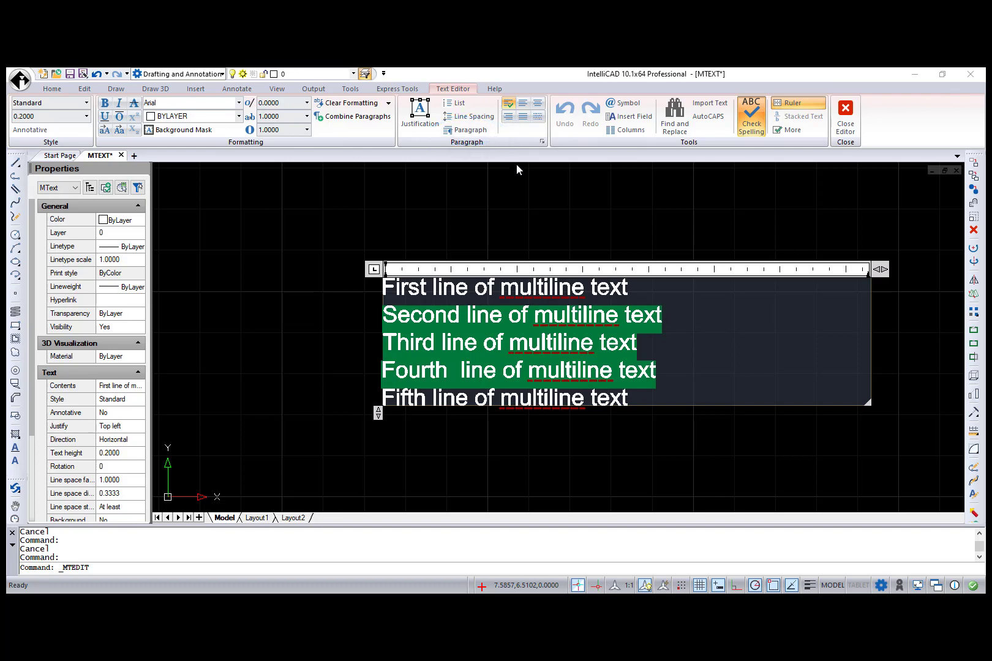
Step: Replace the 0.0 Left tab with a 1.0 period-decimal tab, first-line indent 1, centre alignment
left_click(469, 130)
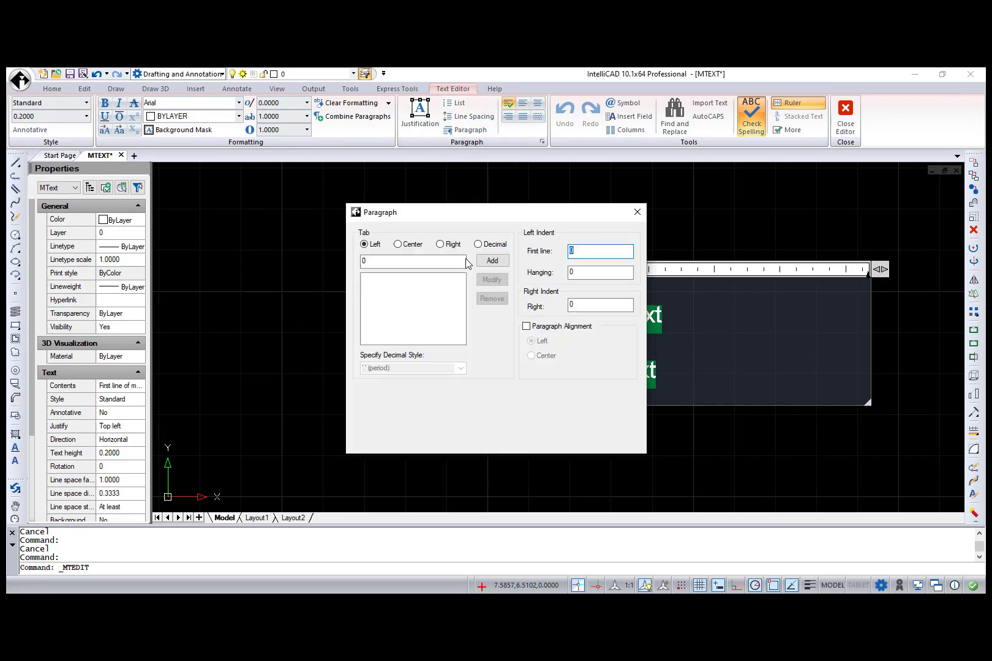
left_click(491, 262)
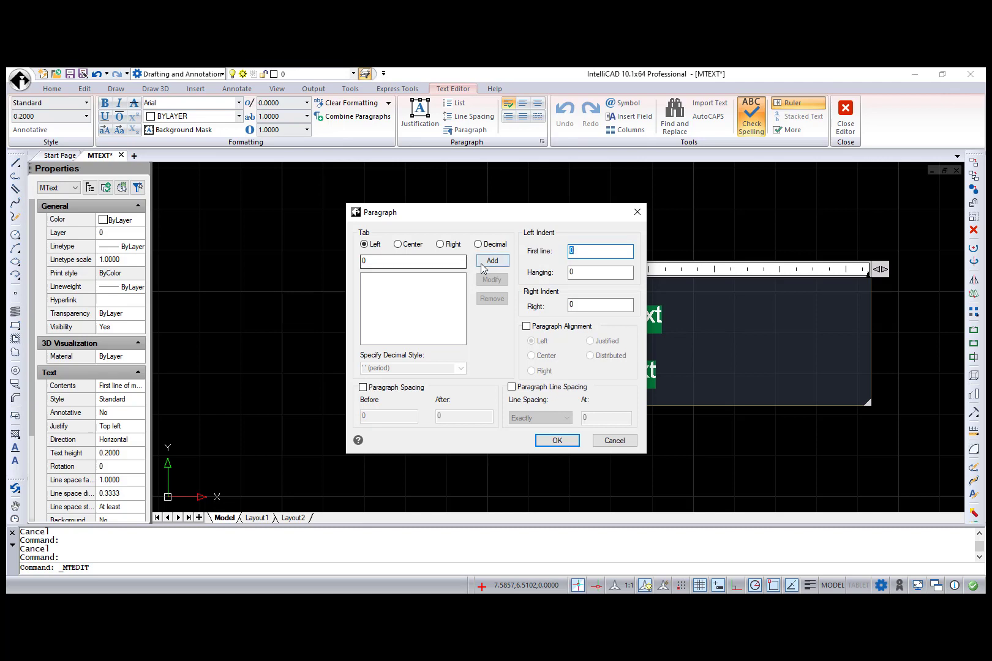
left_click(398, 244)
double_click(383, 262)
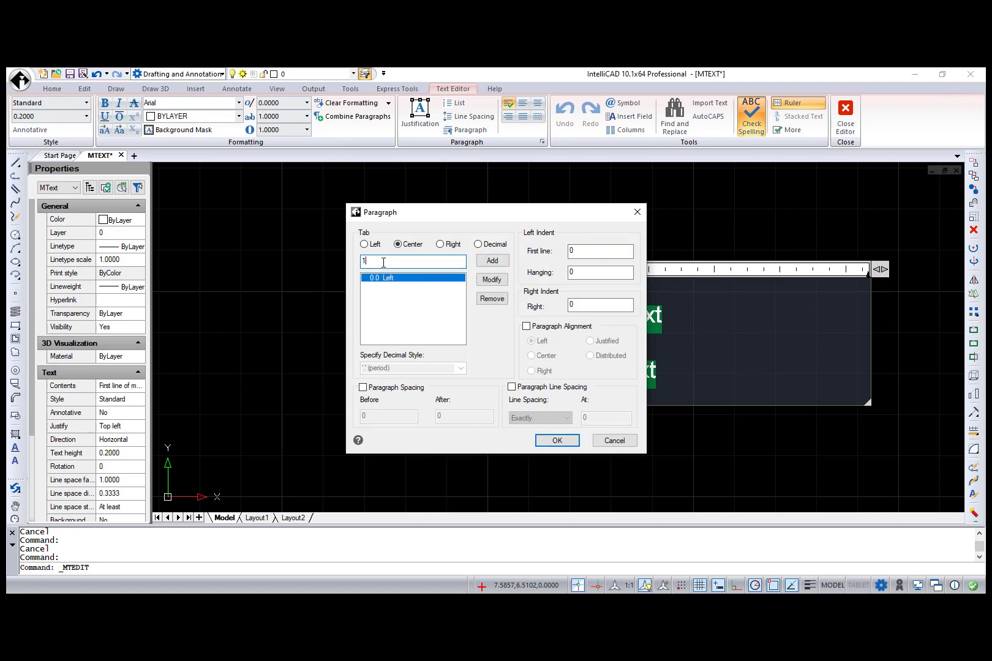
left_click(491, 262)
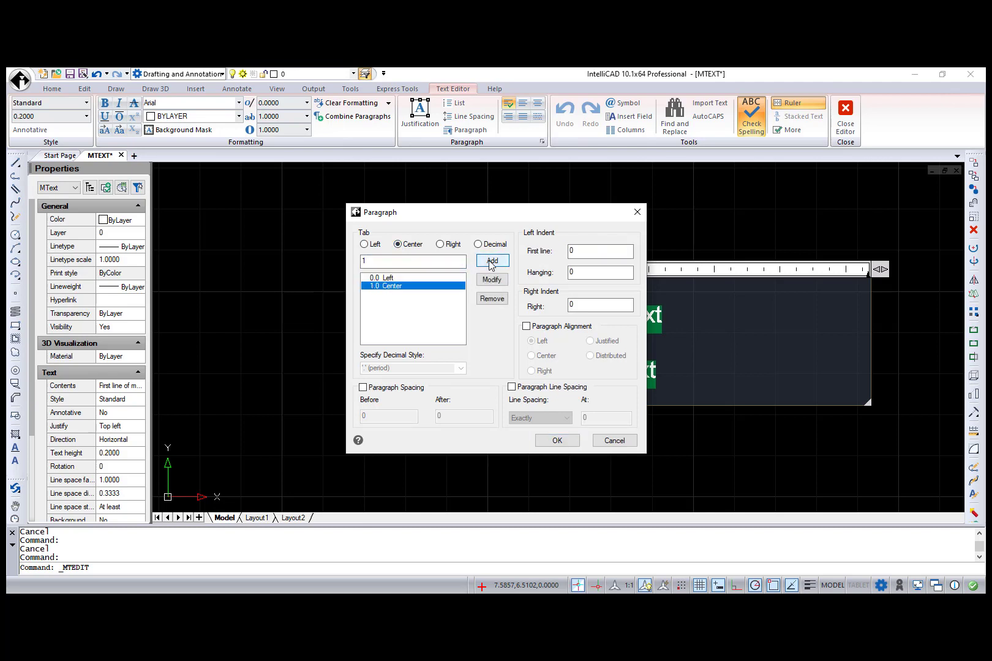
left_click(383, 278)
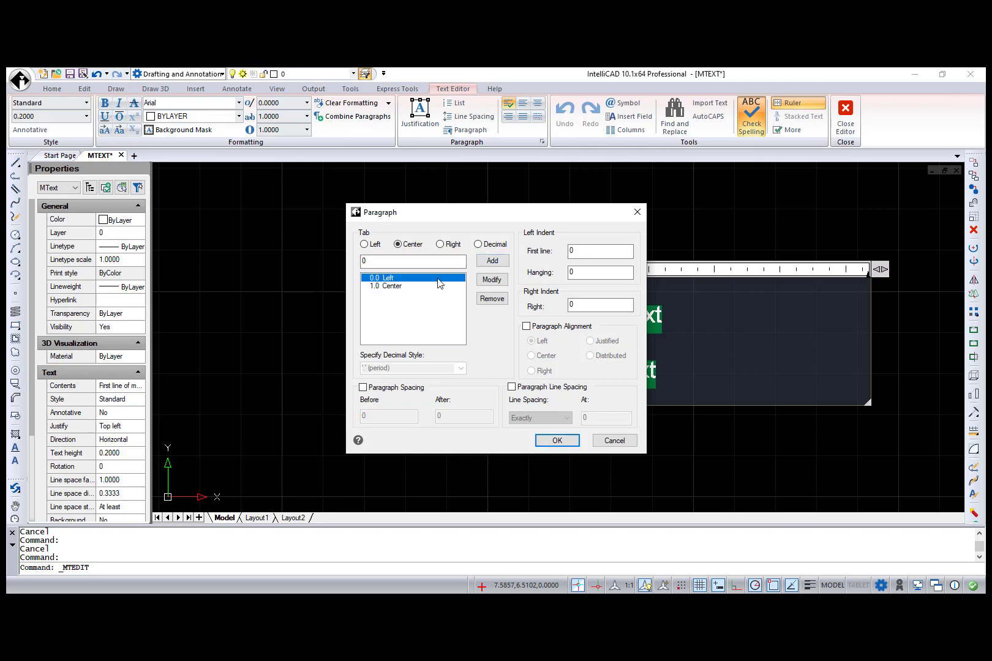
left_click(491, 299)
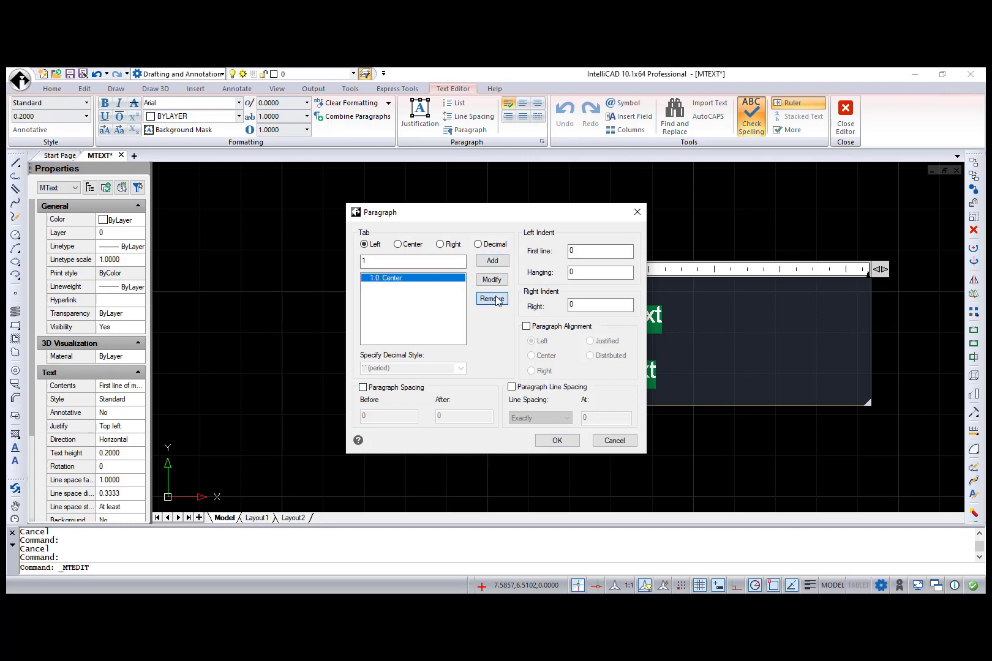
left_click(479, 246)
left_click(460, 369)
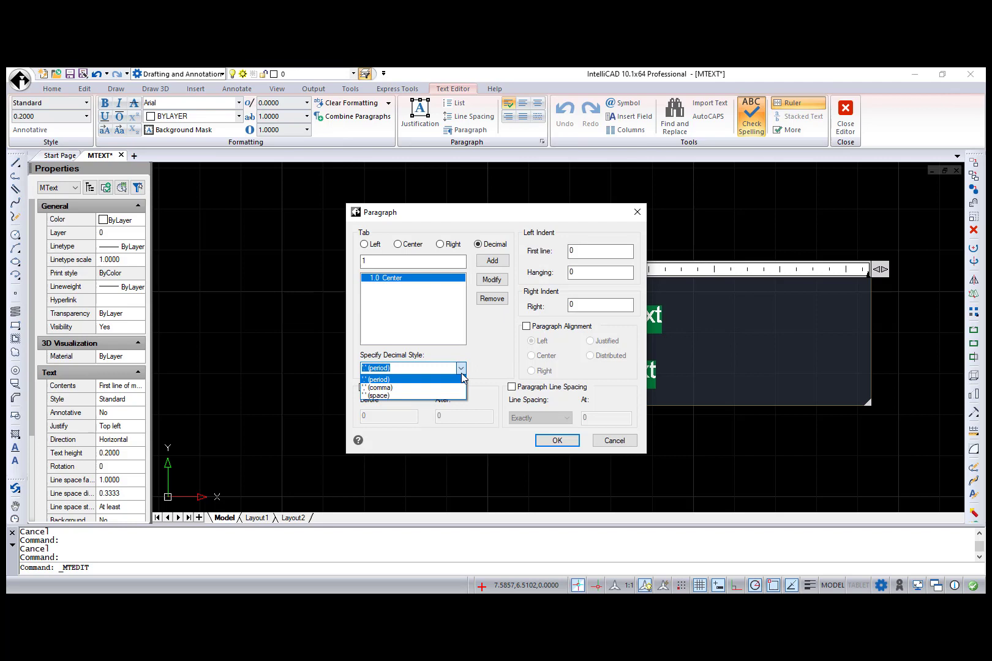
left_click(462, 378)
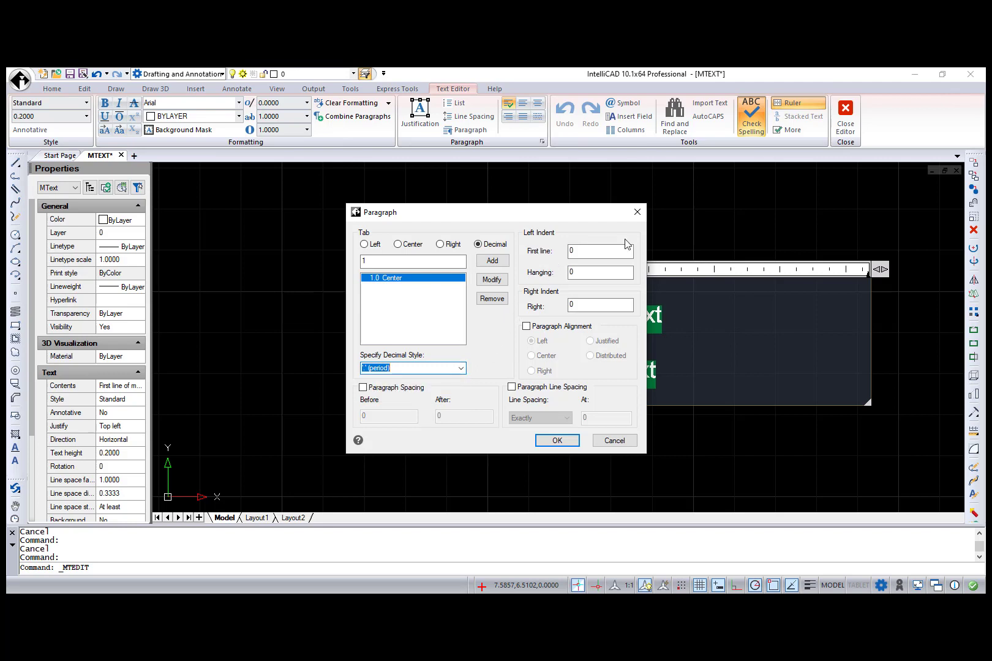
left_click(609, 251)
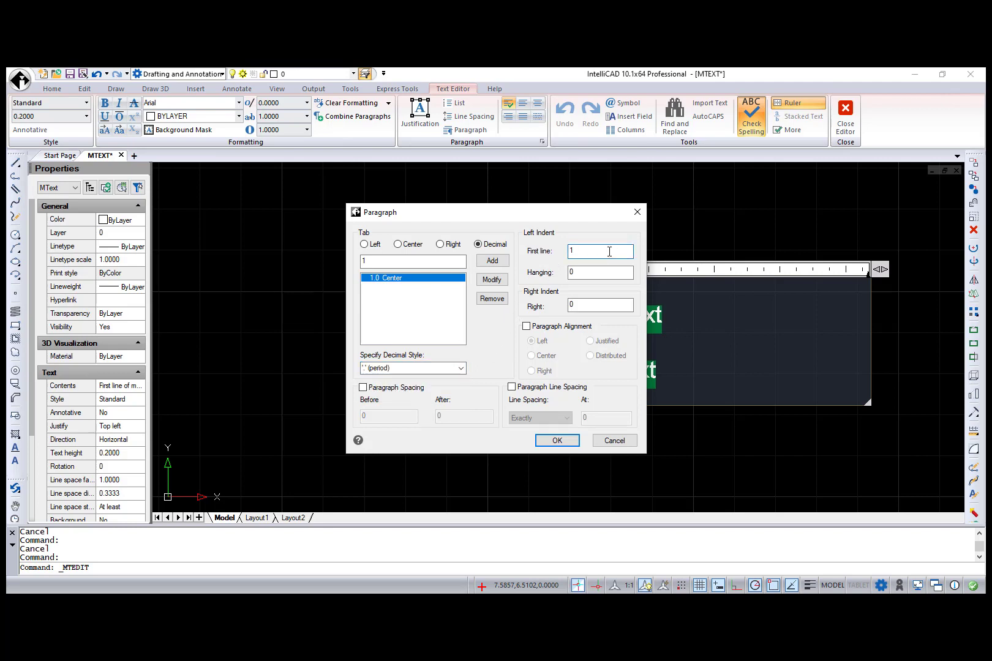
left_click(528, 329)
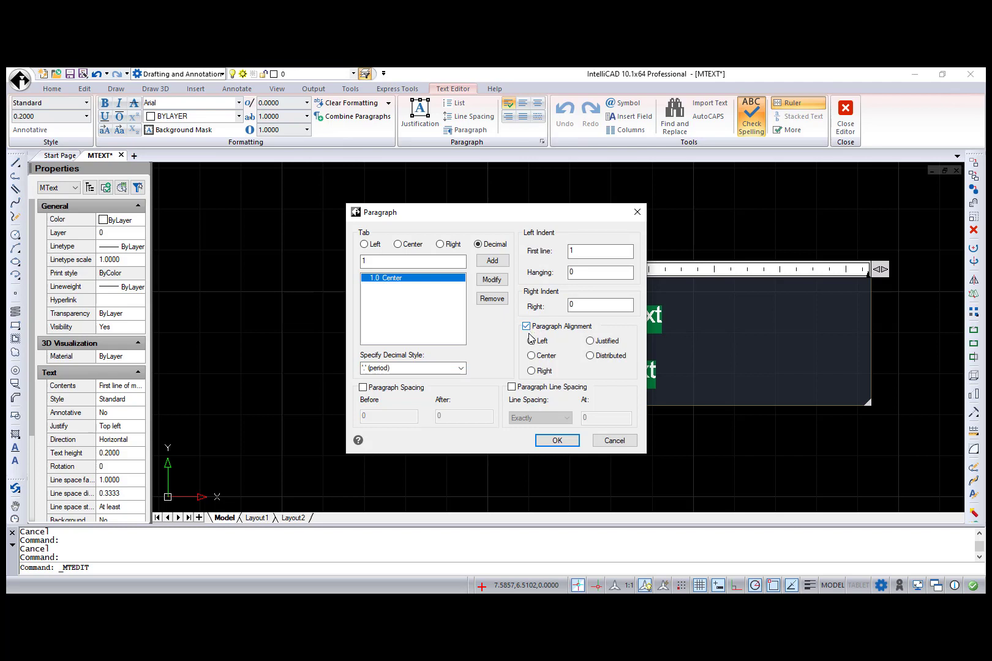
left_click(558, 440)
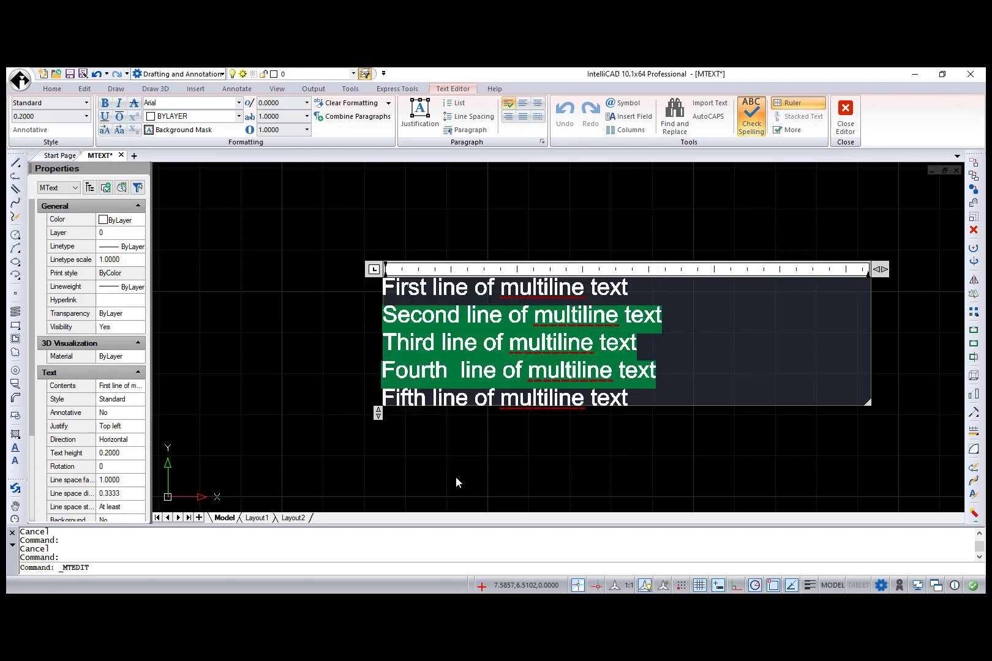
Step: Close the text editor and open Column Settings from the Properties palette's Columns value
left_click(441, 426)
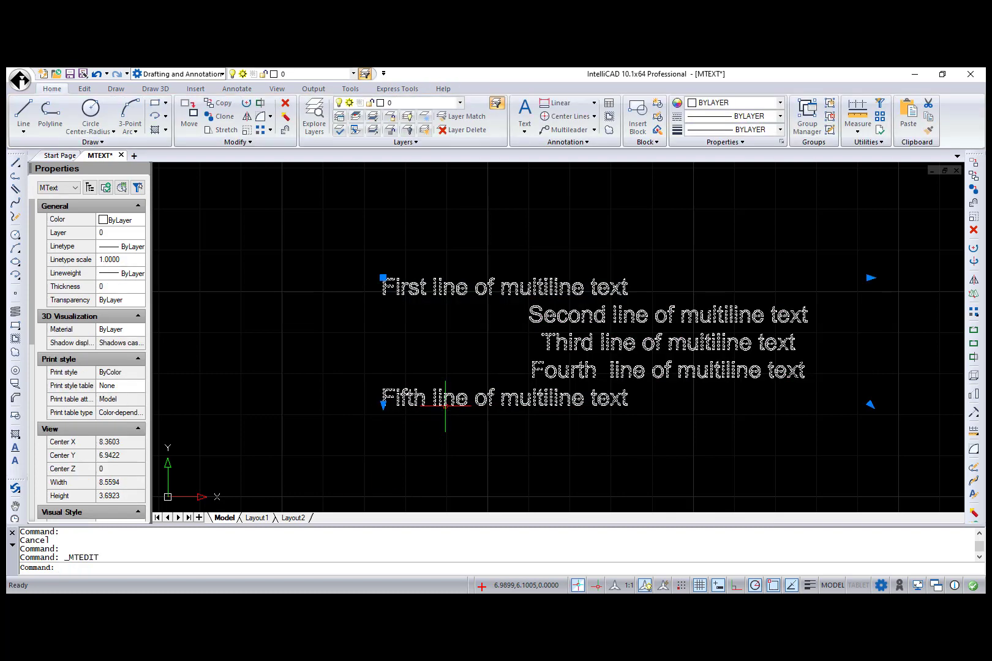
left_click_drag(29, 394, 31, 479)
left_click(138, 441)
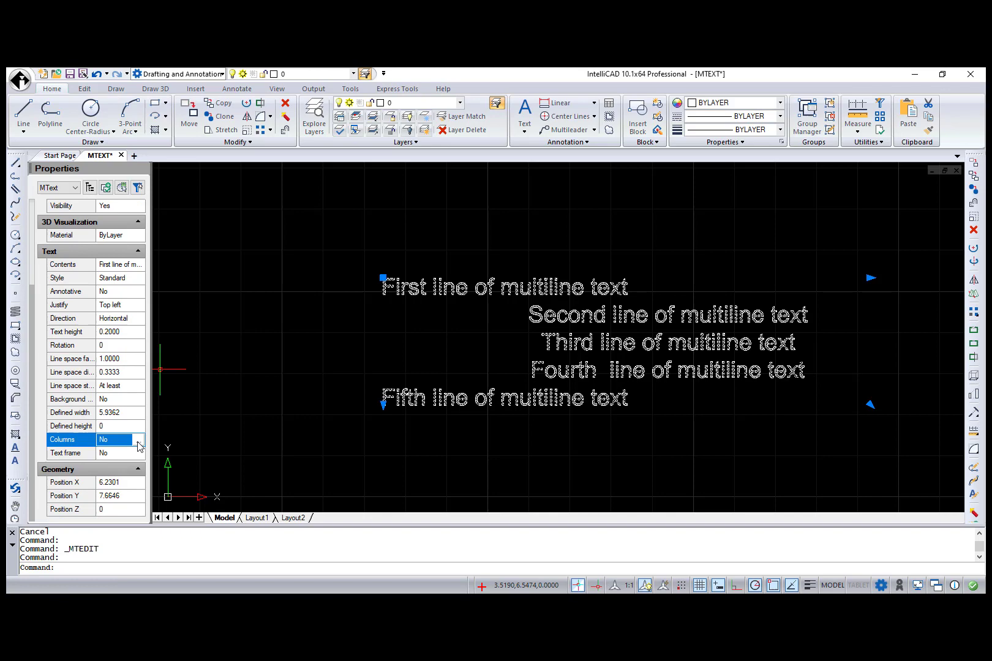
left_click(139, 441)
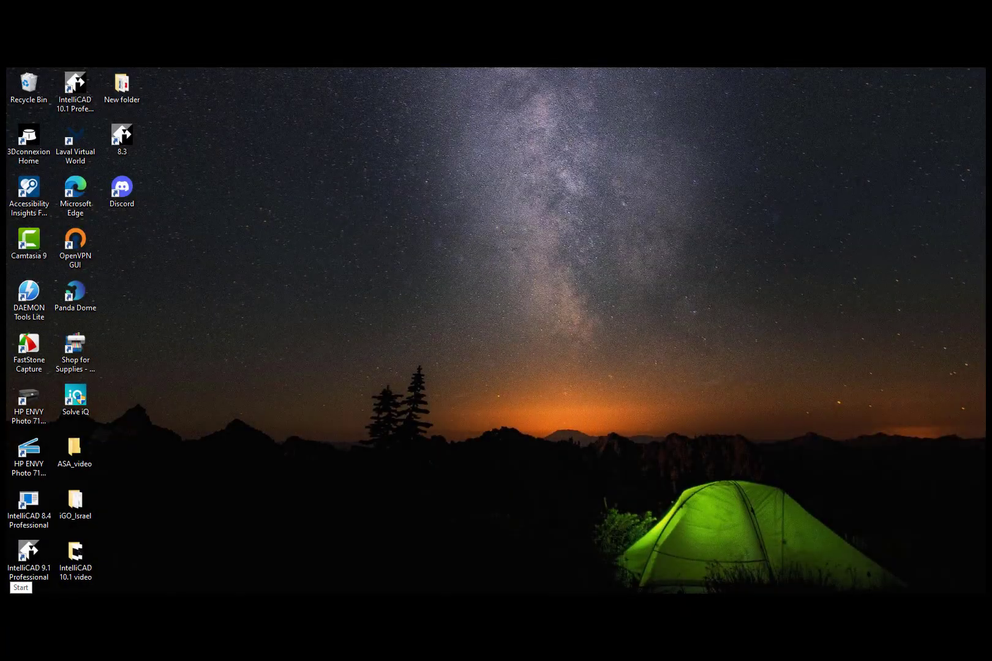
Step: Back up and reset registry settings, view the backup zip folder, then relaunch Restore Default Settings
left_click(17, 597)
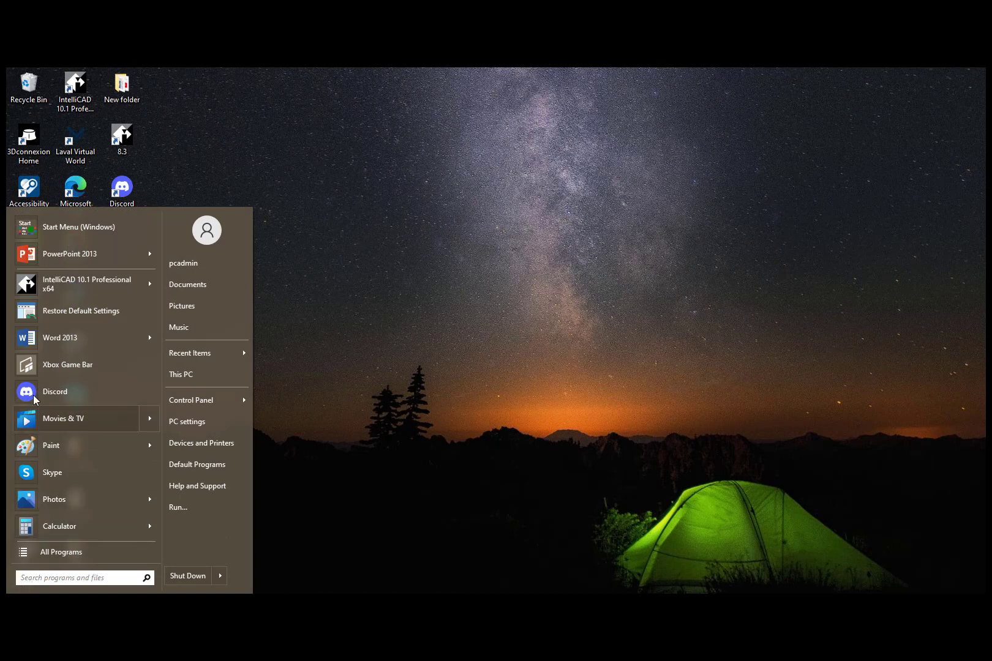
left_click(56, 312)
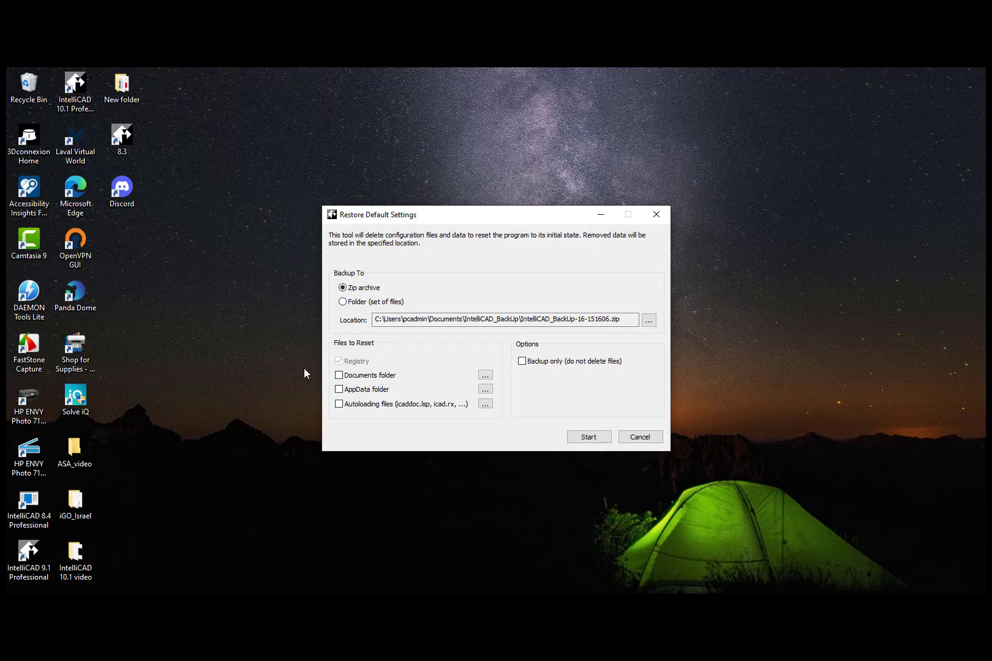
left_click(589, 437)
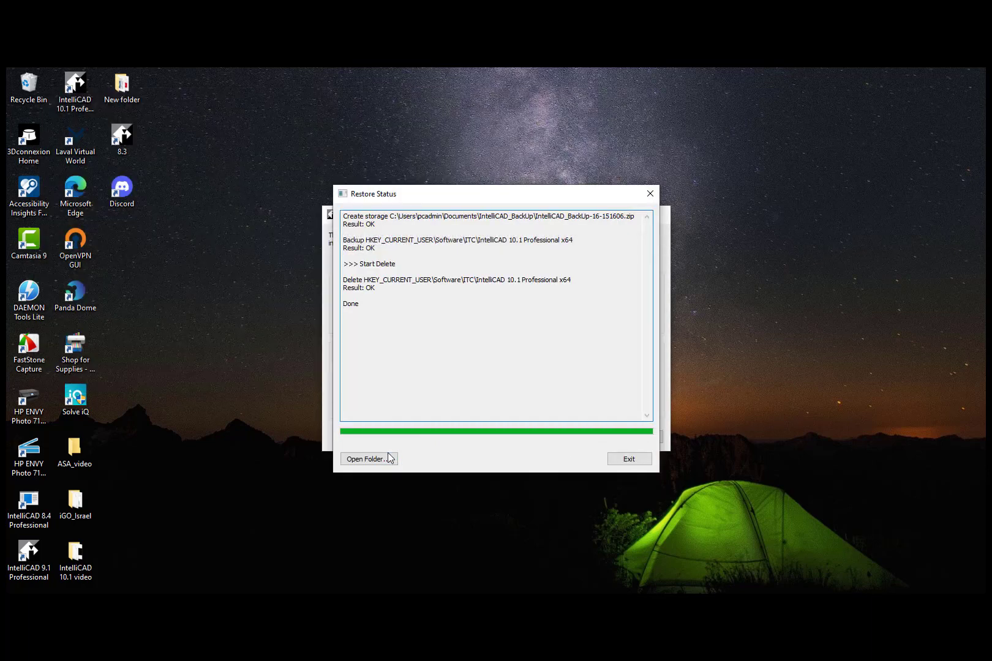
left_click(369, 459)
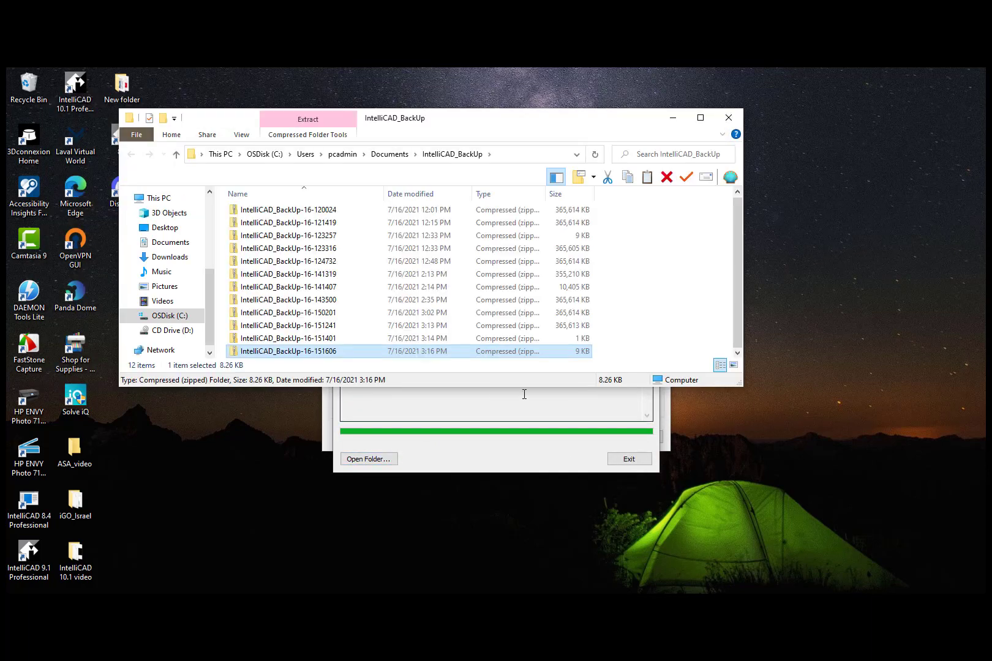
left_click(728, 117)
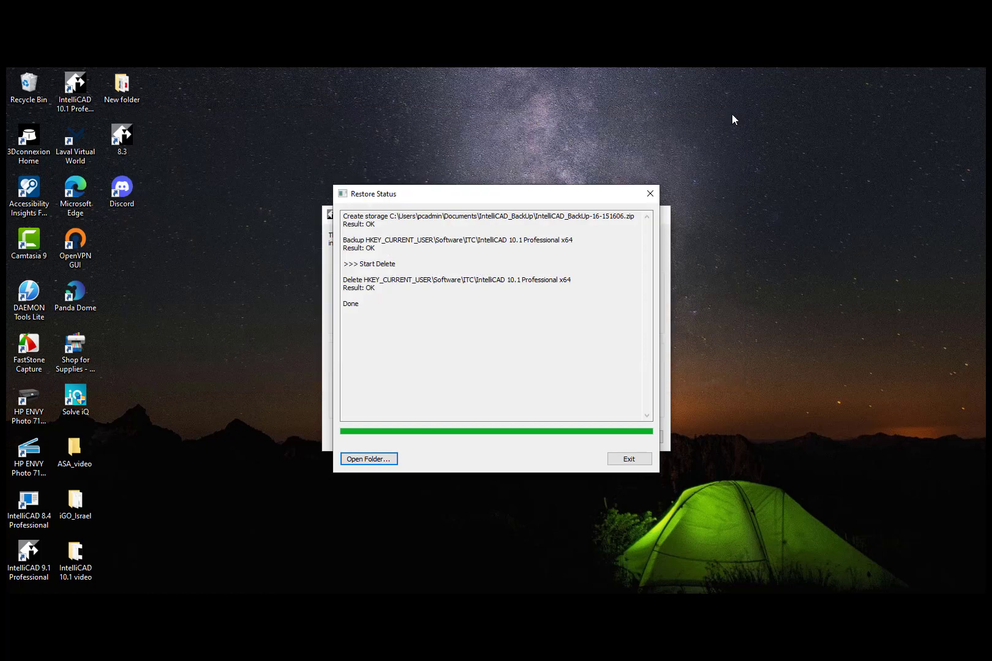
left_click(631, 458)
key("super")
left_click(92, 322)
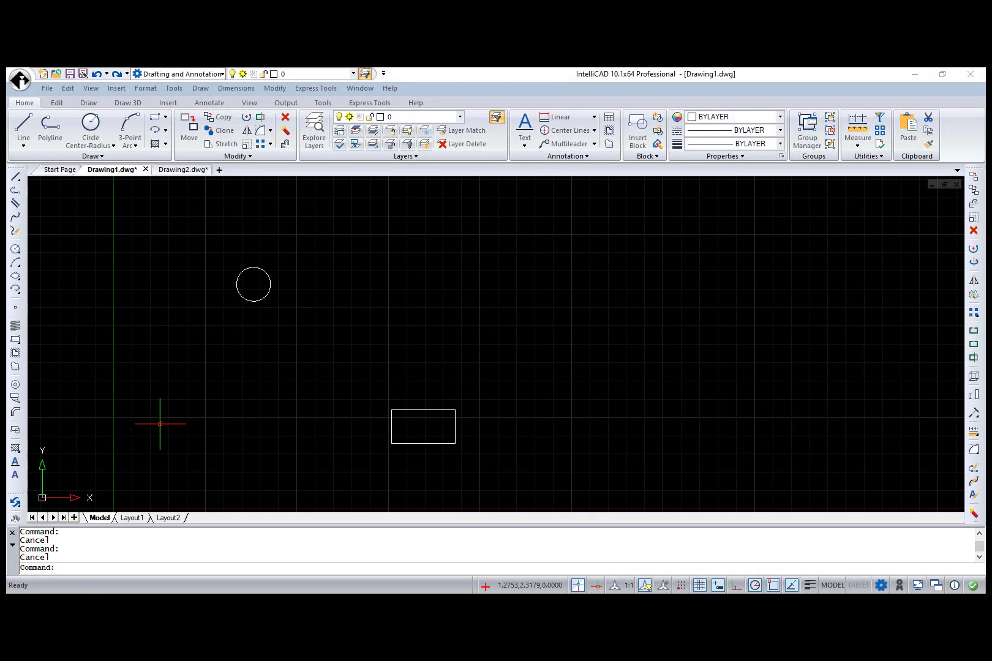
Step: Polar-array the circle into six copies around a picked centre point
left_click(269, 150)
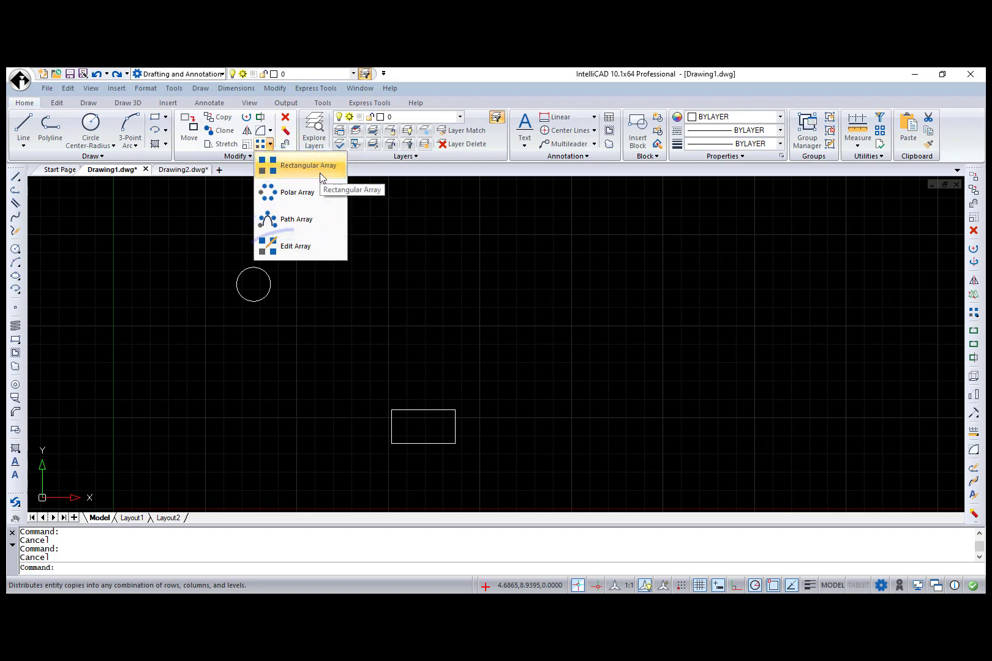
left_click(317, 195)
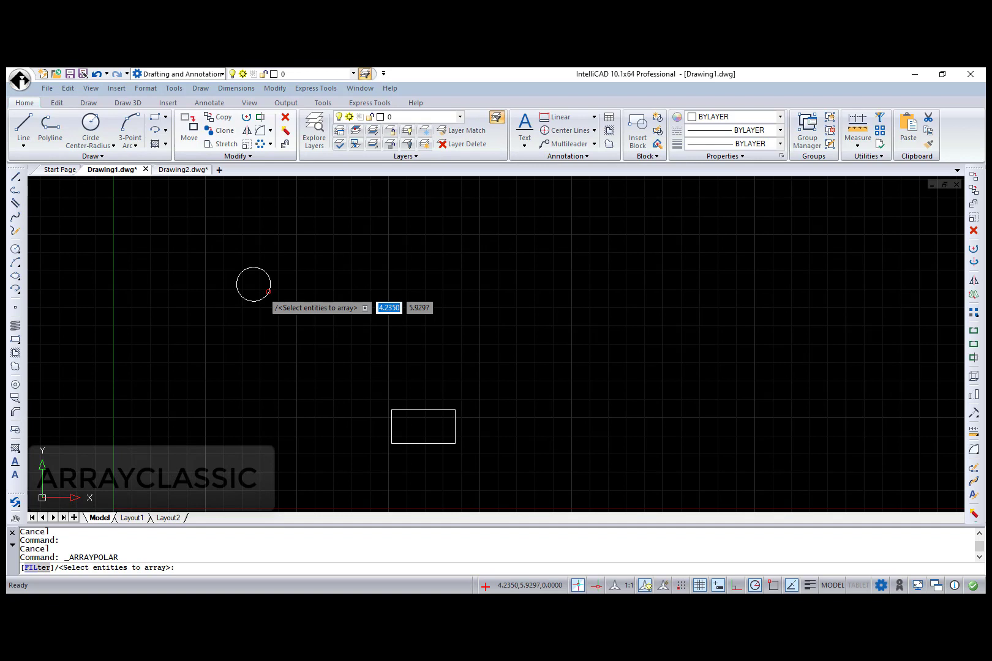
left_click(268, 291)
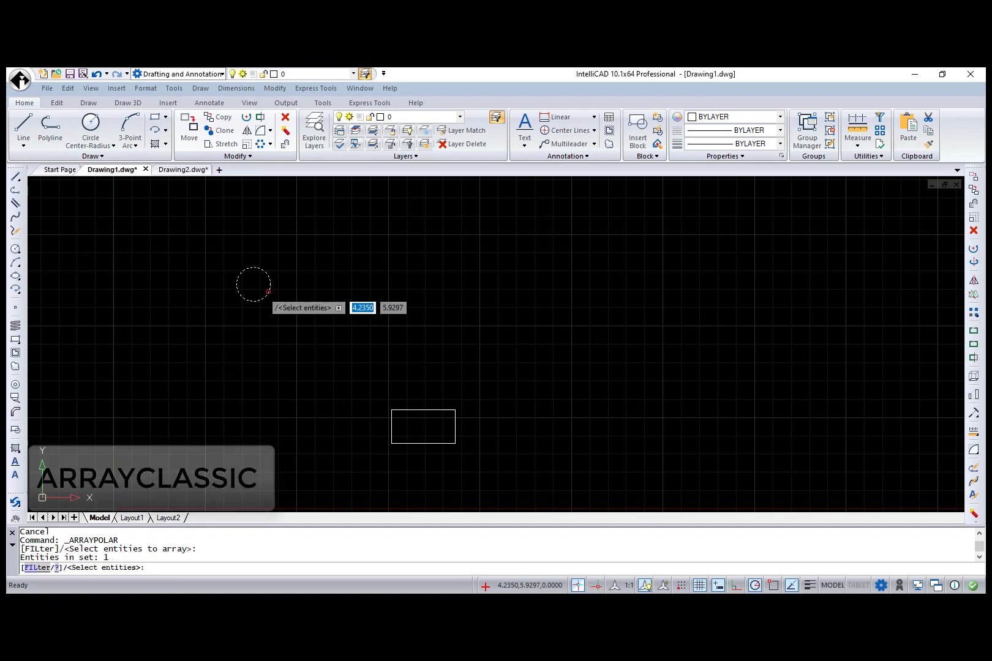
key("Return")
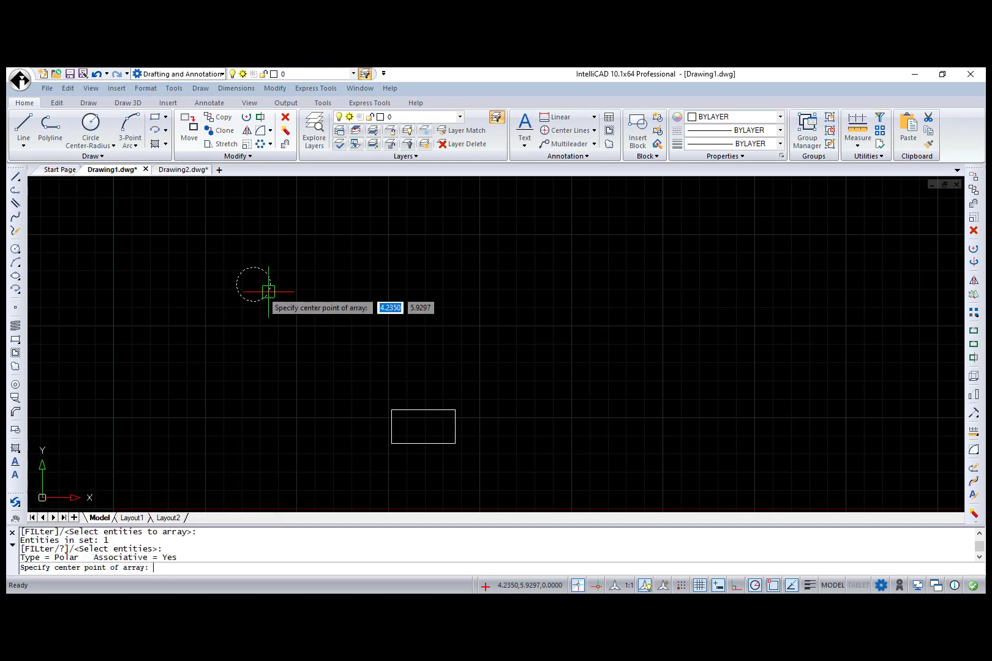
left_click(293, 339)
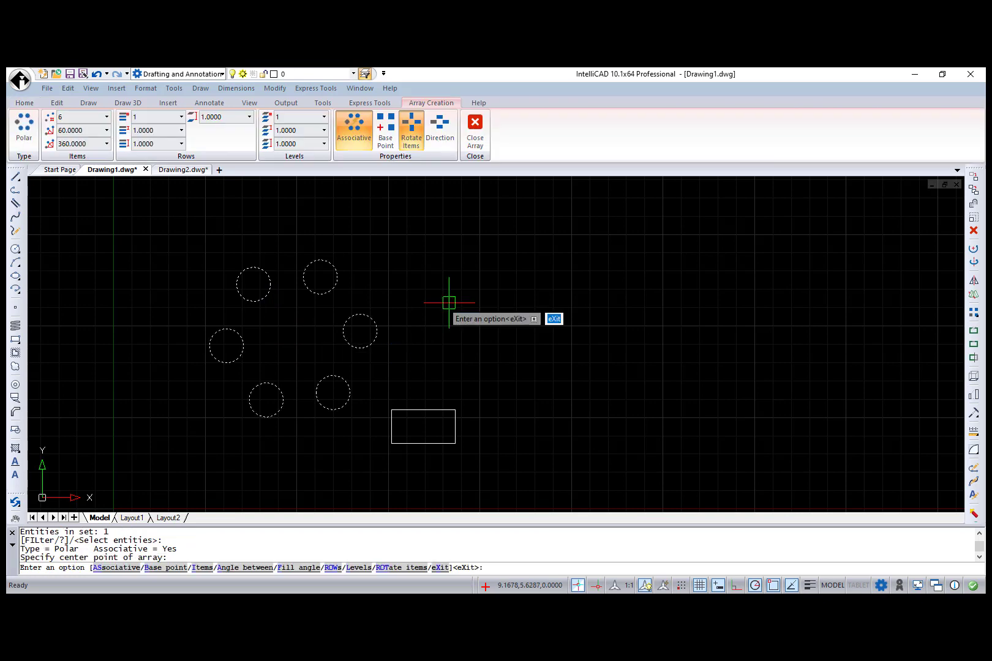
key("Return")
Step: Rectangular-array the rectangle into the default 4 columns by 3 rows
left_click(270, 143)
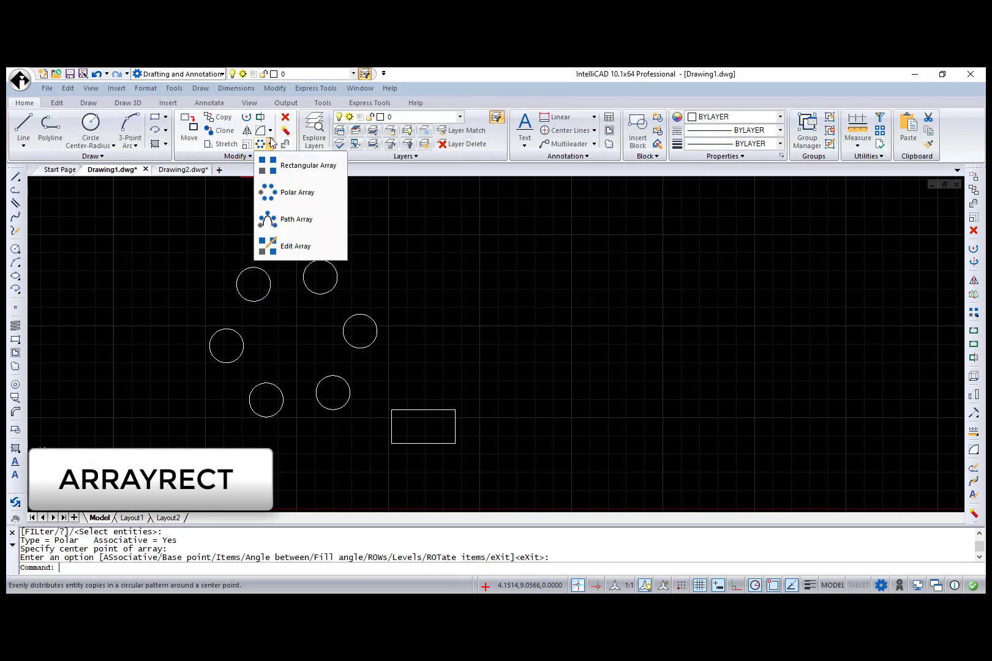
left_click(263, 163)
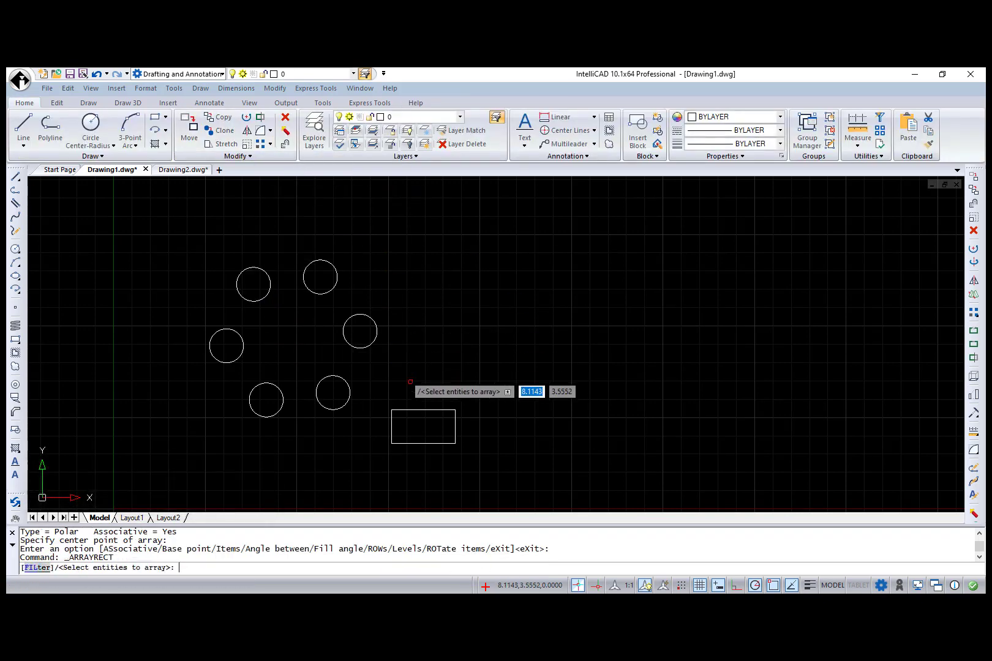
left_click(414, 410)
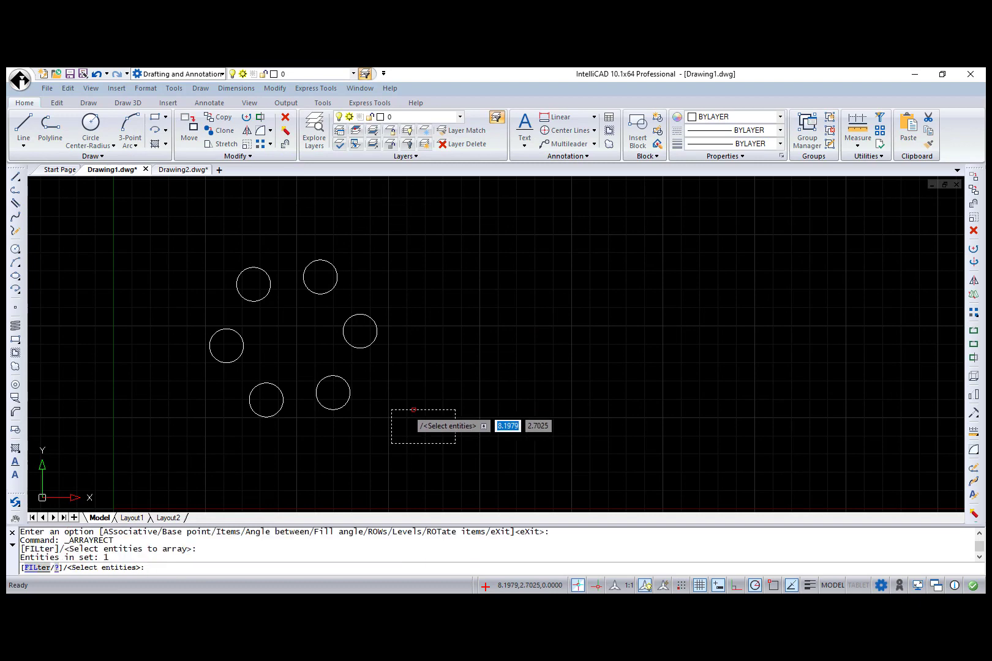
key("Return")
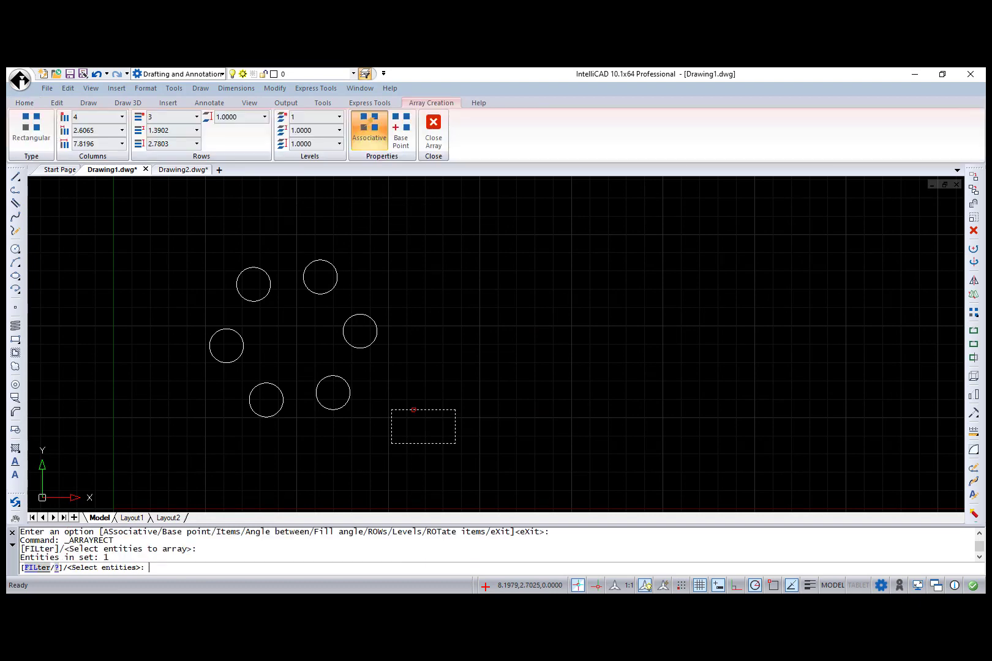
key("Return")
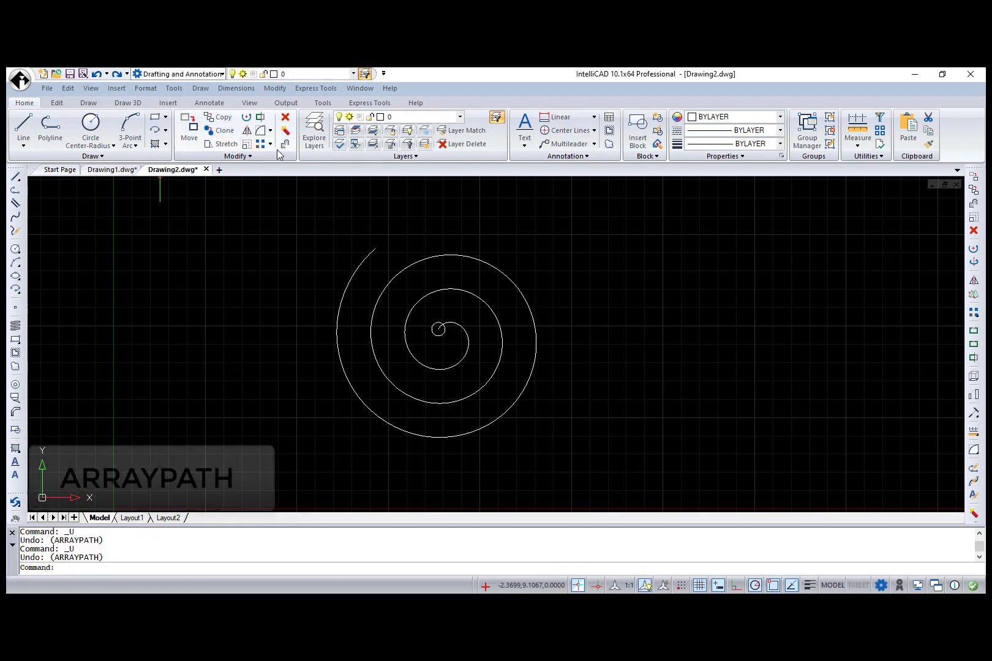
Step: Path-array the small central circle along the spiral, then start another rectangular array
left_click(270, 144)
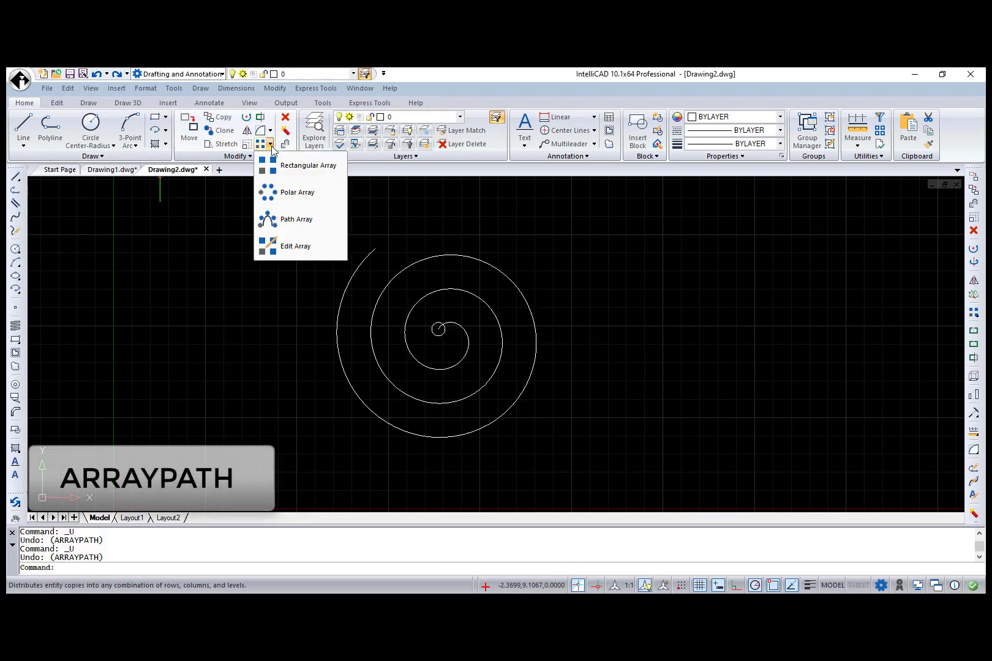
left_click(280, 218)
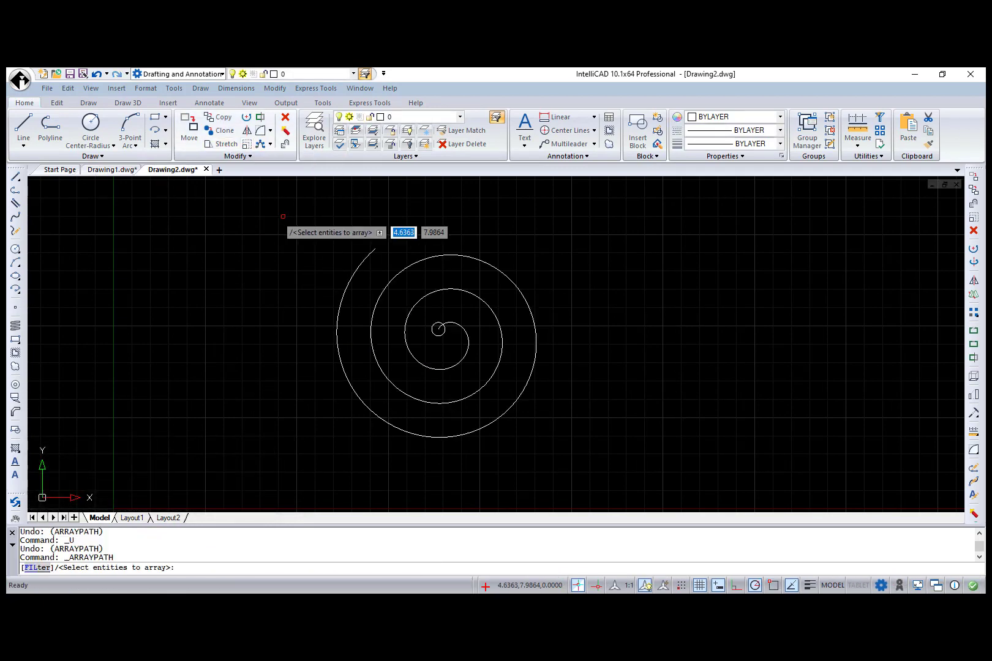
left_click(442, 334)
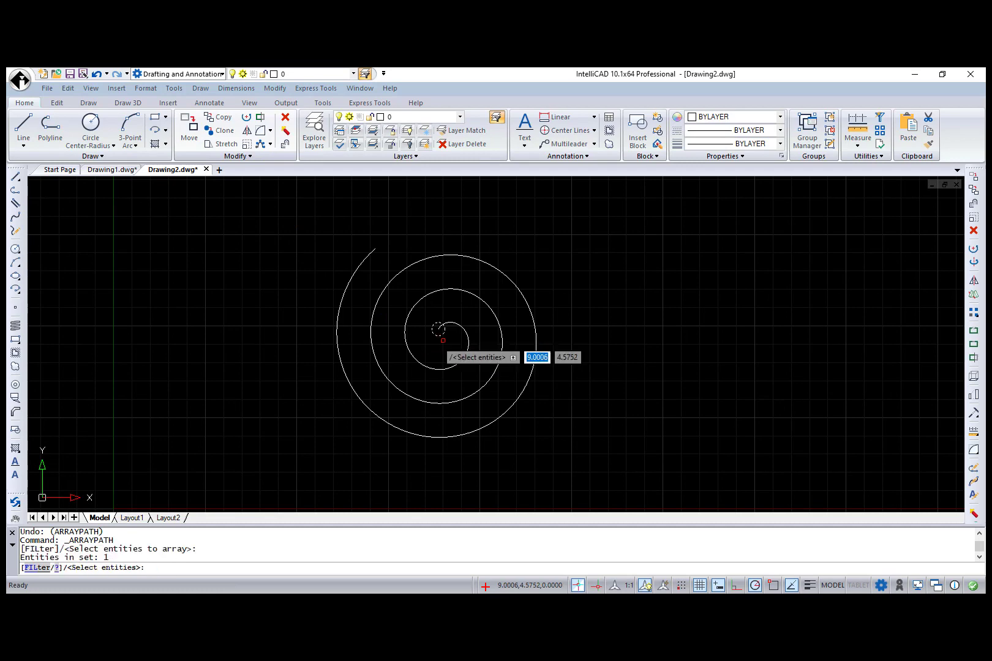
key("Return")
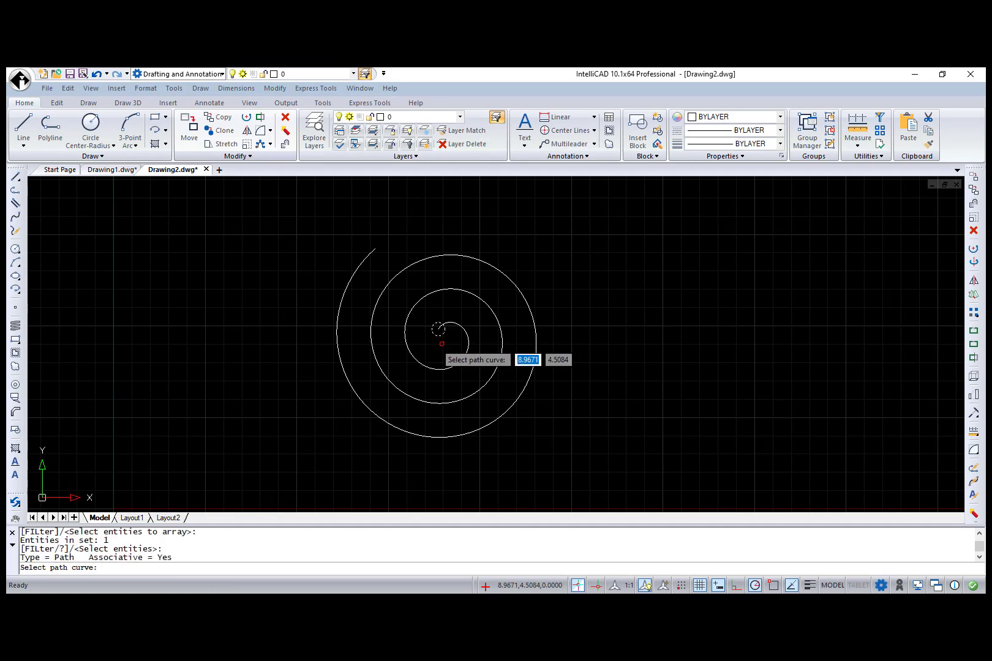
left_click(448, 321)
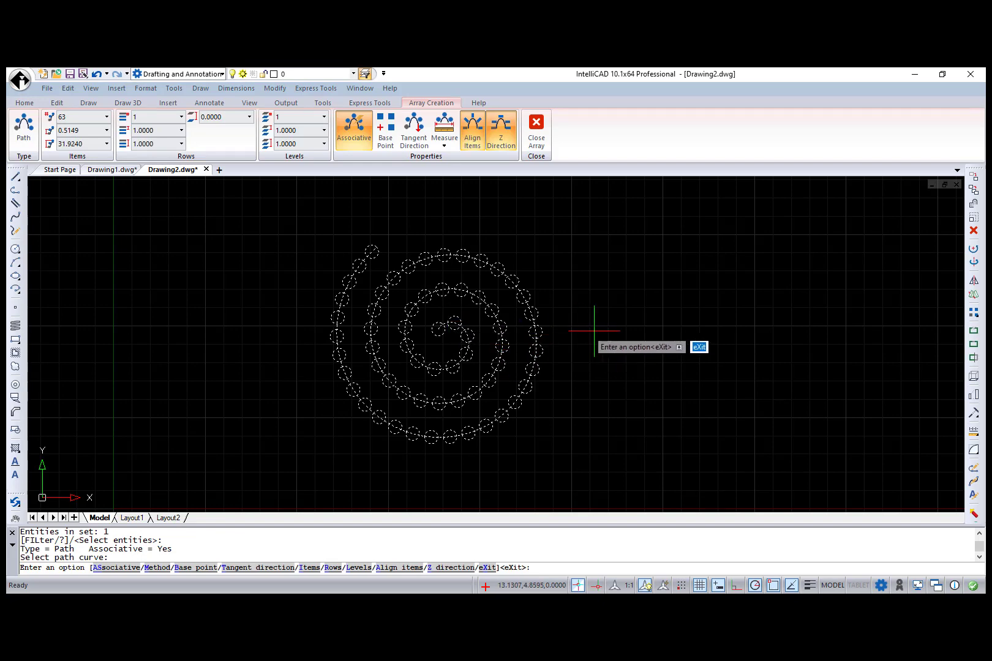
key("Return")
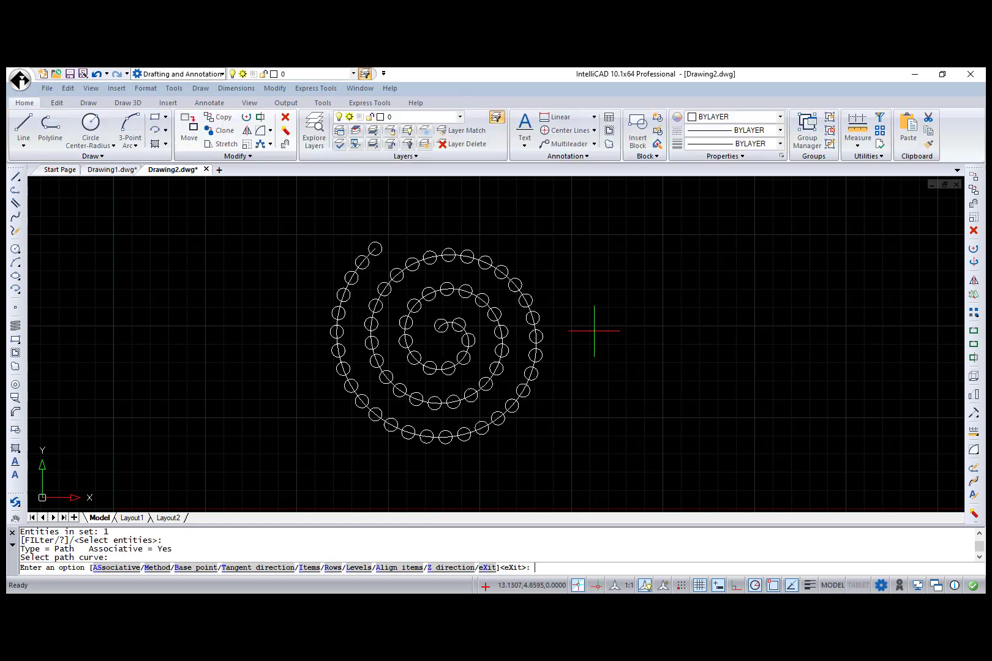
key("Escape")
key("Escape")
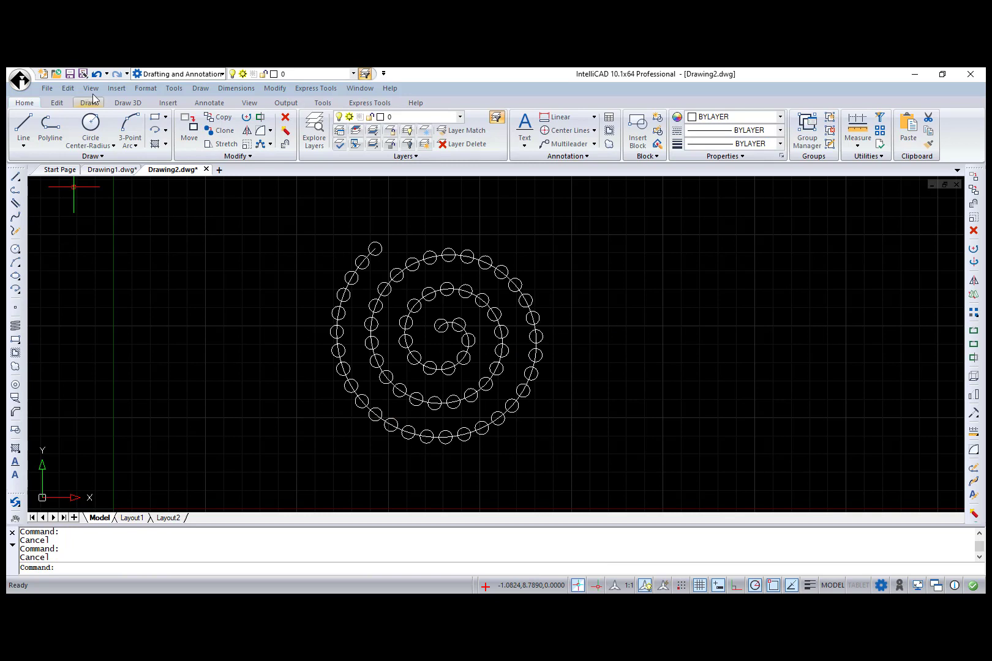
left_click(270, 145)
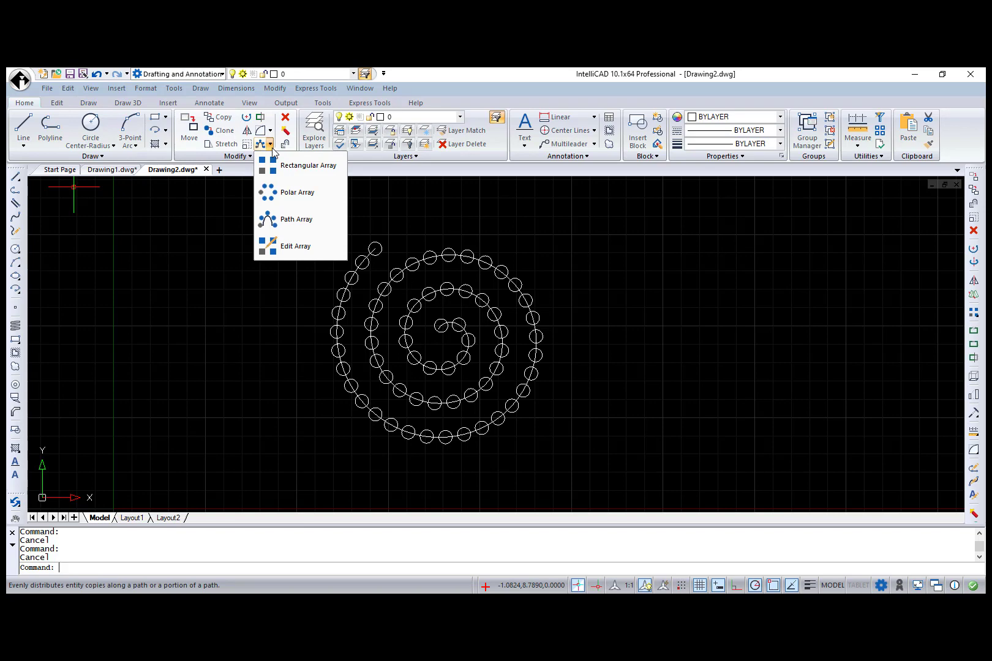
left_click(274, 164)
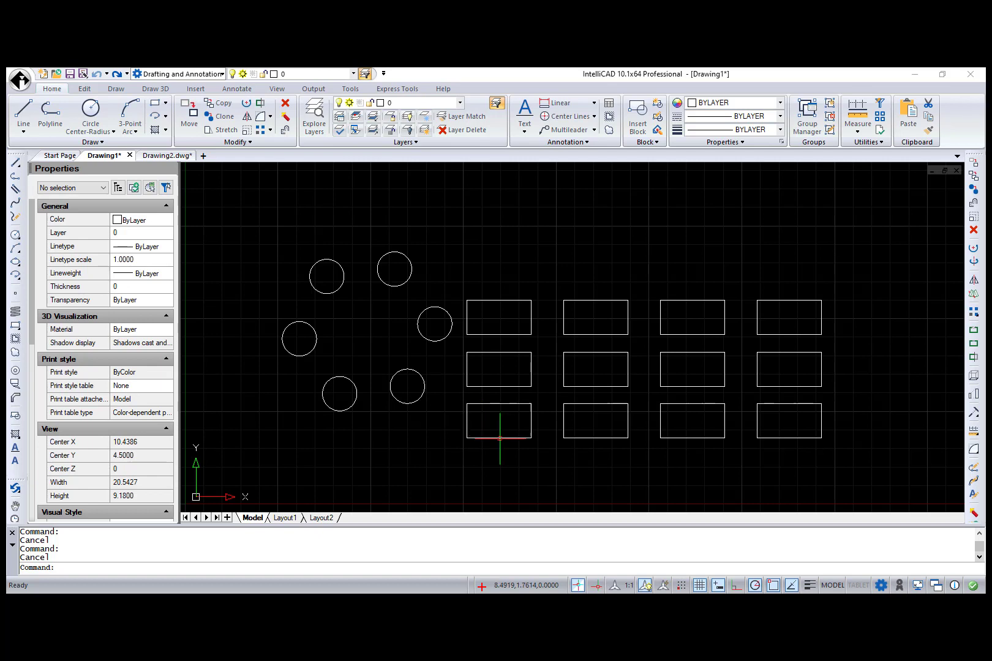
Step: Select the rectangular array and move it lower by its base grip
left_click(500, 437)
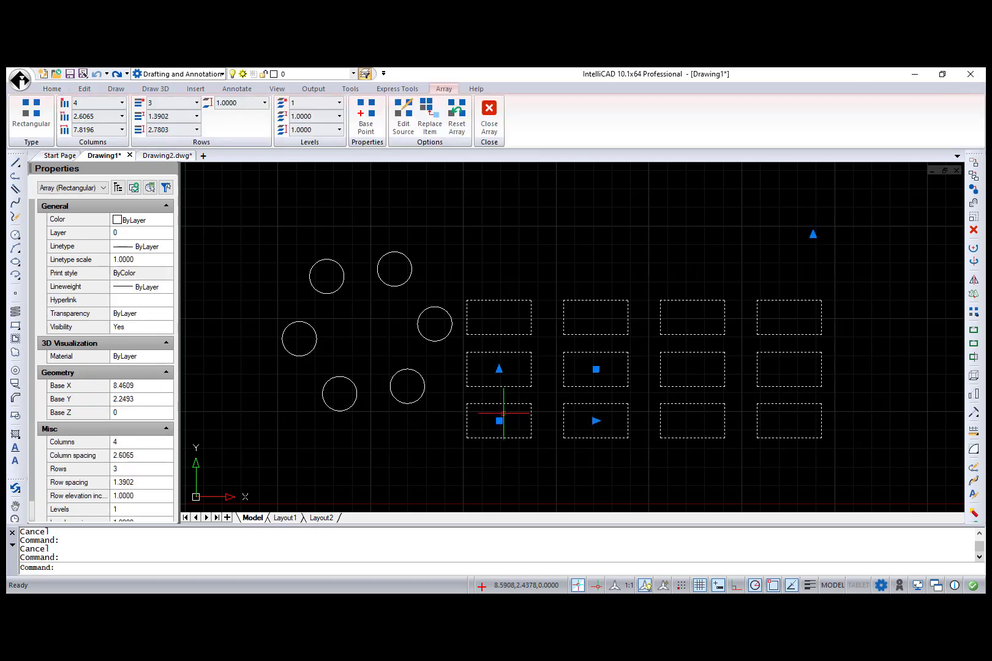
left_click(502, 419)
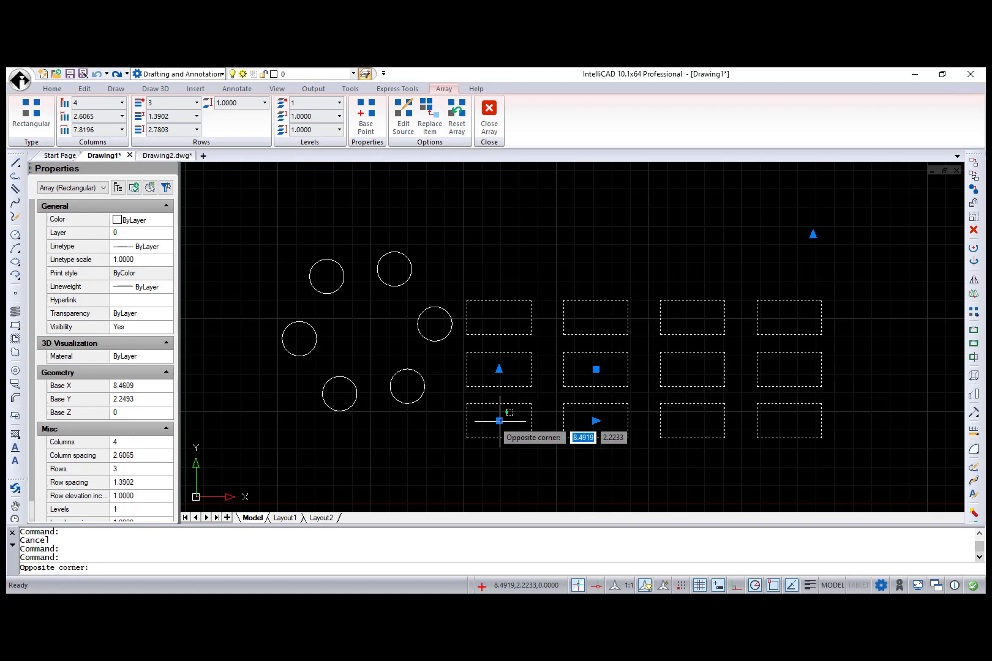
left_click(499, 420)
left_click(500, 421)
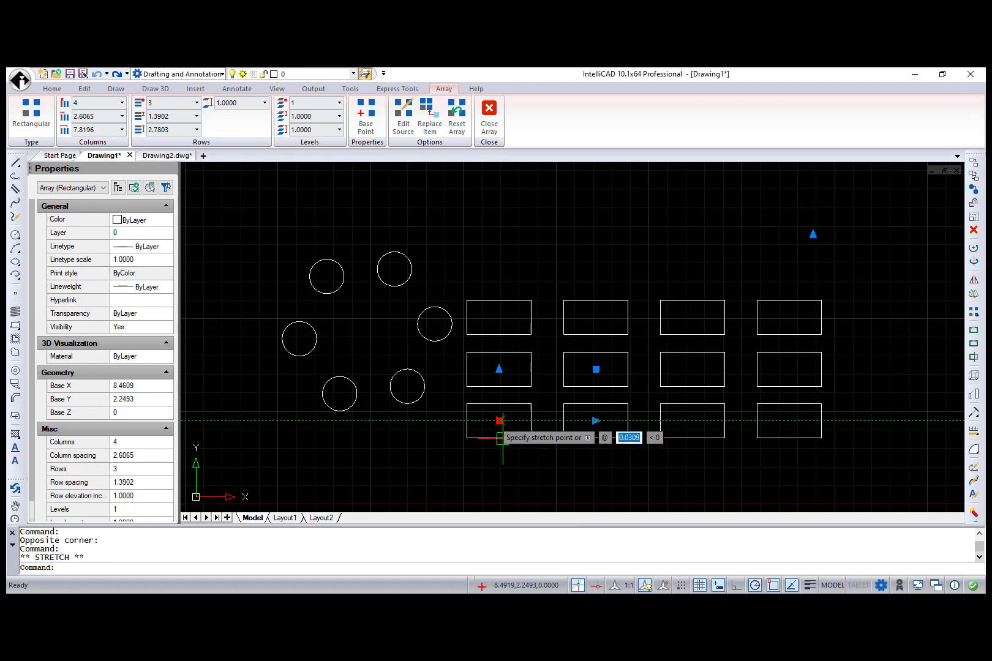
left_click(499, 478)
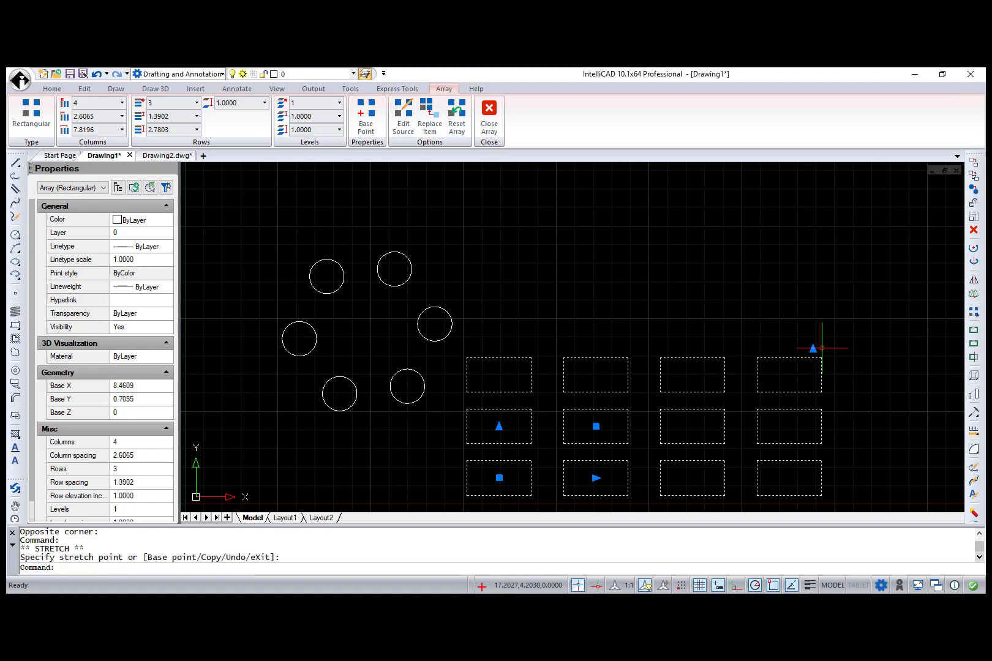
Step: Grow the array to 6 rows, row spacing 1.4848 and column spacing 3.6439
left_click(813, 348)
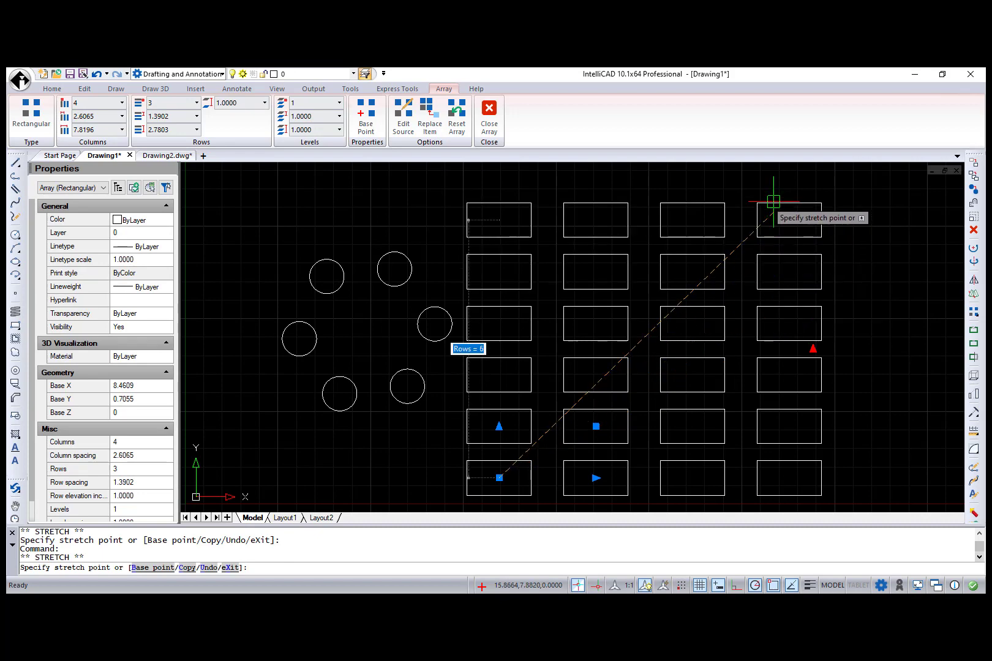
left_click(773, 199)
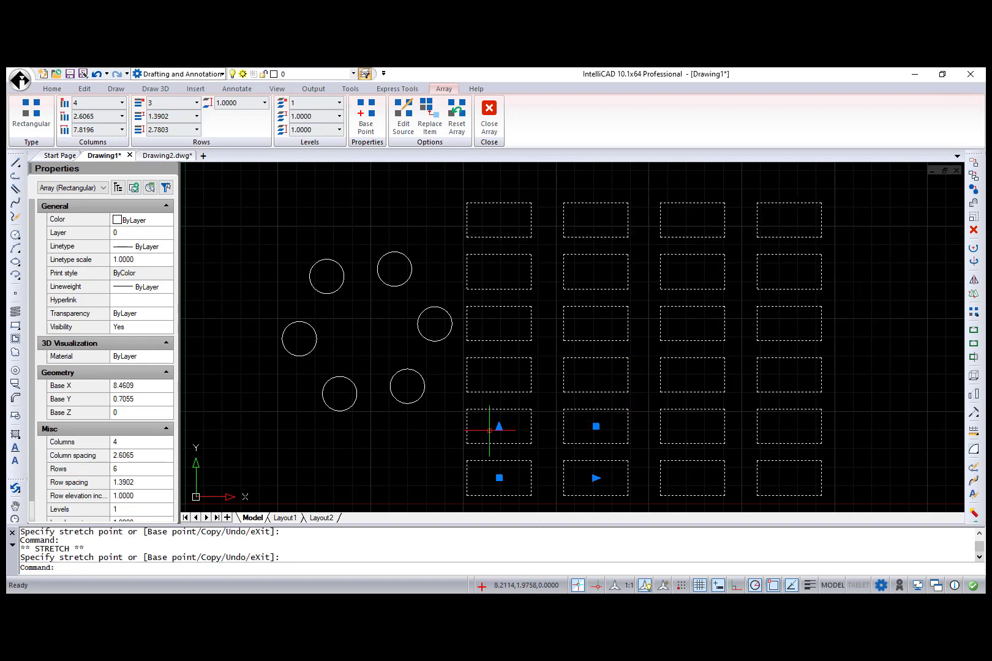
left_click(499, 425)
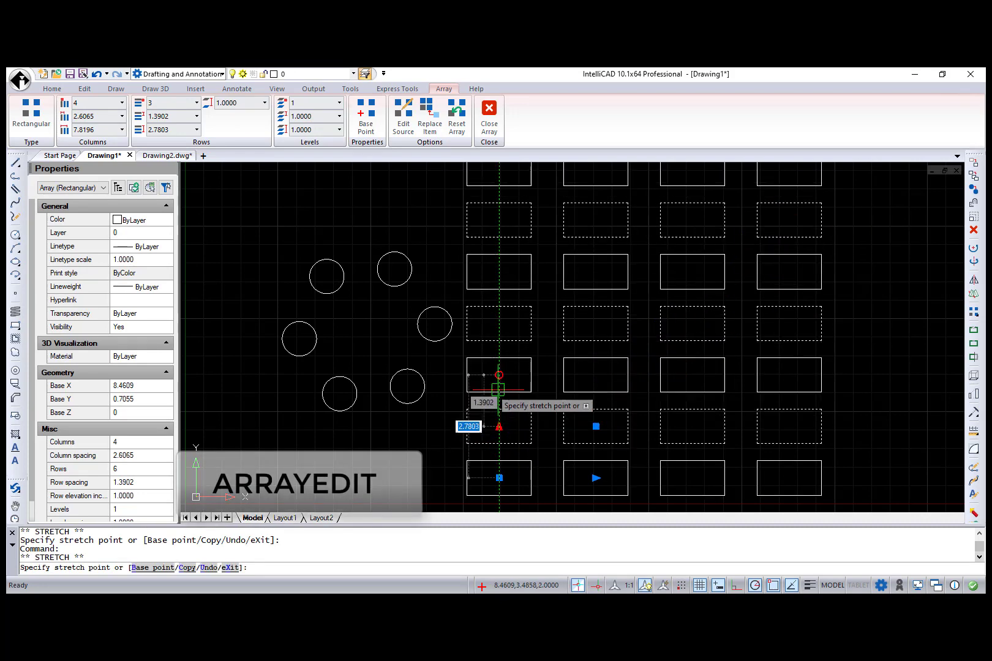
left_click(499, 421)
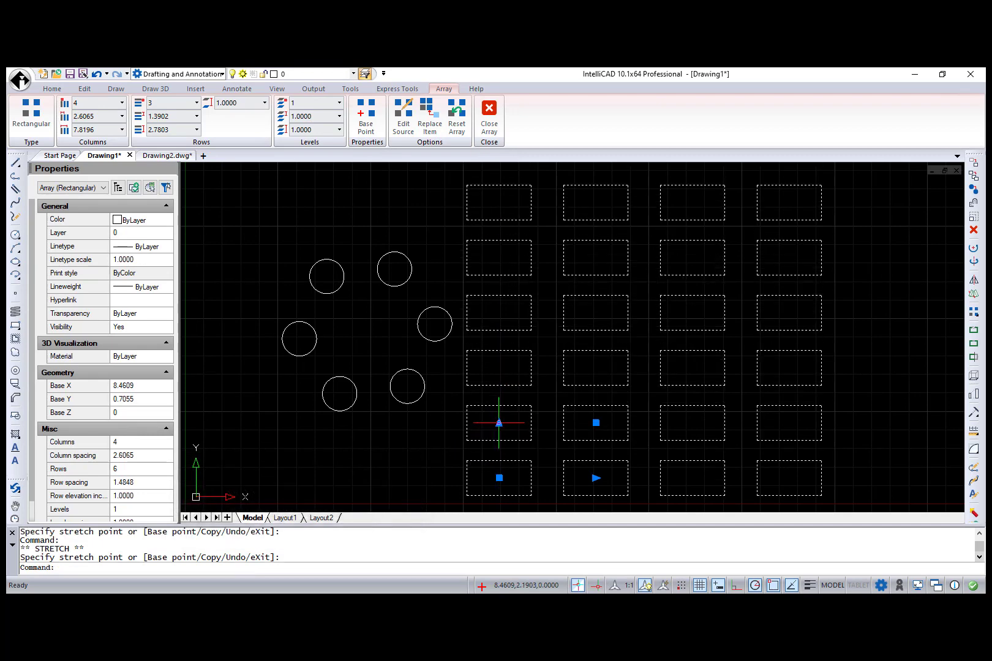
left_click(596, 478)
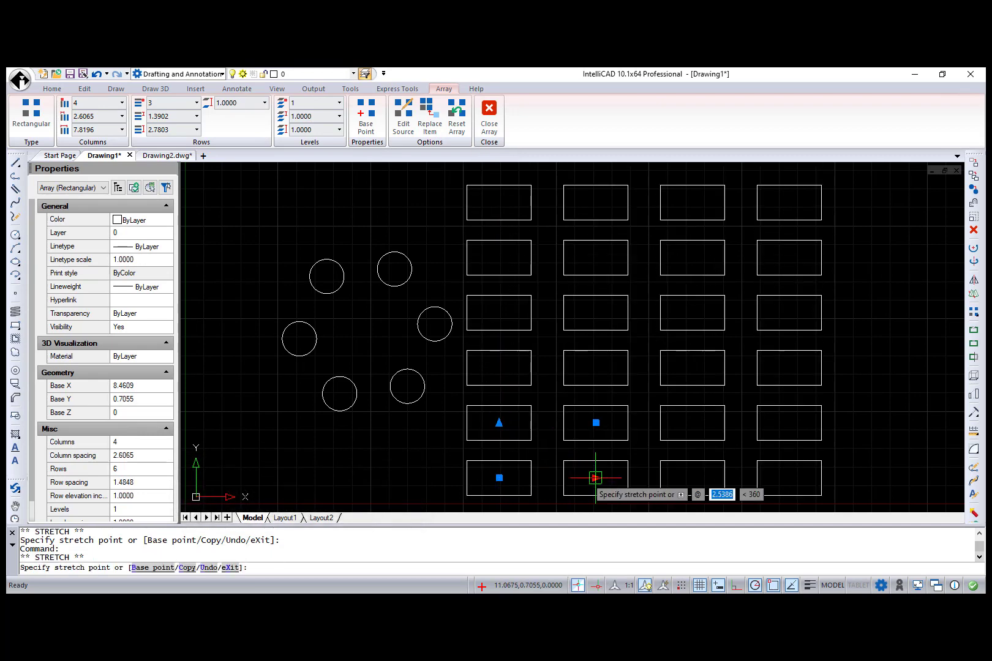
left_click(633, 477)
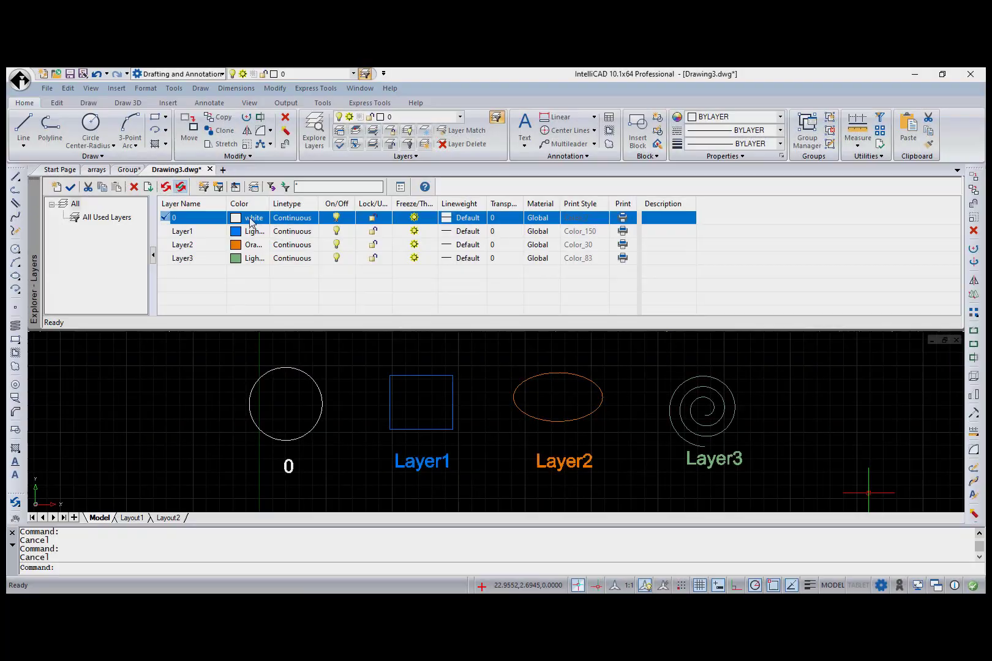
Step: Make layer 0 yellow, turn off Layer1, lock Layer2 and freeze Layer3
left_click(251, 218)
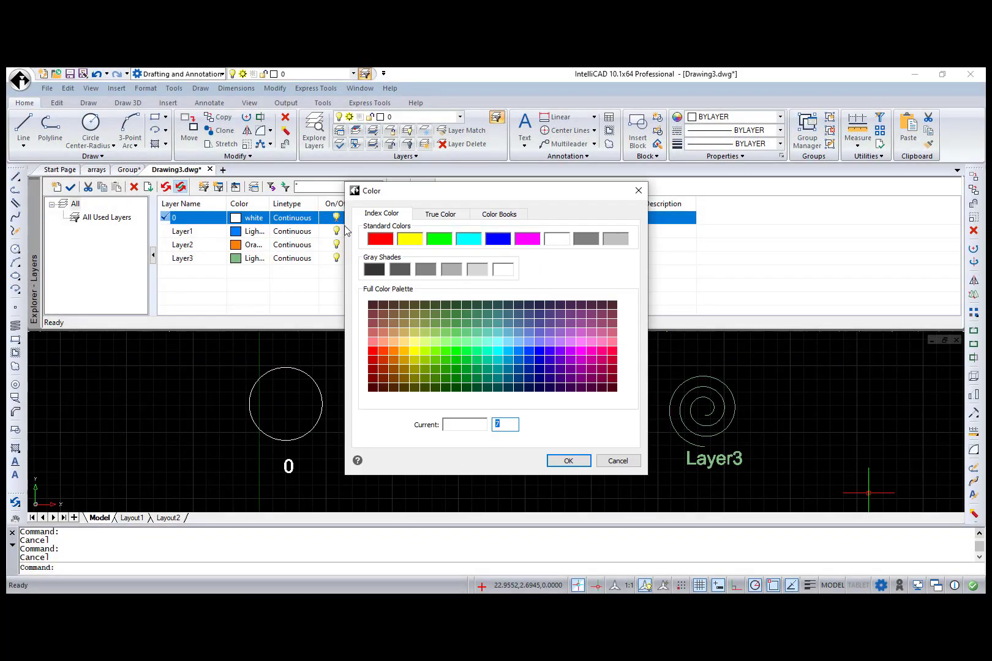
left_click(409, 239)
left_click(568, 461)
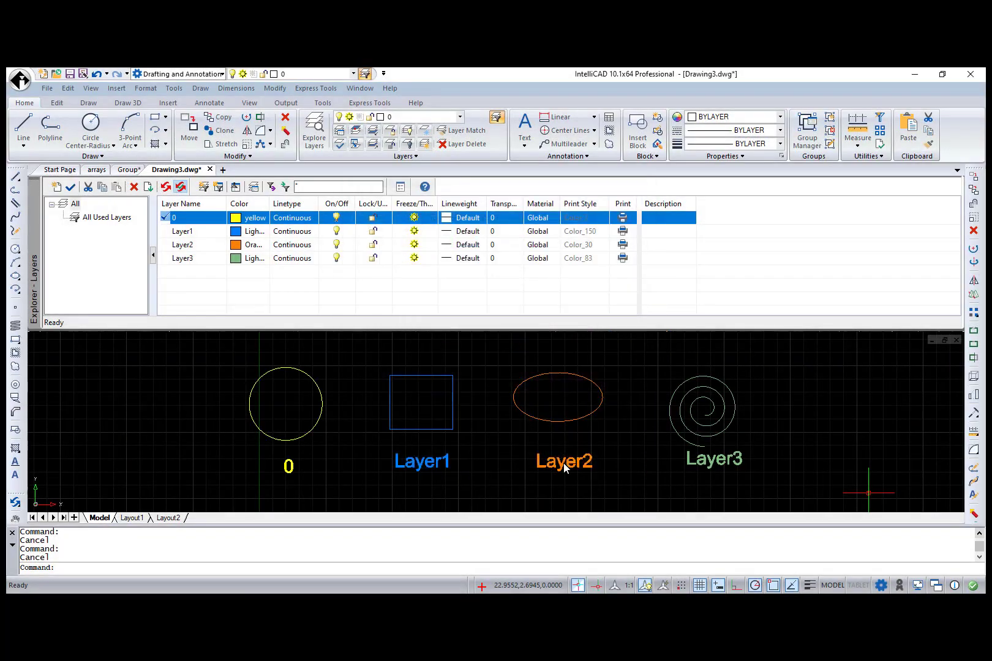
left_click(336, 230)
left_click(372, 245)
left_click(415, 258)
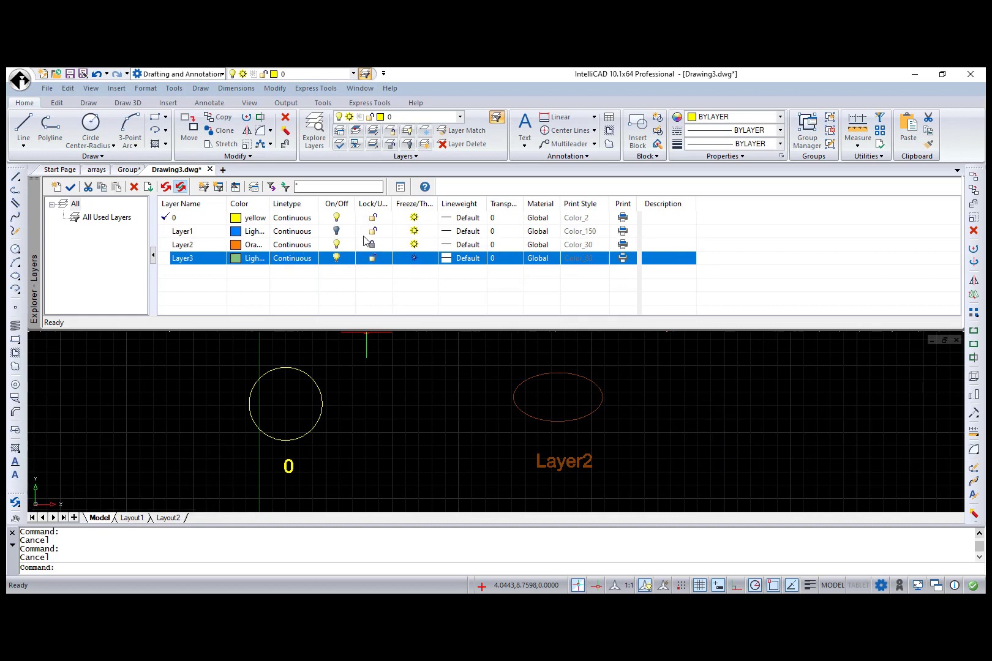
Step: Run LAYERP twice to restore the two previous layer states
left_click(366, 568)
type("LAYER")
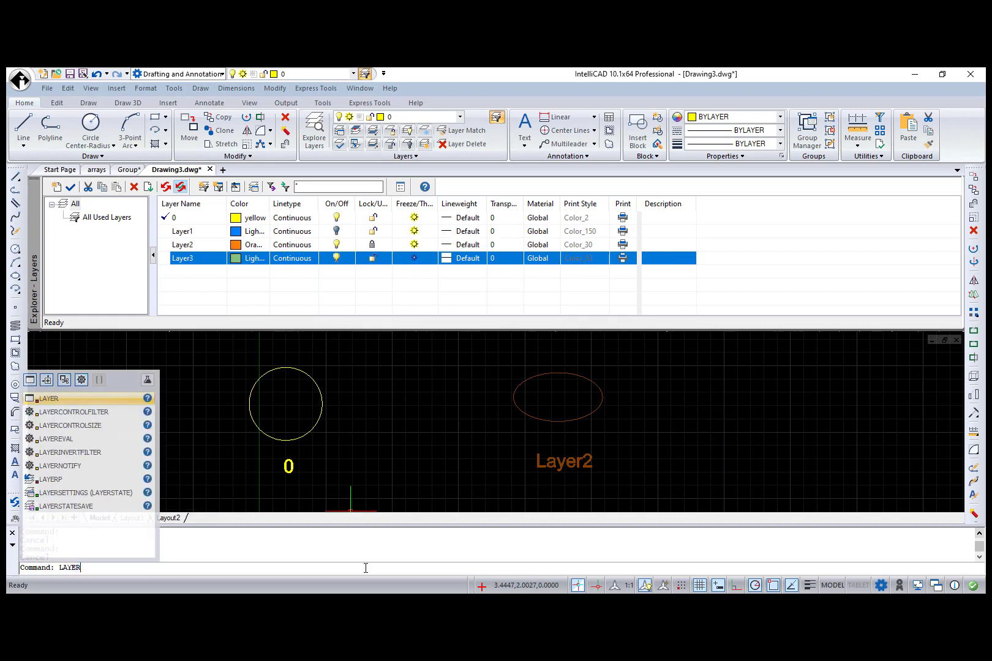
type("P")
key("Return")
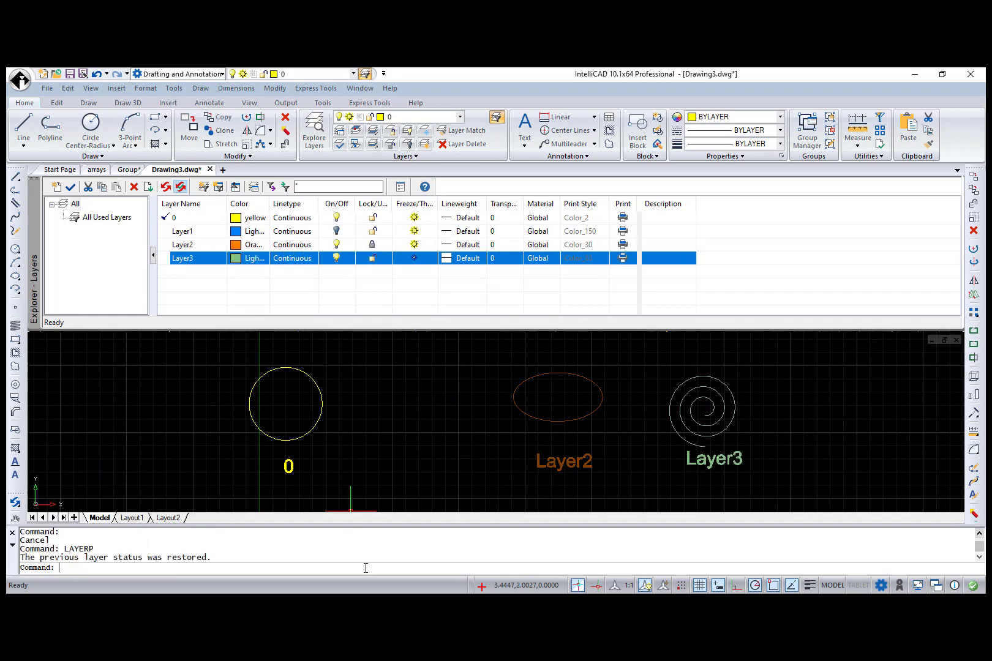
key("Return")
key("Return")
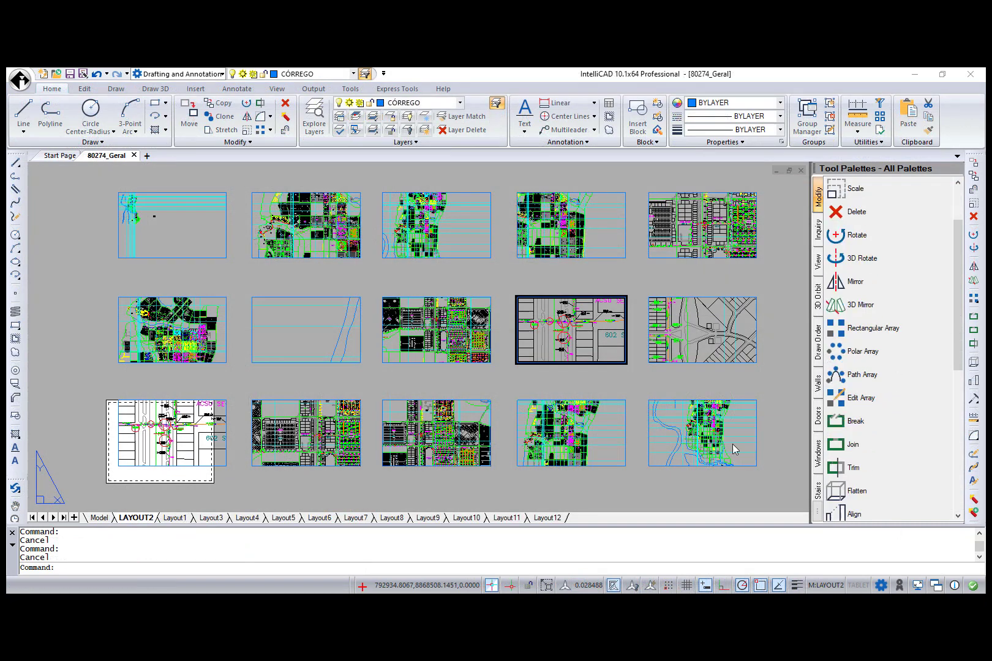
scroll(884, 441, "down", 3)
left_click(339, 116)
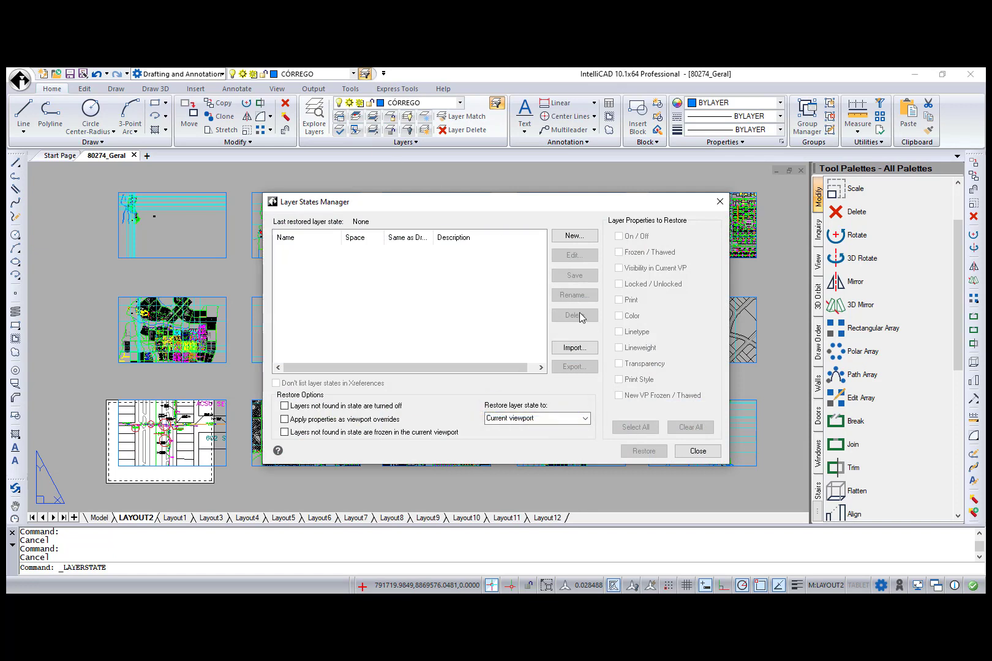
left_click(584, 419)
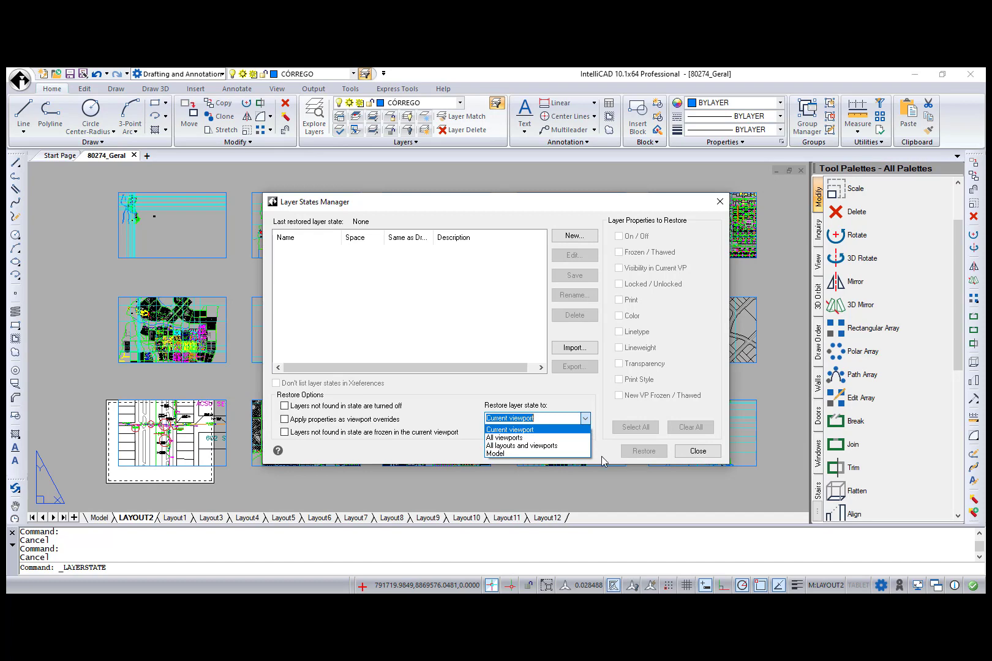
left_click(719, 202)
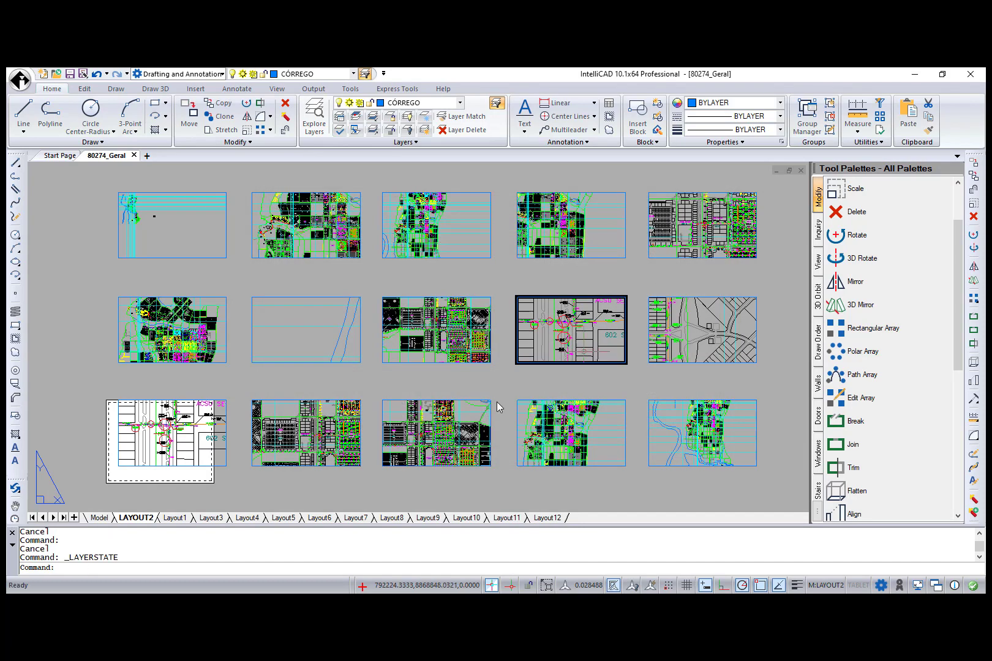
Step: Review Layout1, Layout3 and model space, select the CLINE horizontal line, then return to LAYOUT2
left_click(174, 518)
left_click(211, 518)
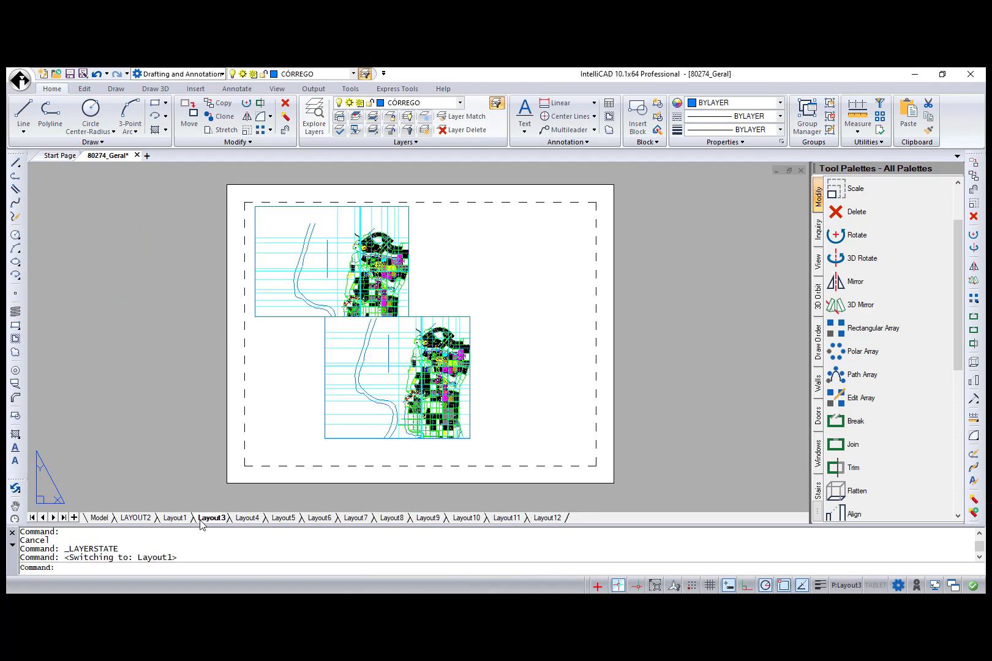
left_click(99, 518)
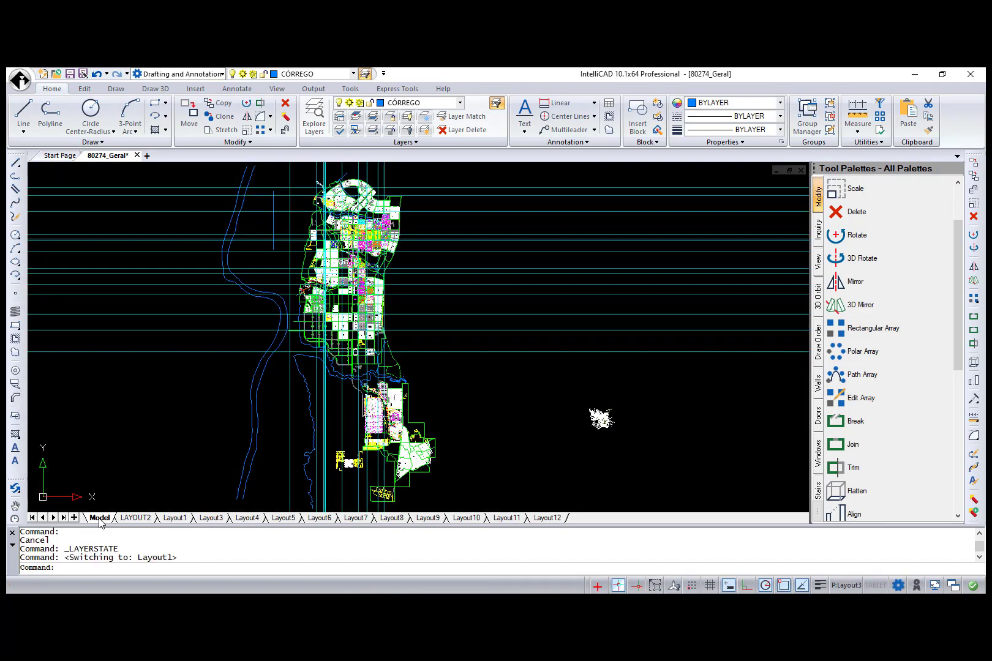
left_click(231, 352)
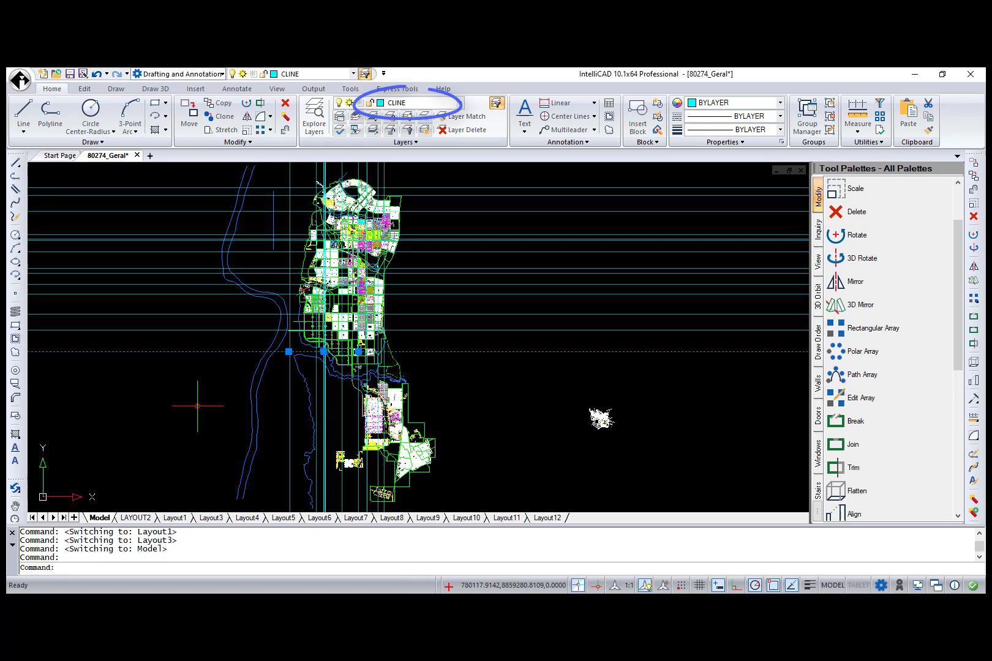
left_click(142, 519)
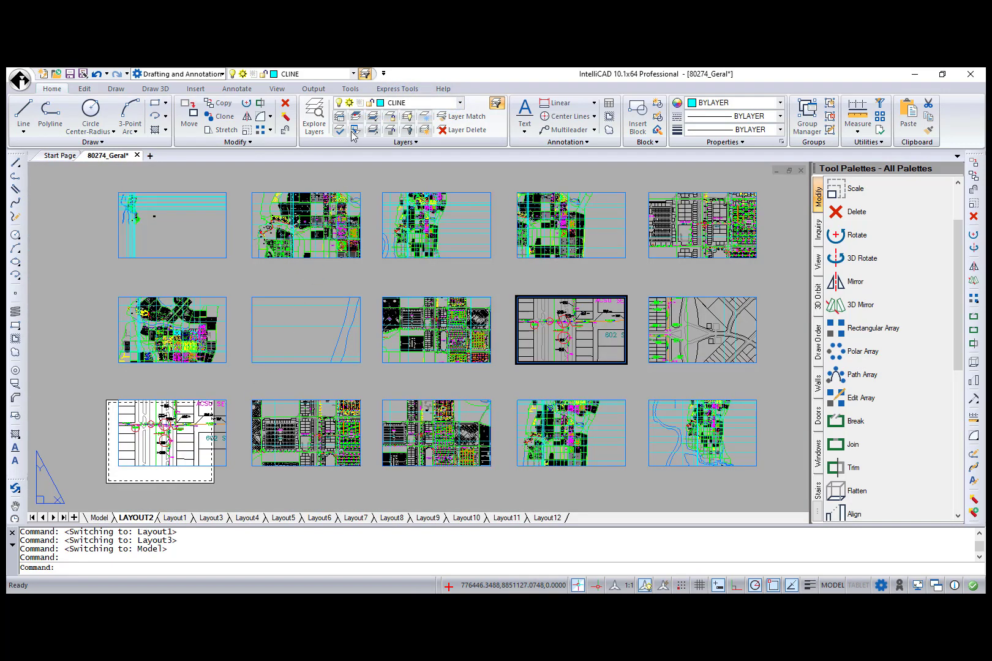
Step: Save a new layer state named CLINE in the layer states manager
left_click(341, 117)
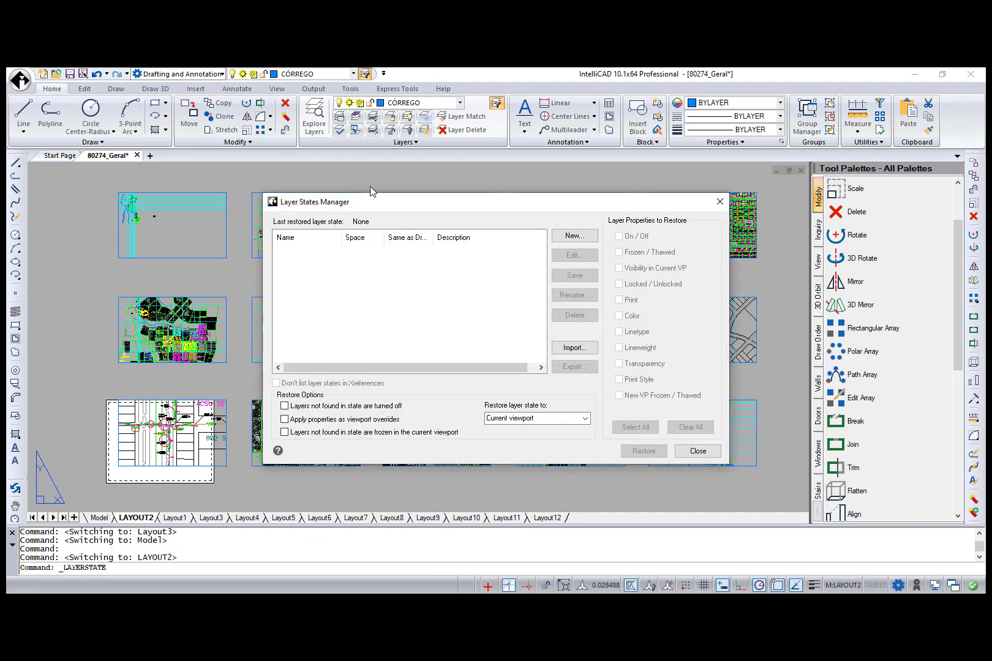
left_click(579, 237)
type("CLI")
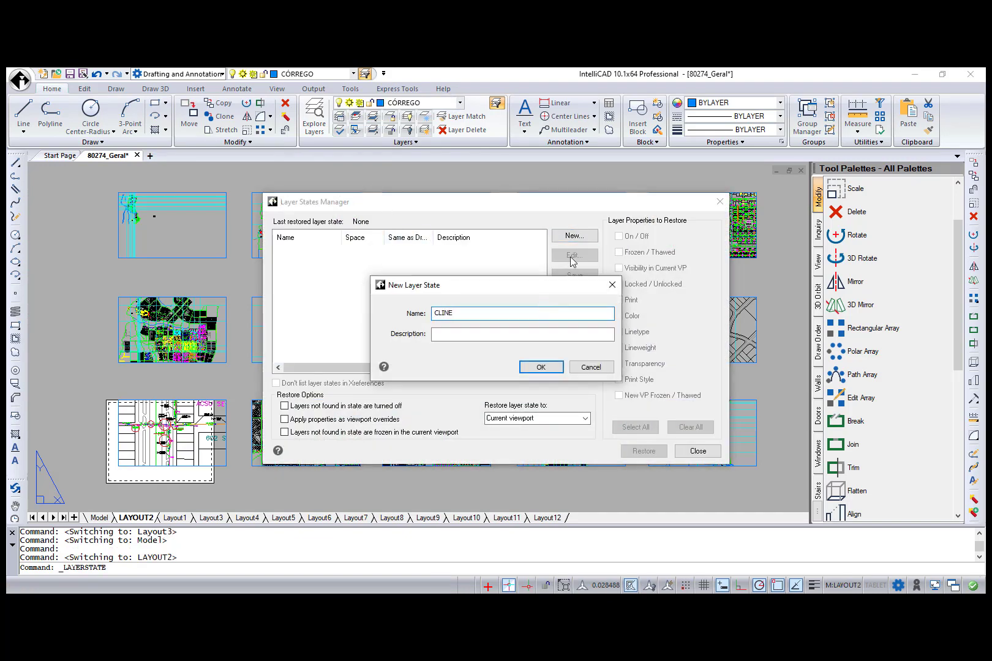
type("NE")
left_click(541, 367)
Step: Edit the CLINE layer state to remove every layer except CLINE
left_click(572, 255)
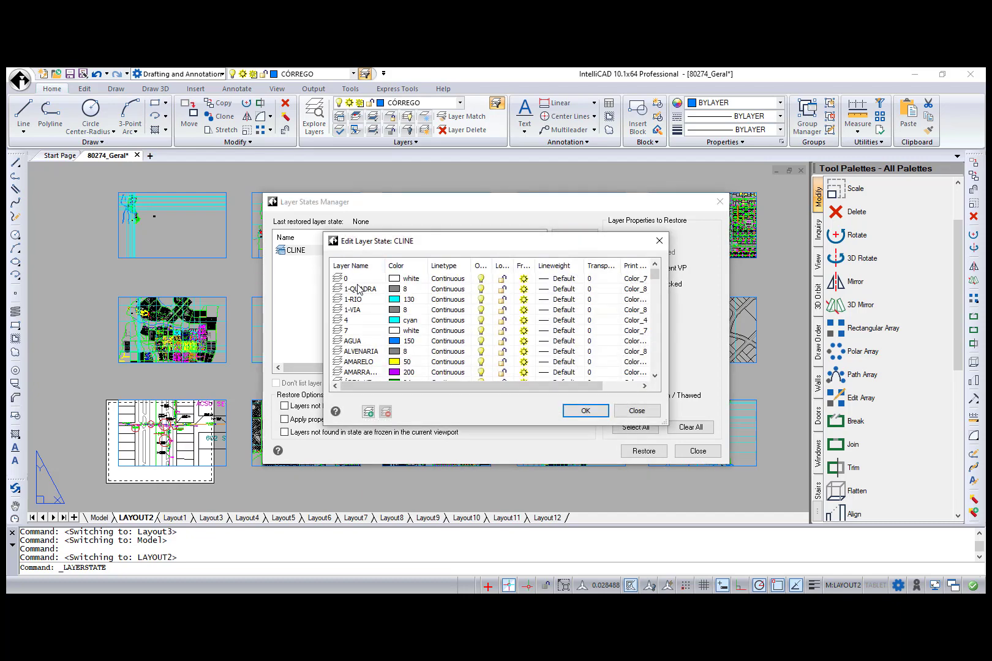
left_click(359, 289)
left_click_drag(655, 276, 673, 287)
left_click(370, 374, "shift")
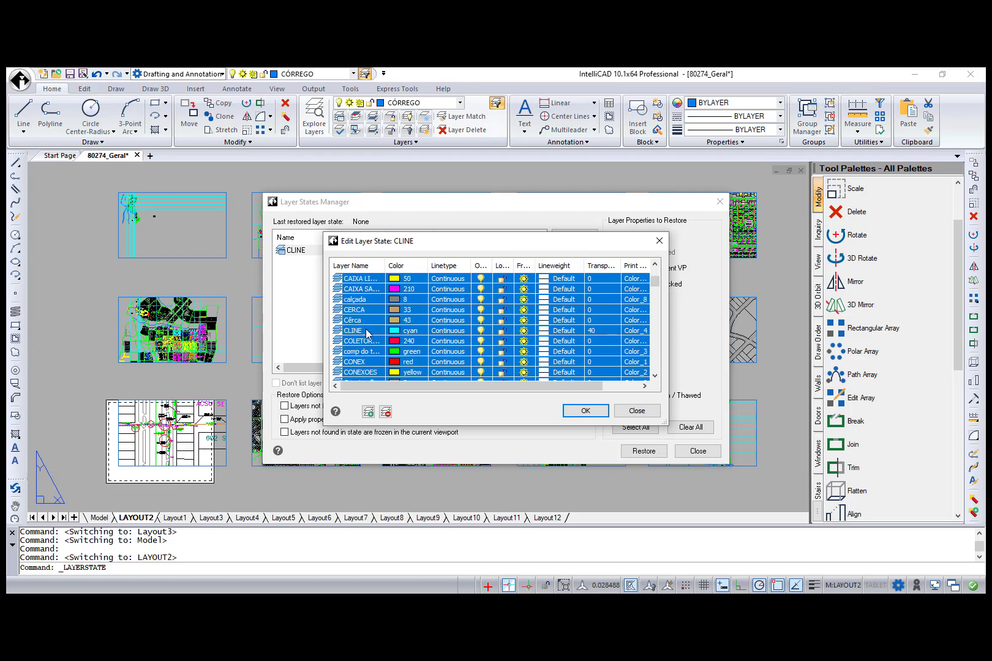
left_click(366, 333, "ctrl")
left_click(385, 411)
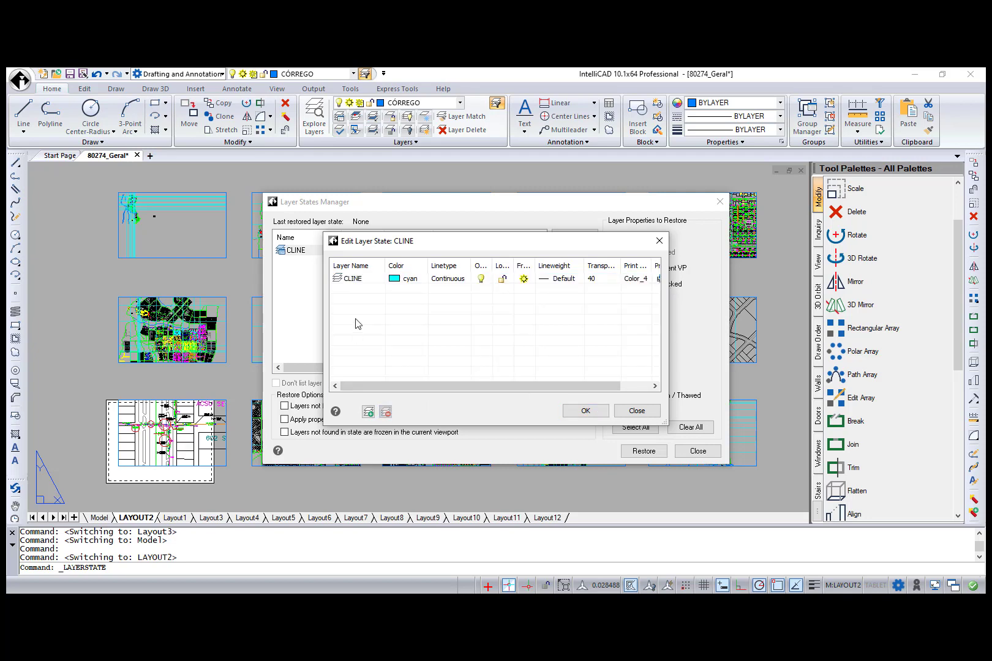
left_click(585, 411)
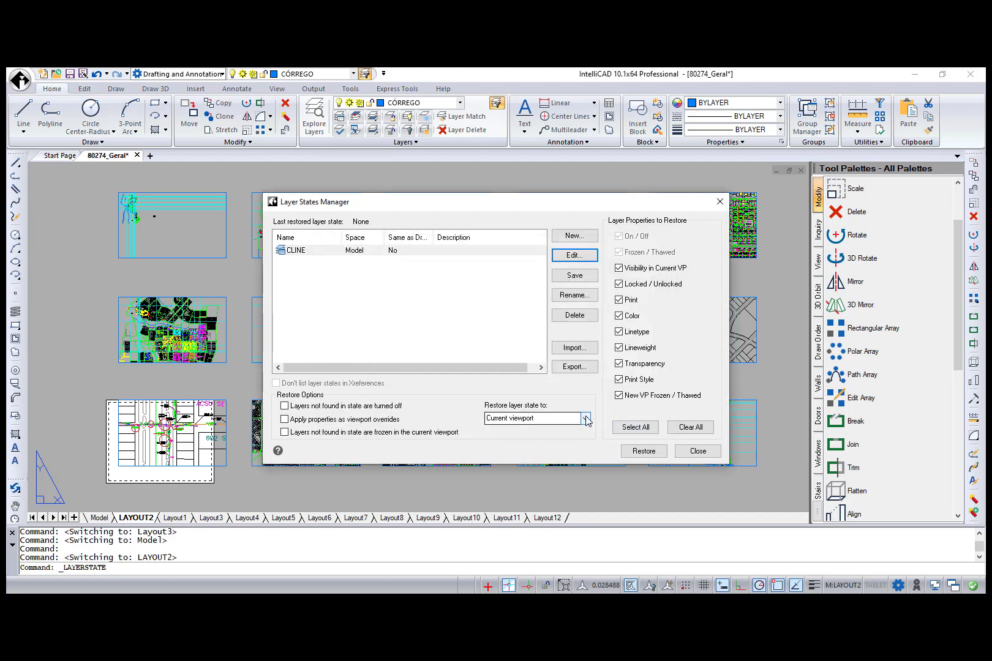
Step: Restore CLINE to all layouts and viewports, then check Layout1, Layout3 and model space
left_click(584, 418)
left_click(569, 446)
left_click(644, 451)
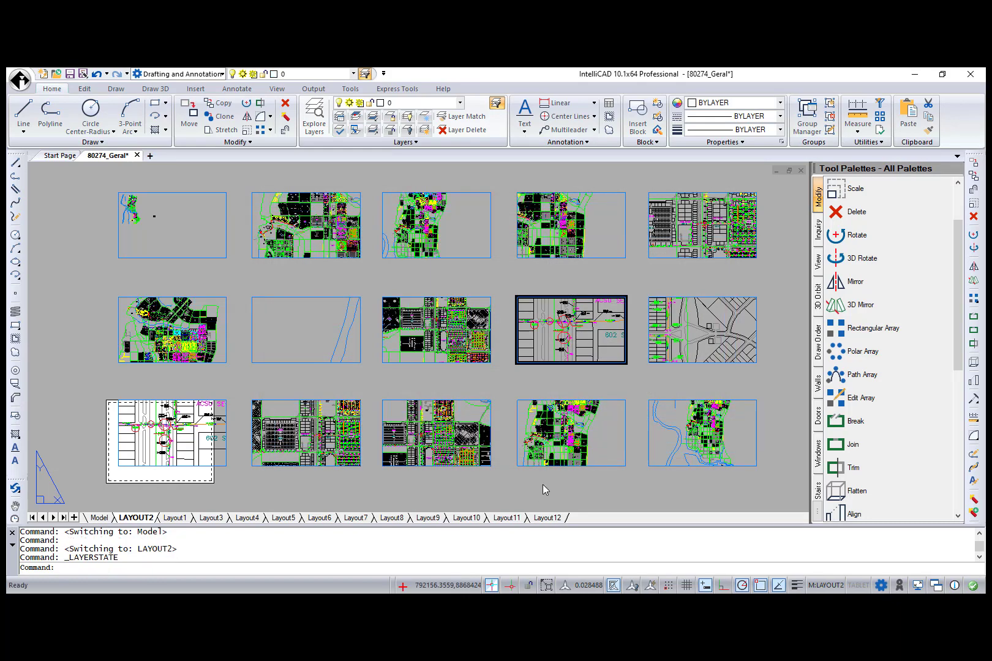
left_click(176, 518)
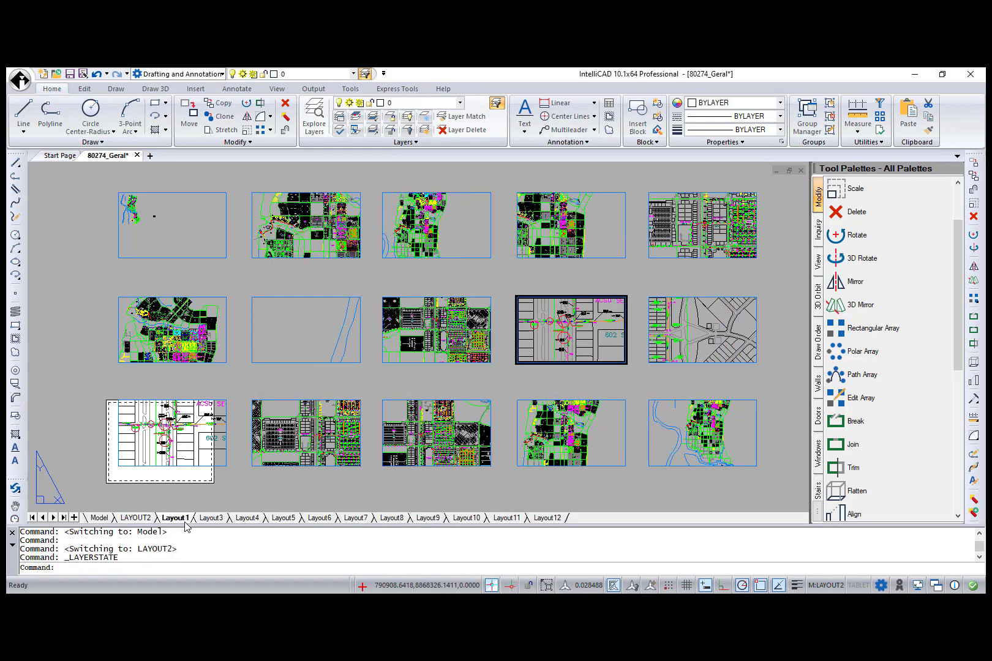
left_click(219, 519)
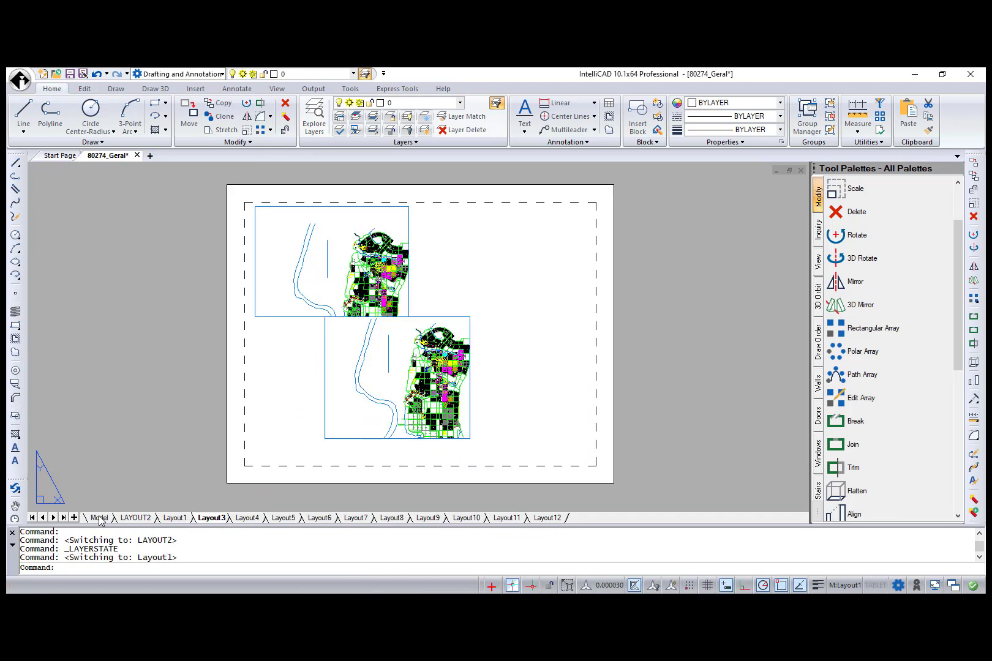
left_click(99, 518)
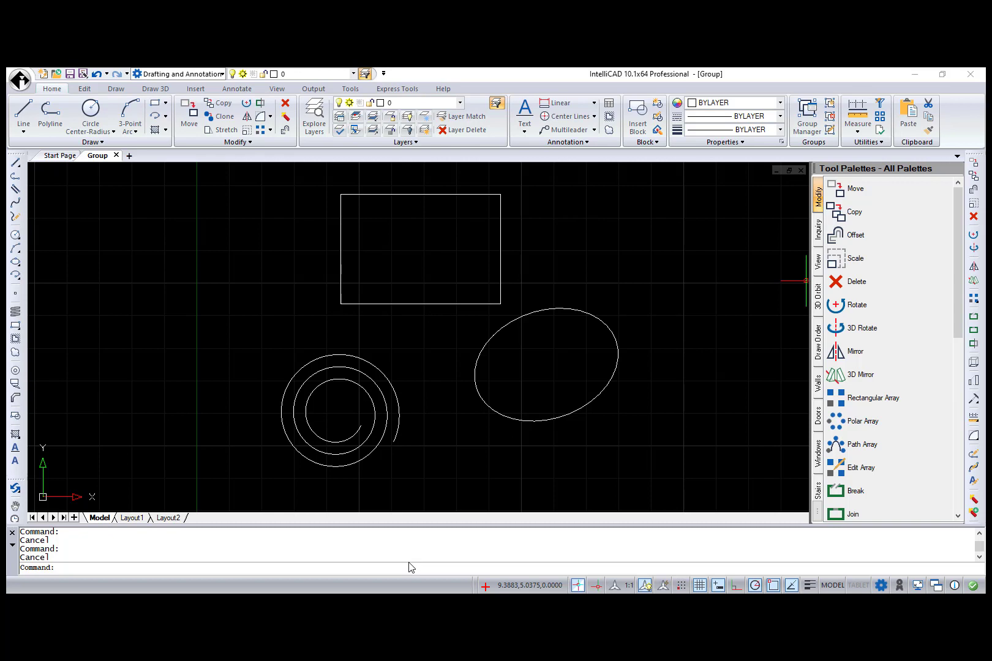
Step: Confirm the Group Manager lists no groups for the rectangle, spiral and ellipse
left_click(806, 114)
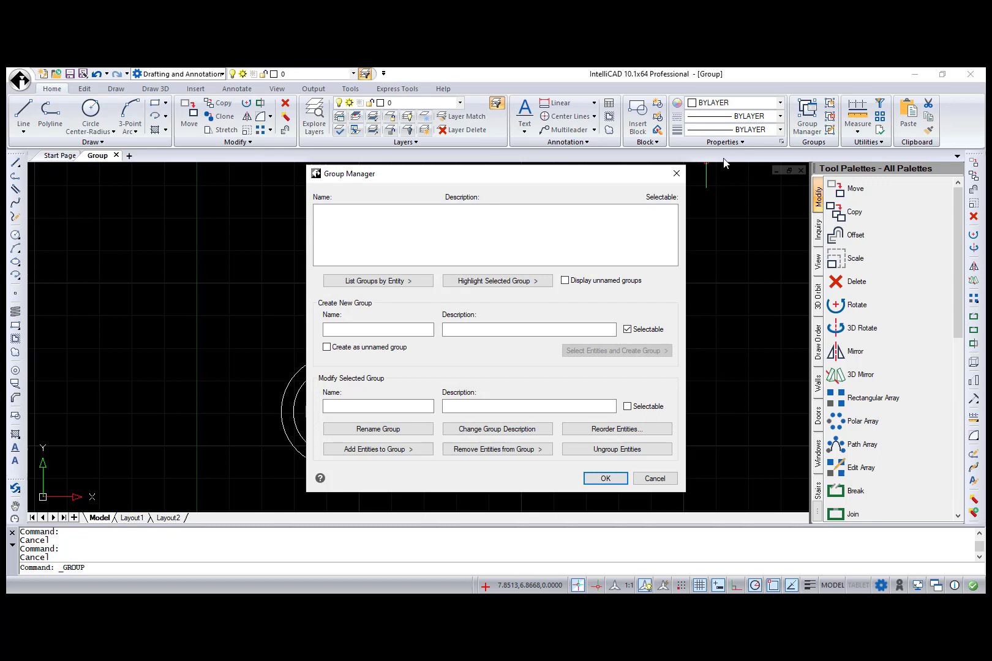
left_click(676, 174)
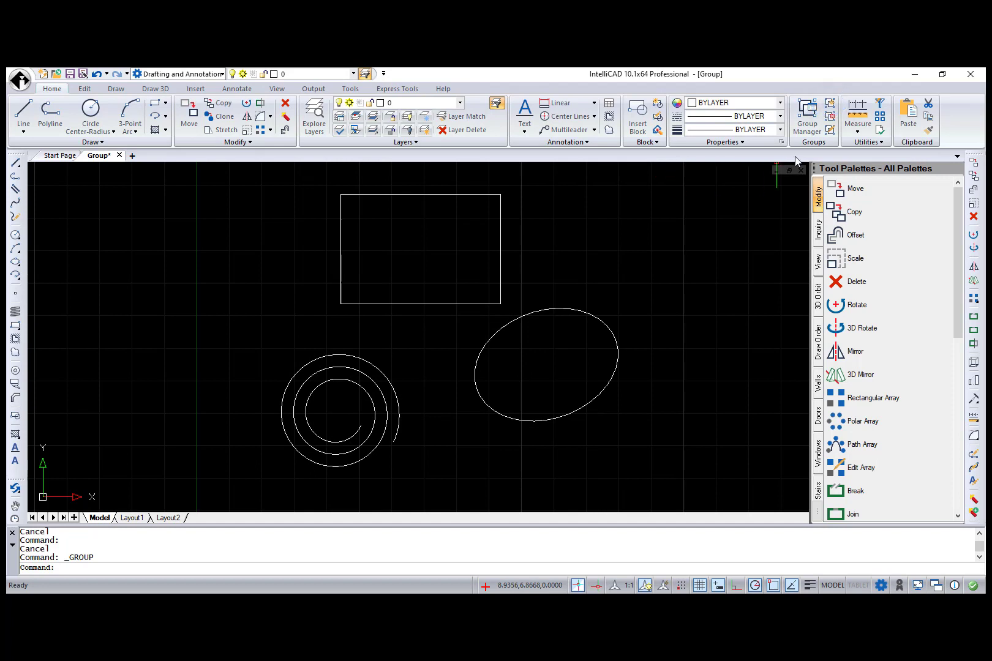
Step: Quick-group the rectangle, spiral and ellipse with a selection window and verify the group
left_click(831, 112)
left_click(234, 185)
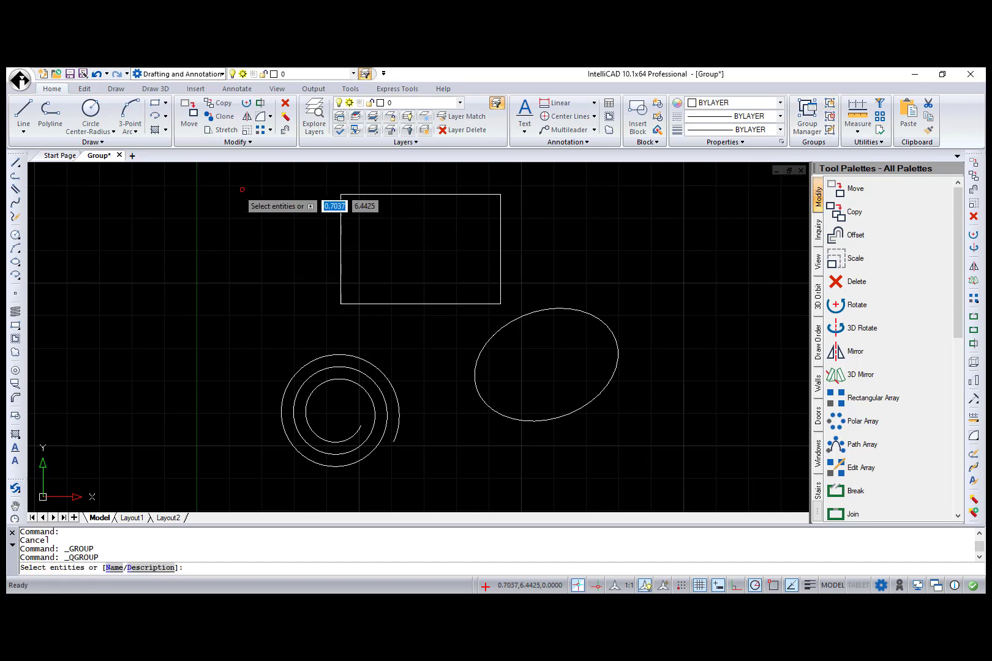
left_click(662, 523)
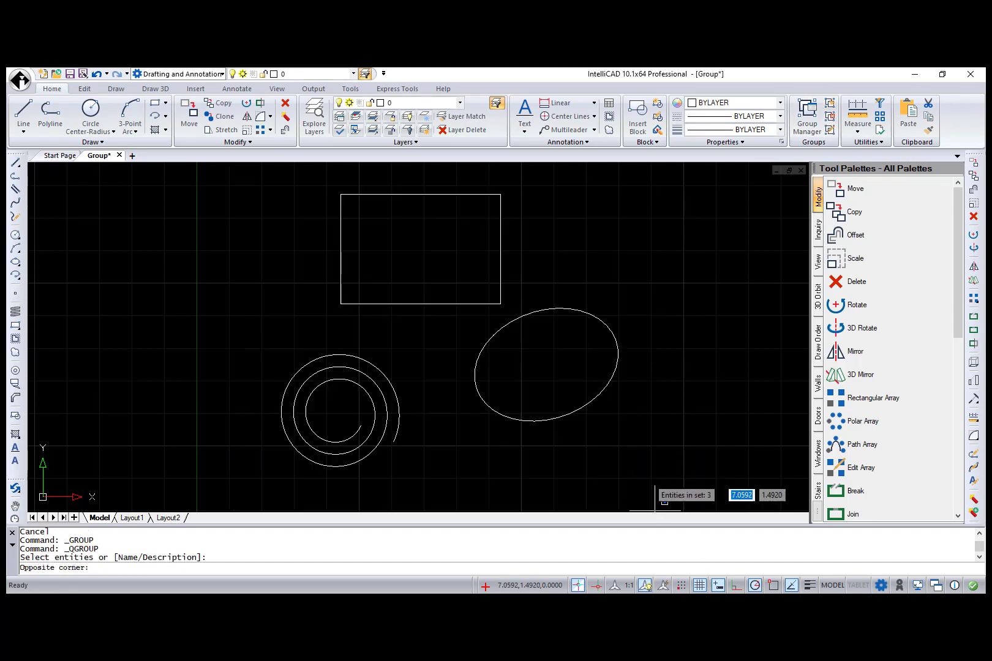
key("Return")
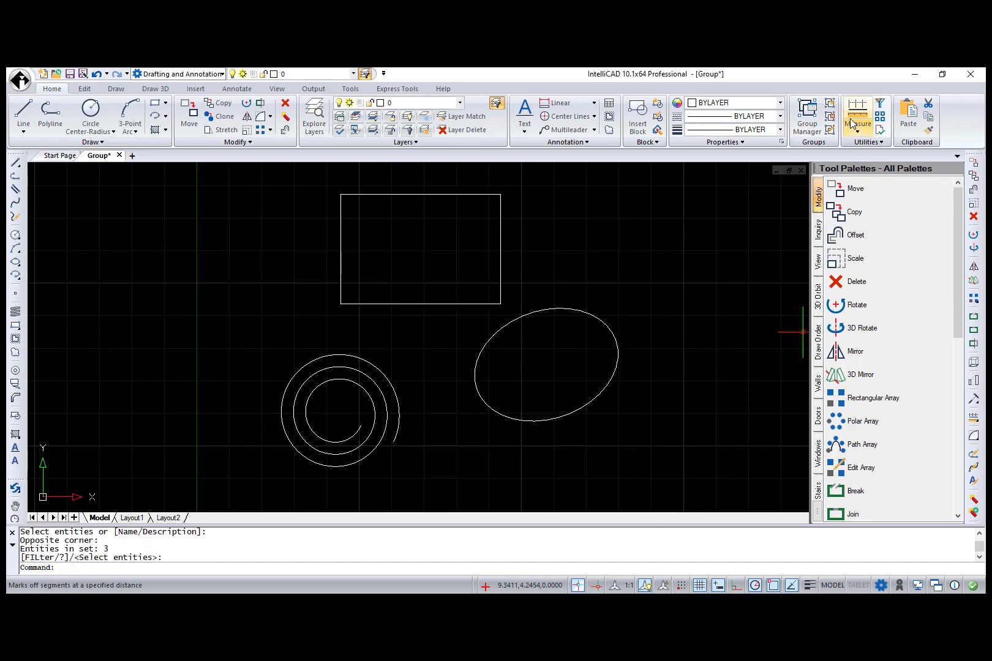
left_click(501, 287)
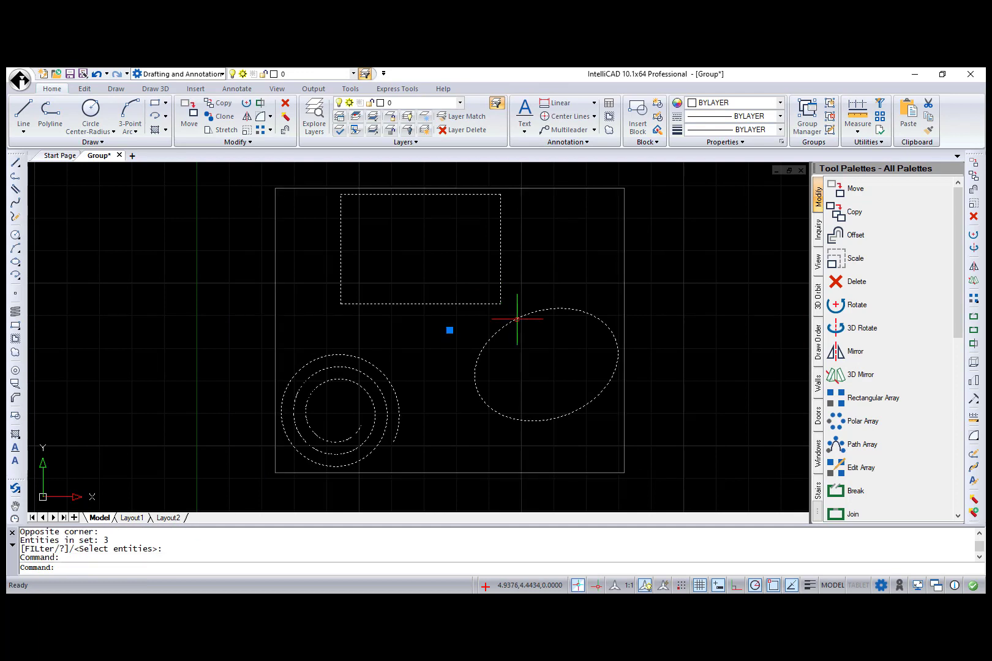
key("Escape")
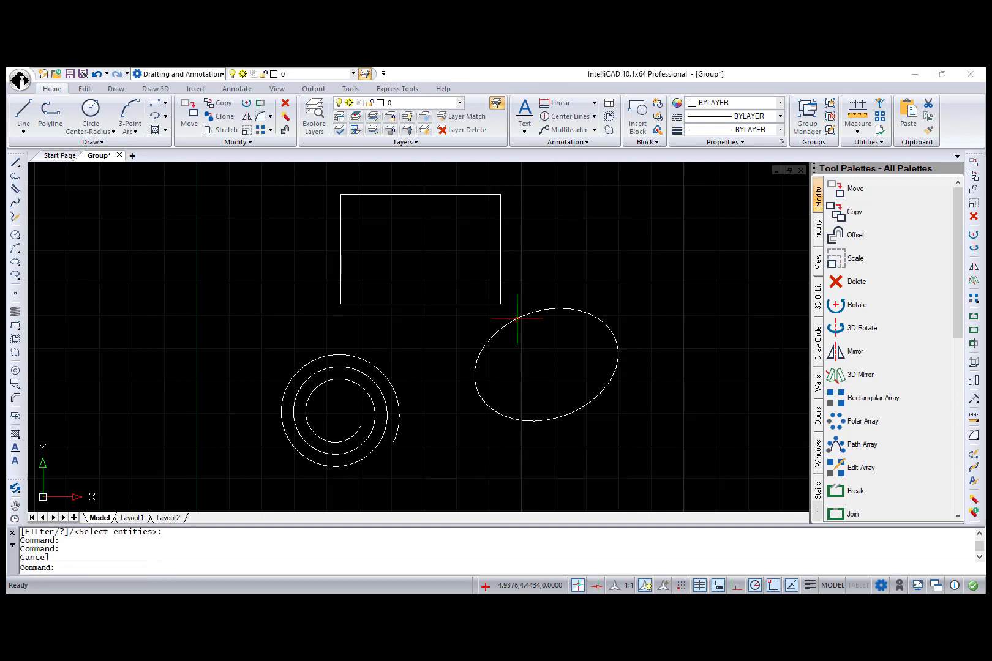
Step: Set group grips to Advanced grips in DSETTINGS
type("DSETTINGS")
key("Return")
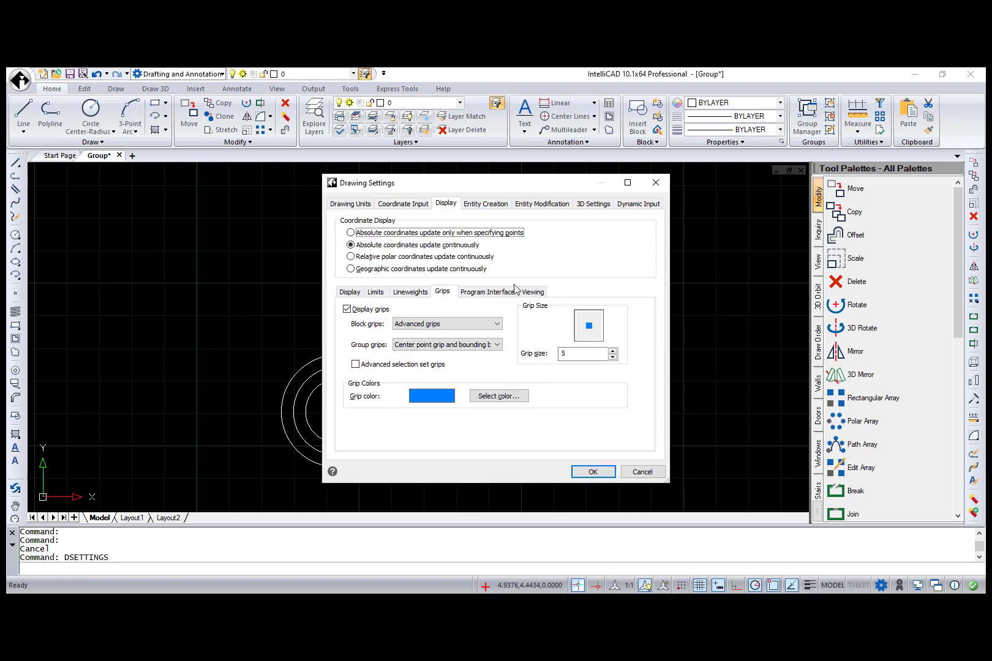
left_click(498, 345)
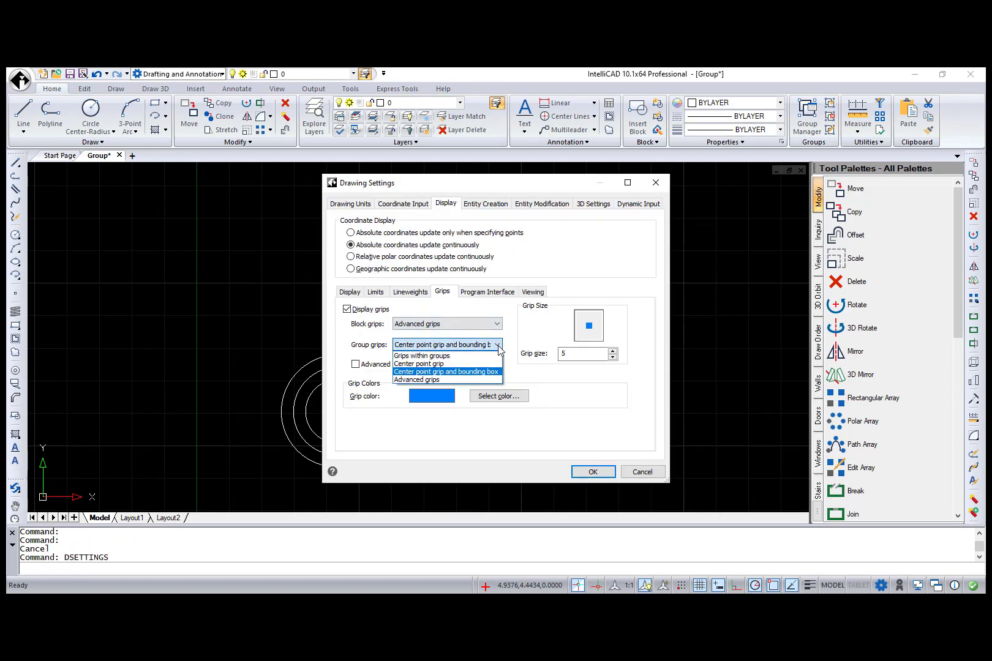
left_click(469, 384)
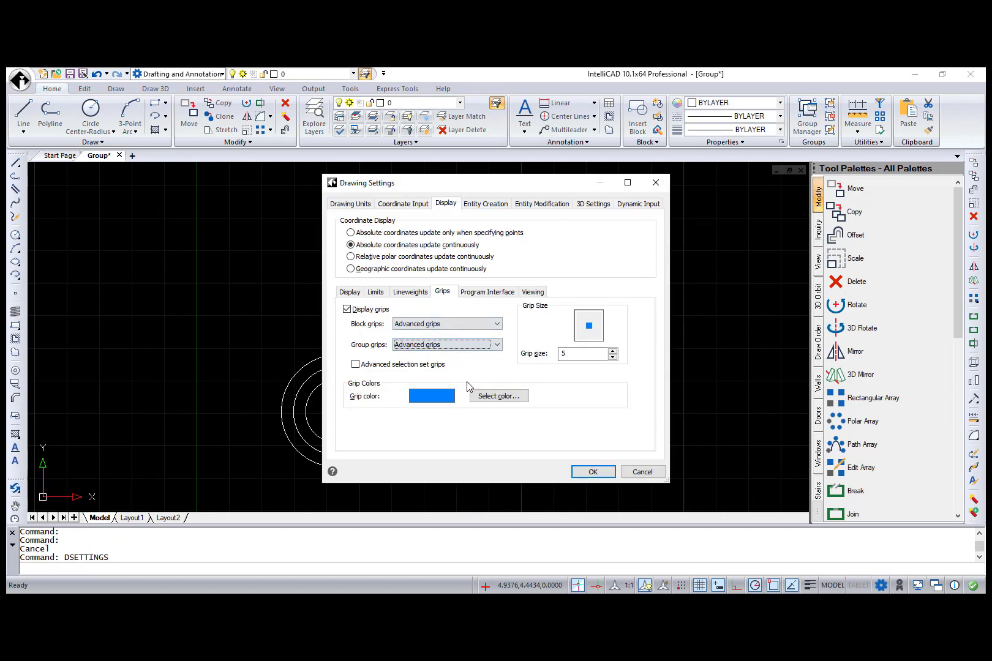
left_click(580, 471)
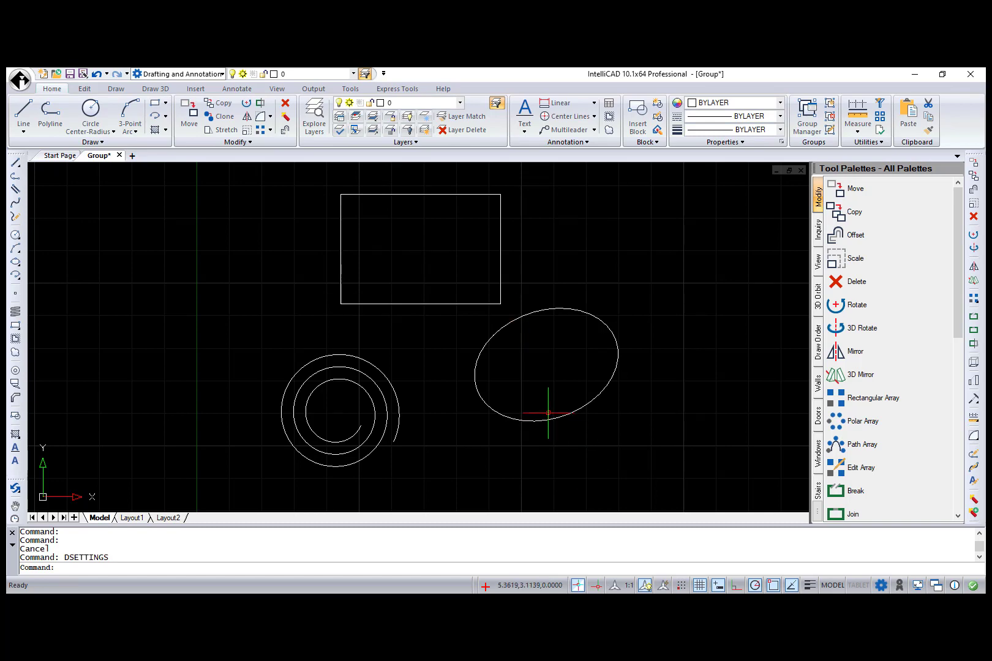
Step: Move the group right, rotate it about 35 degrees and scale it down with grips
left_click(484, 304)
left_click(450, 466)
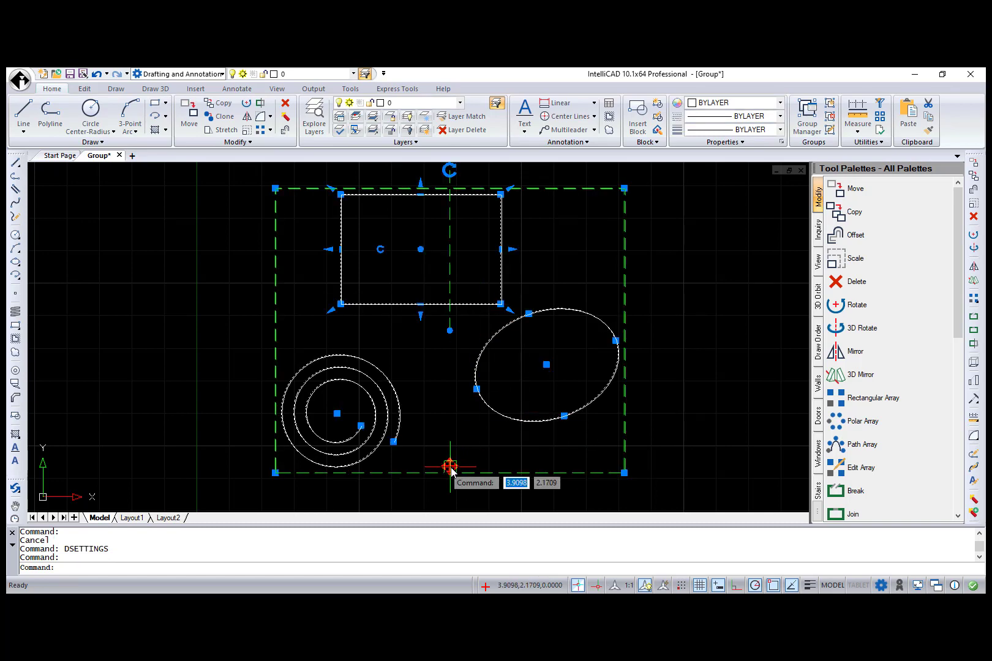
left_click(513, 468)
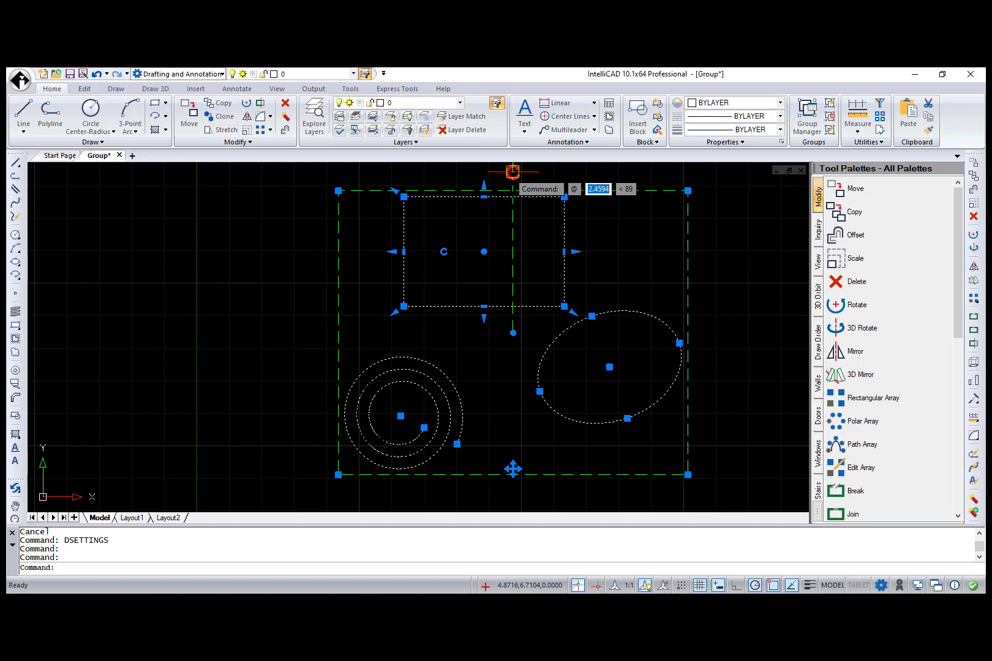
left_click_drag(514, 174, 597, 202)
left_click(737, 315)
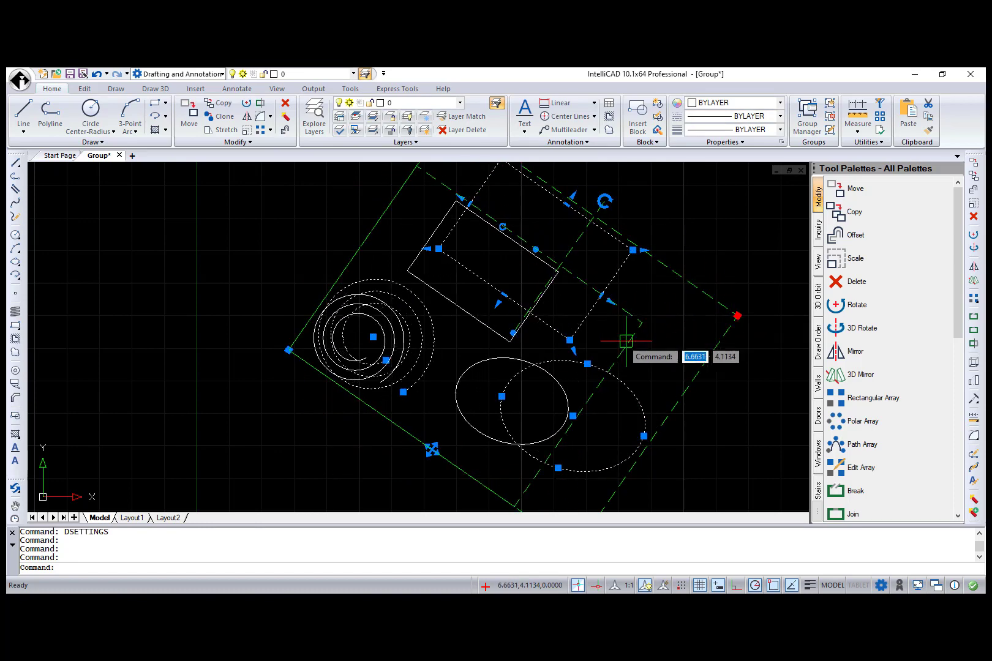
left_click(617, 324)
Step: Stretch the spiral's centre grip and a rectangle edge grip, then reopen the Group Manager
left_click(352, 340)
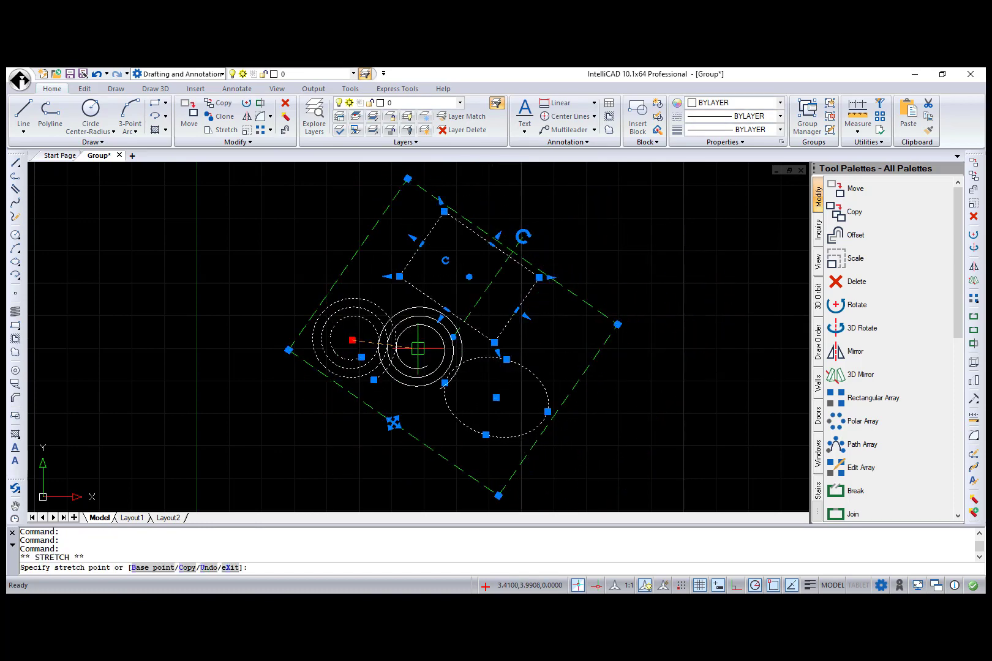
left_click(418, 348)
left_click(494, 342)
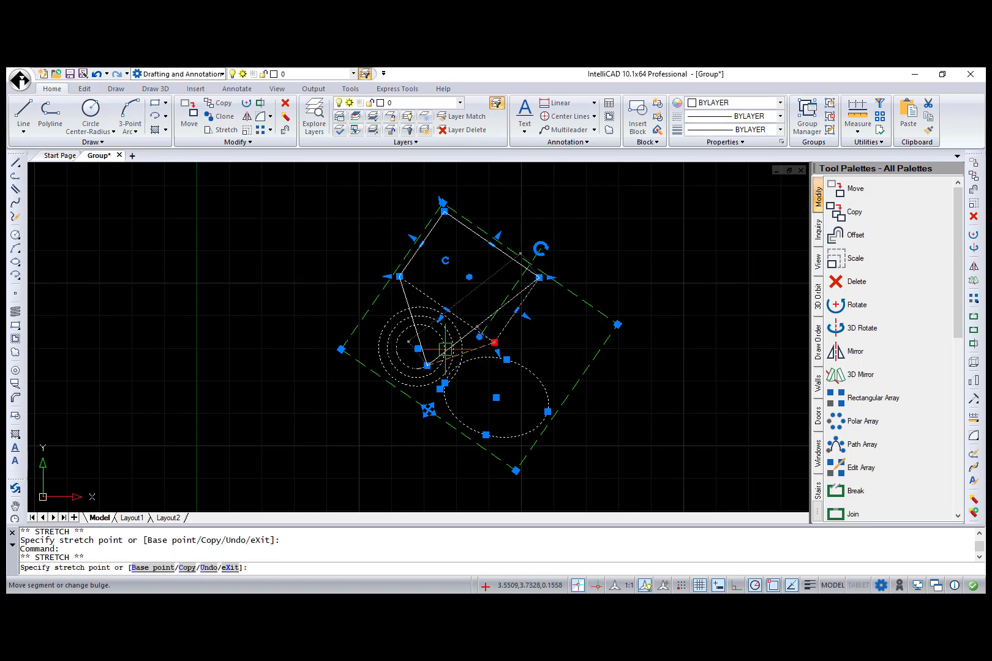
left_click(449, 350)
left_click(808, 122)
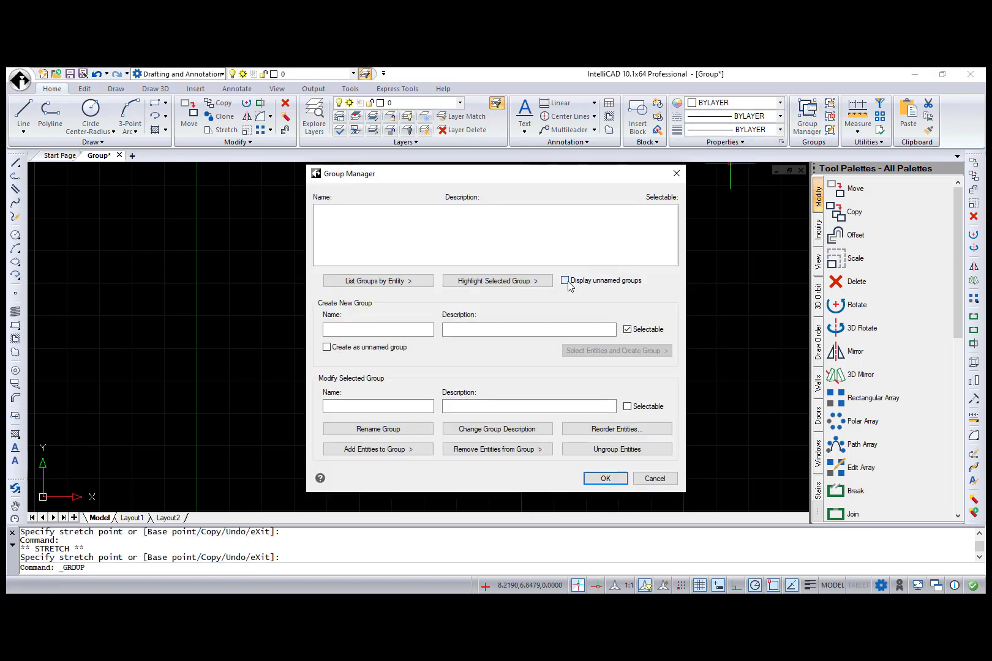
Step: Show unnamed groups in the Group Manager, then start and cancel a group edit
left_click(566, 281)
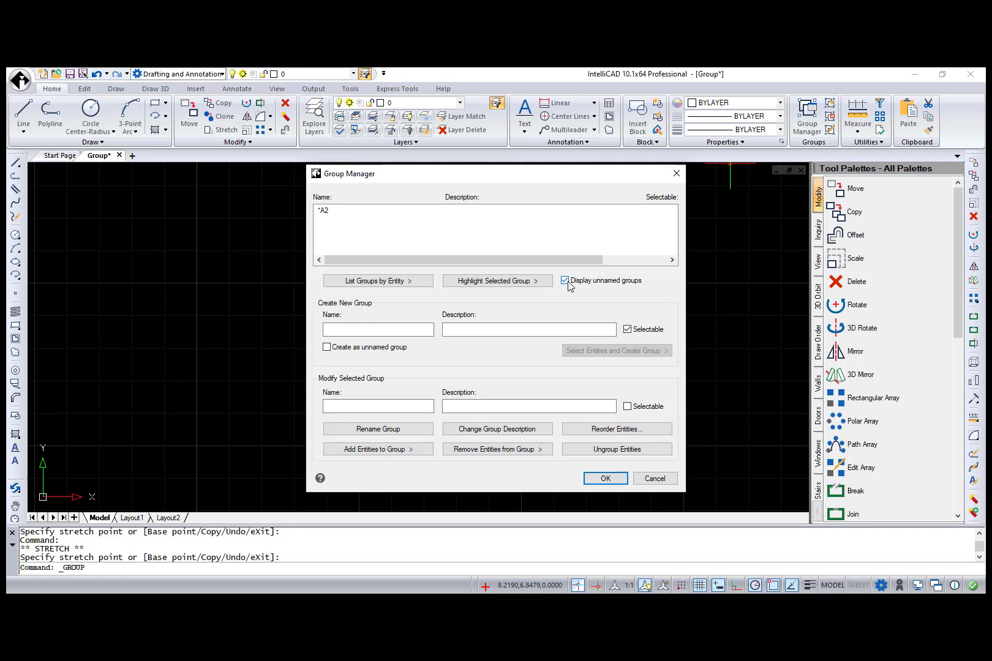
left_click(604, 478)
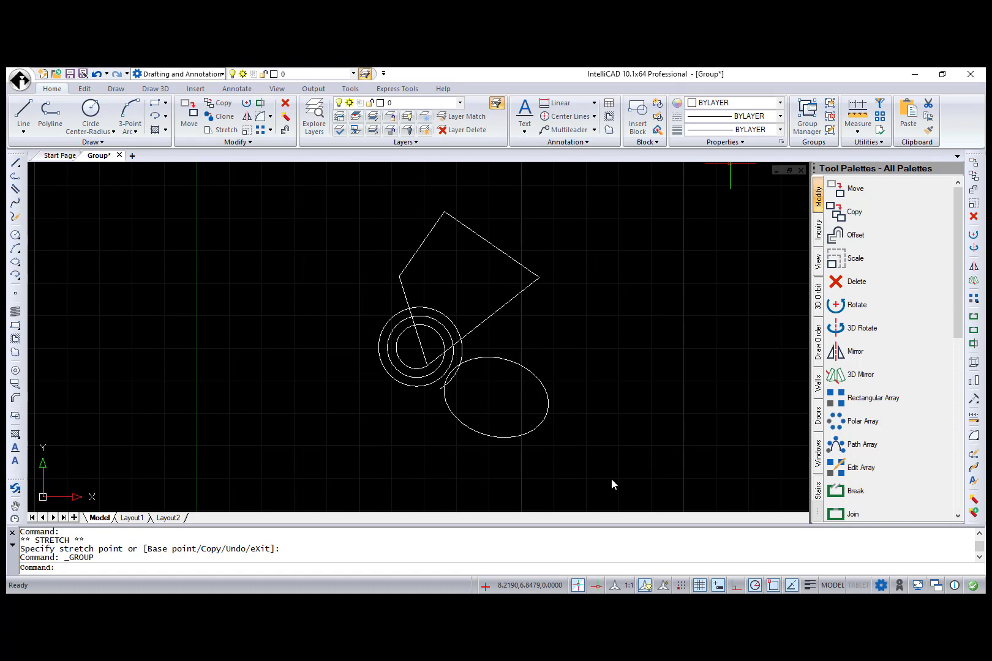
left_click(831, 129)
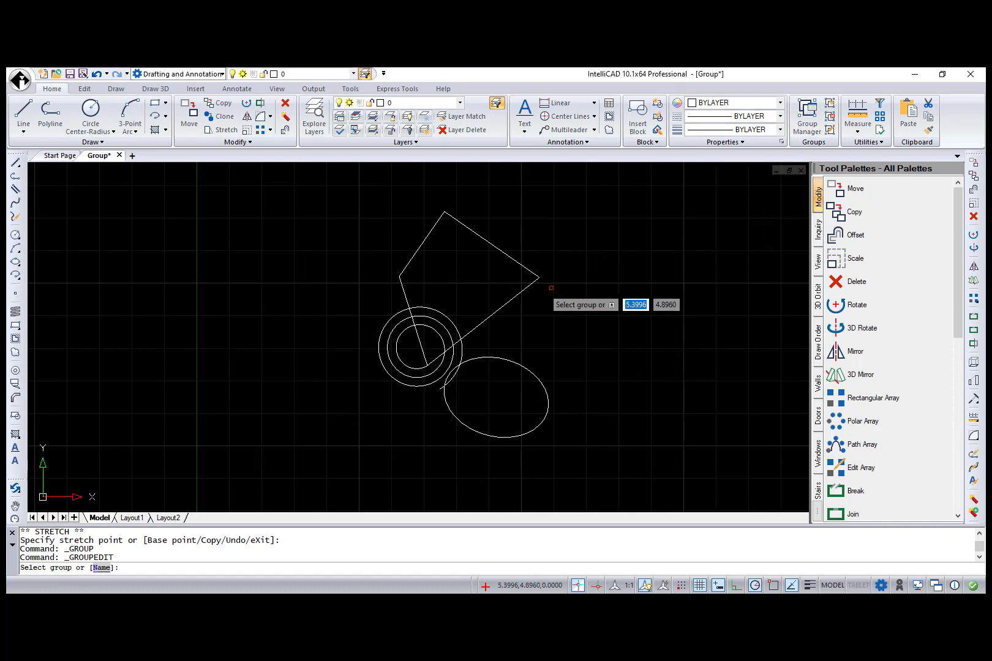
left_click(504, 306)
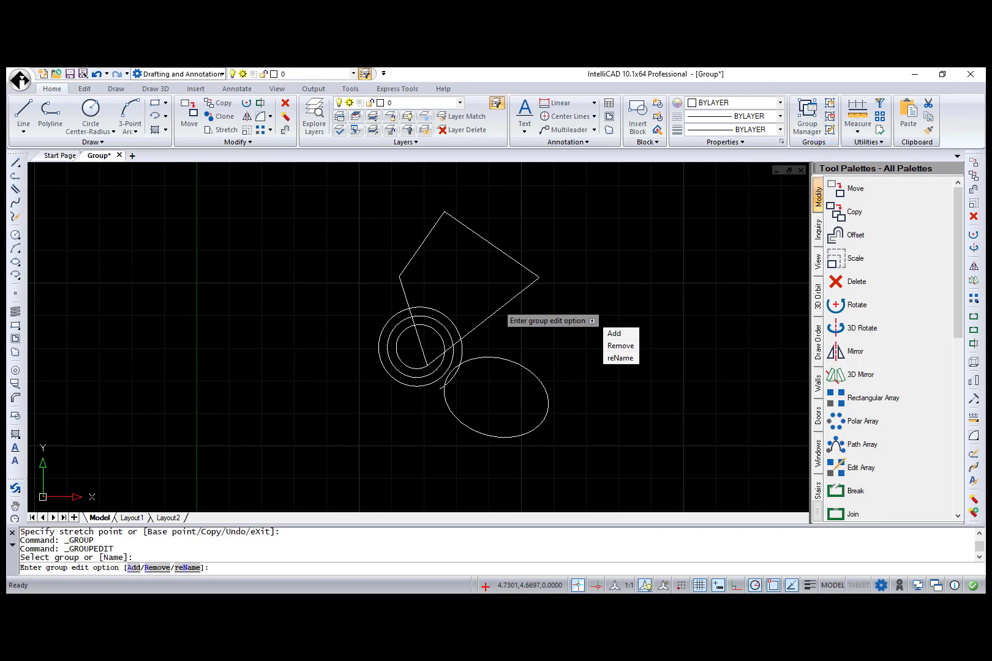
key("Escape")
Step: Window-select the whole group and open its right-click editing menu
left_click(464, 333)
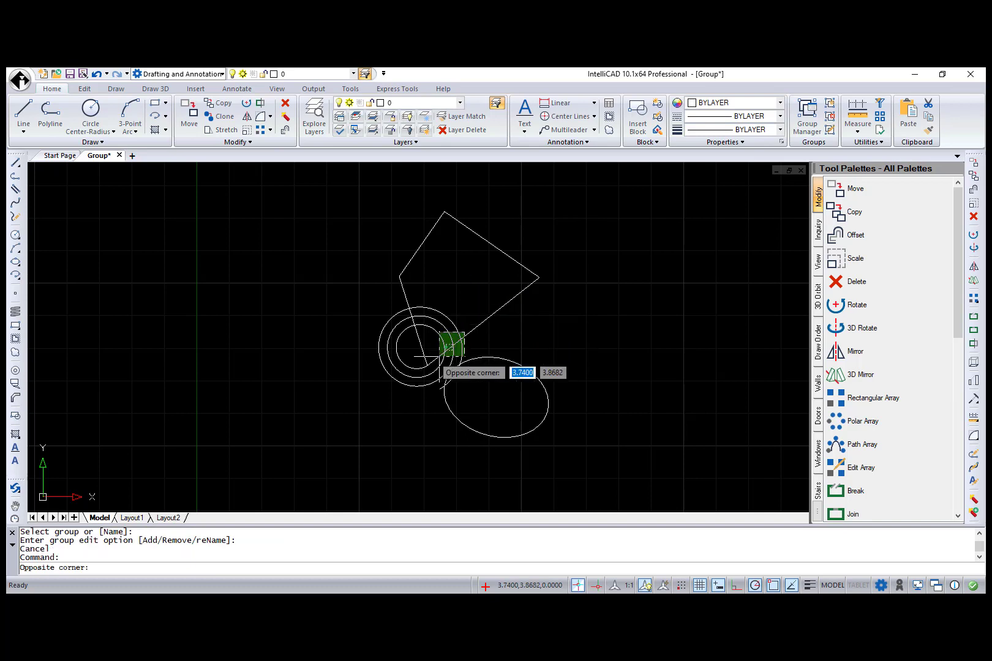
left_click(439, 356)
right_click(440, 356)
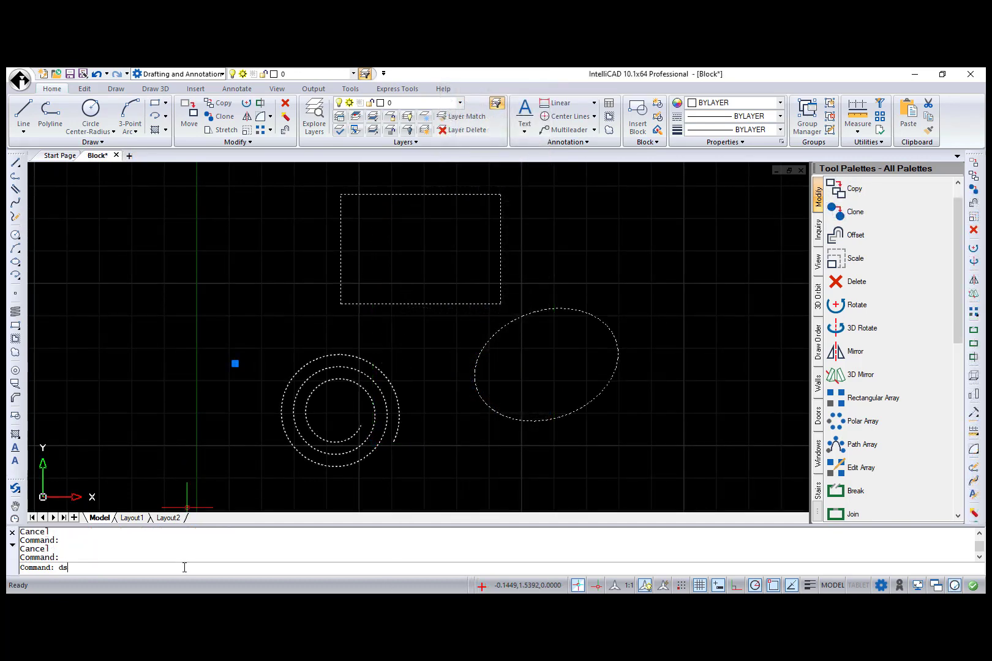
Step: Set Block grips to Advanced grips in the drawing settings
key("Return")
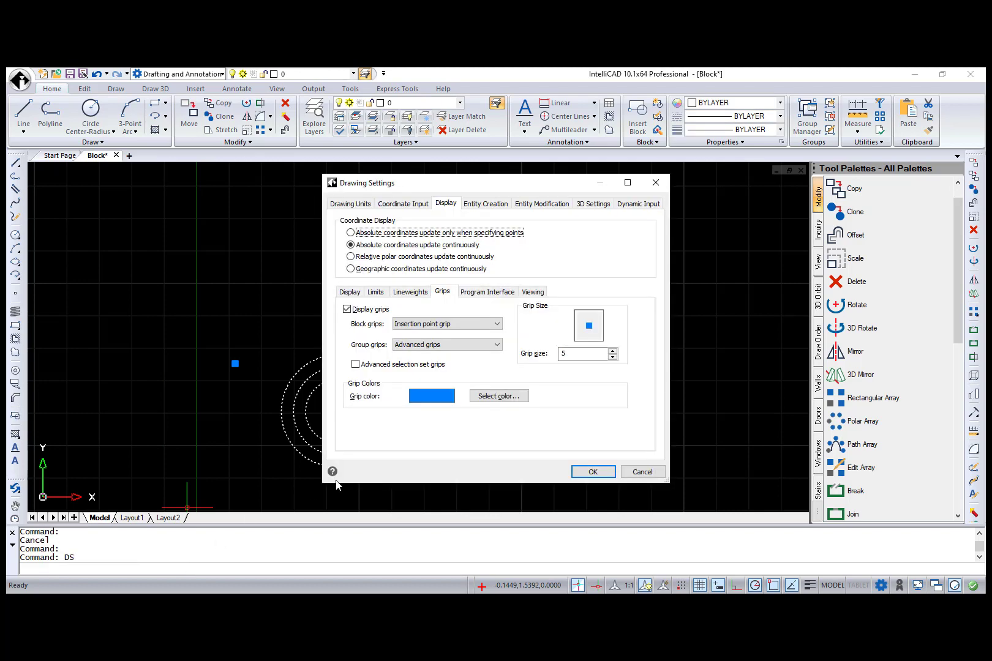
left_click(497, 325)
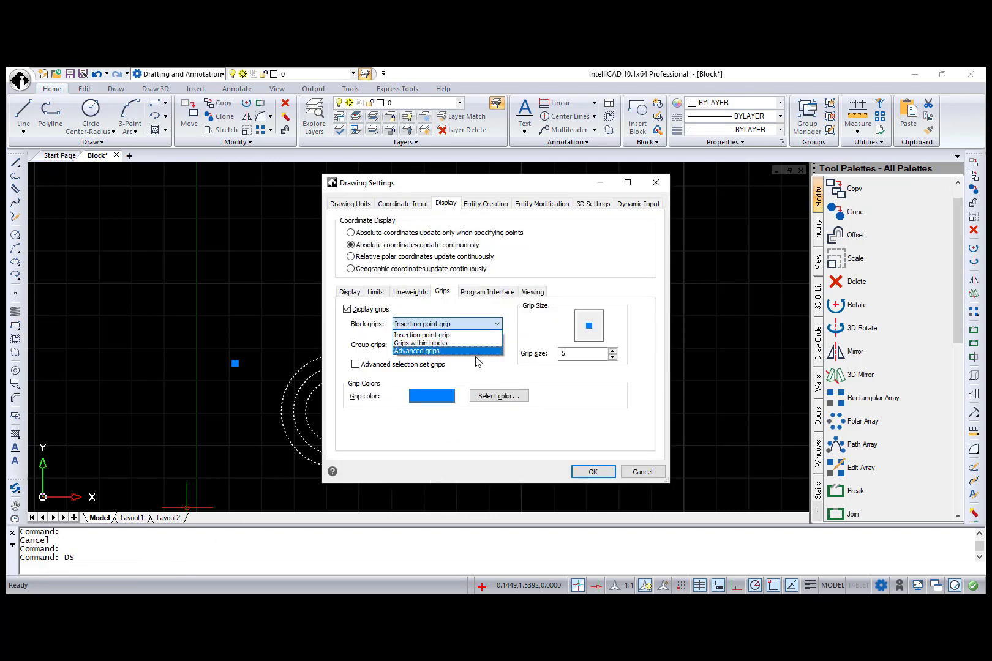
left_click(476, 352)
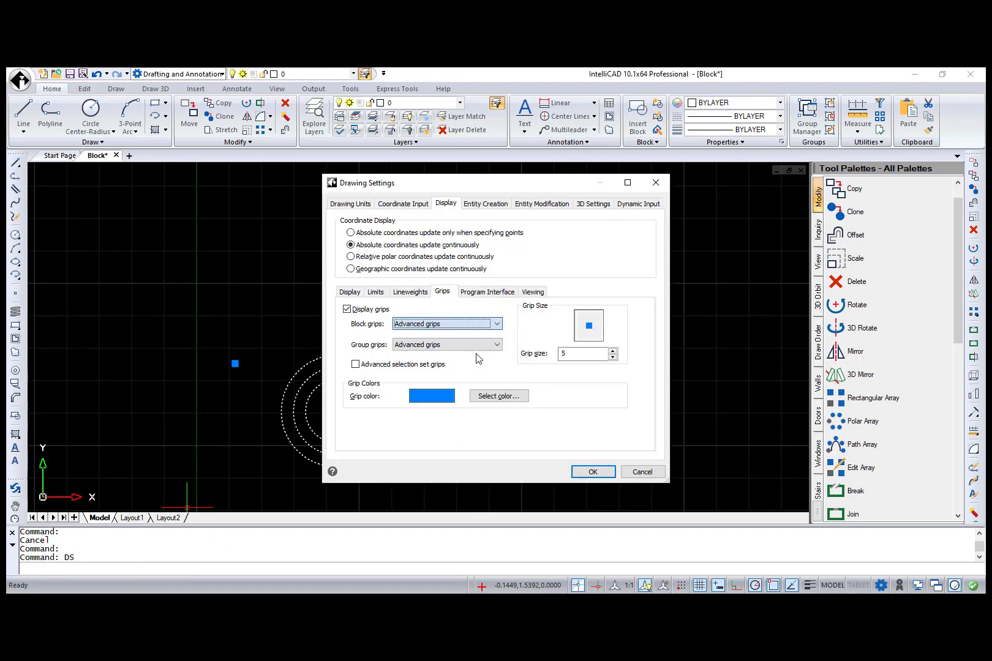
left_click(587, 471)
Step: Move the block left, rotate it about -22° and narrow it from the right using grips
left_click_drag(401, 432, 394, 414)
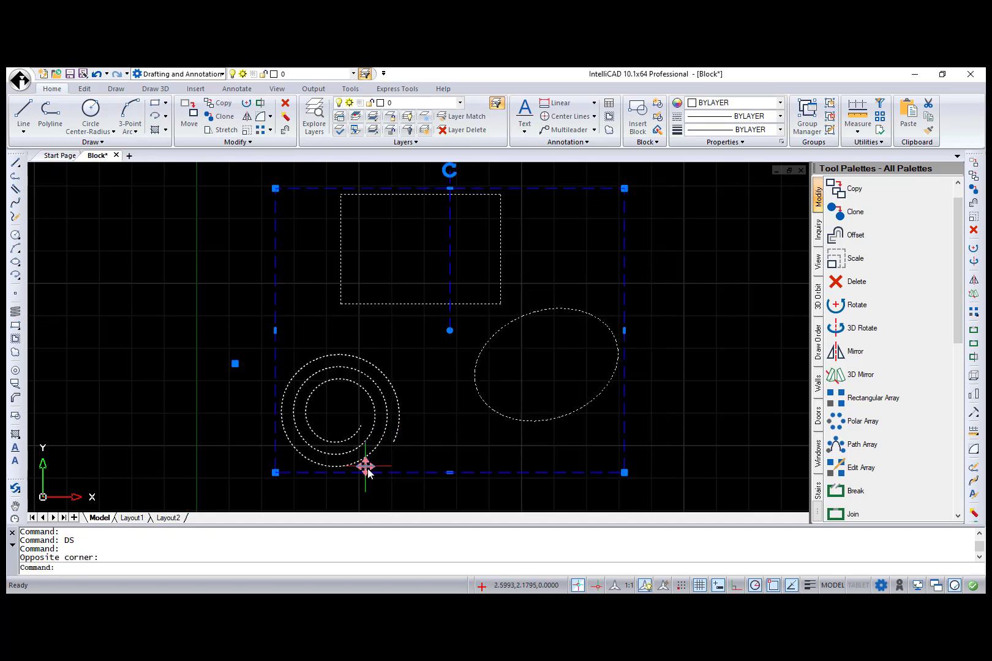
left_click_drag(366, 467, 295, 476)
left_click(378, 179)
left_click(422, 236)
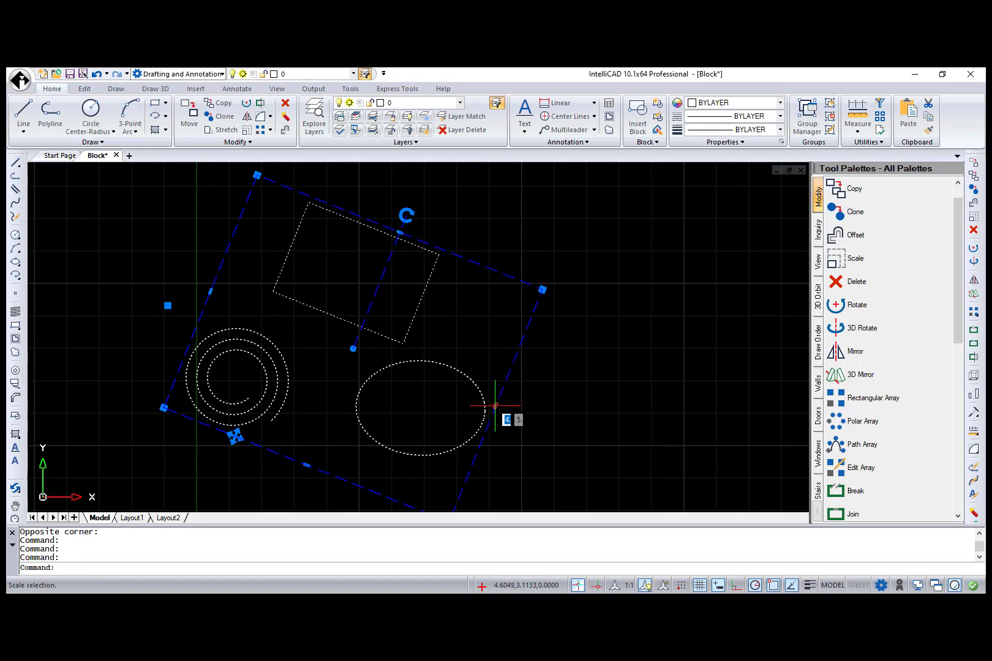
left_click_drag(494, 405, 408, 369)
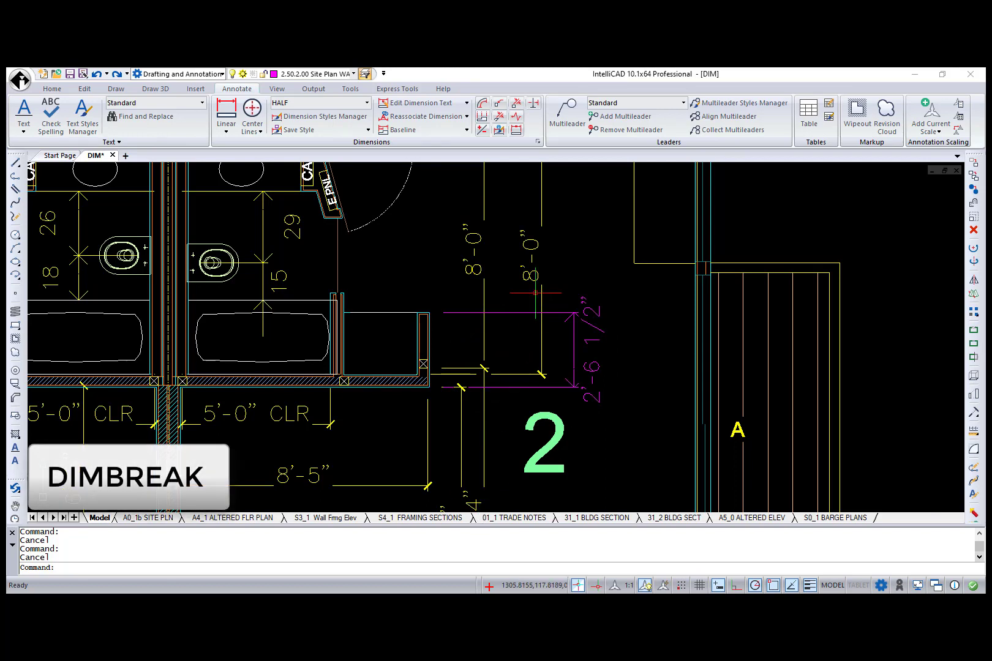
Step: Add automatic dimension breaks to the magenta dimension
left_click(537, 105)
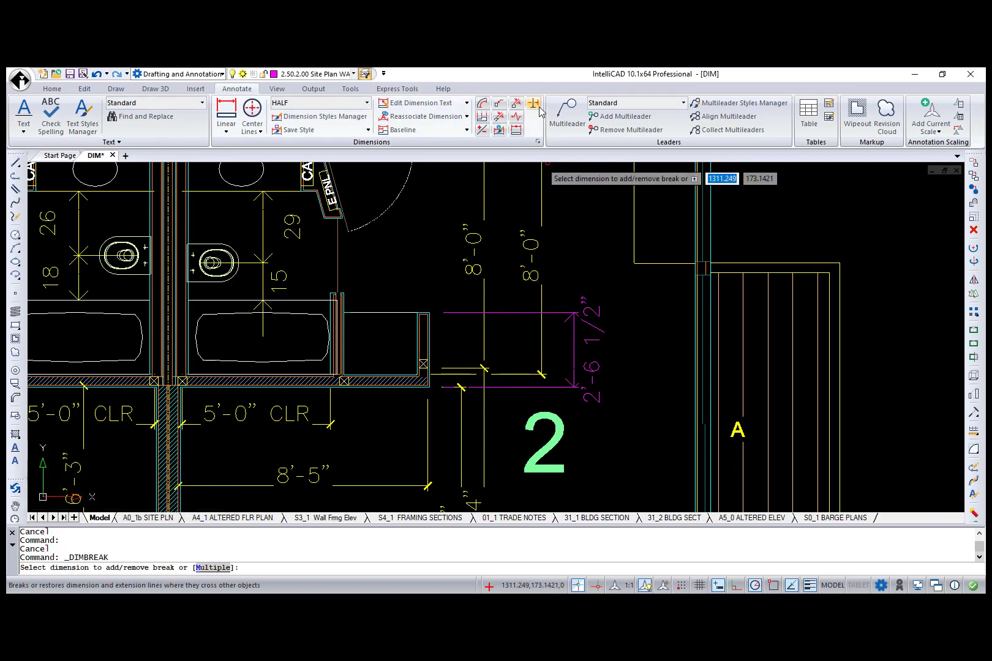
left_click(491, 387)
key("Return")
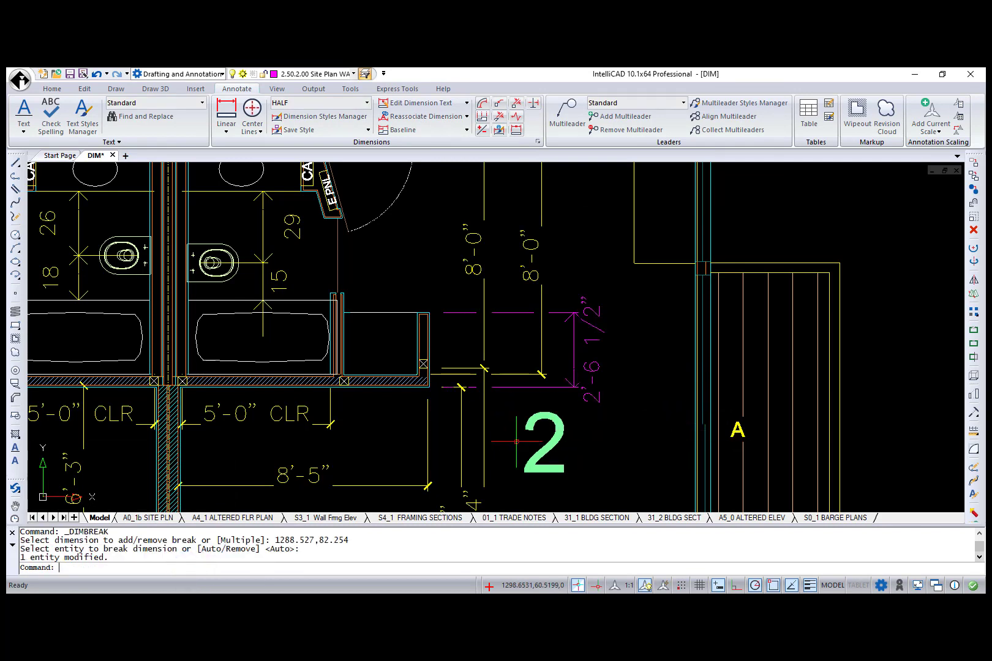
Step: Inspect the HALF dimension style's settings and close without changes
left_click(336, 120)
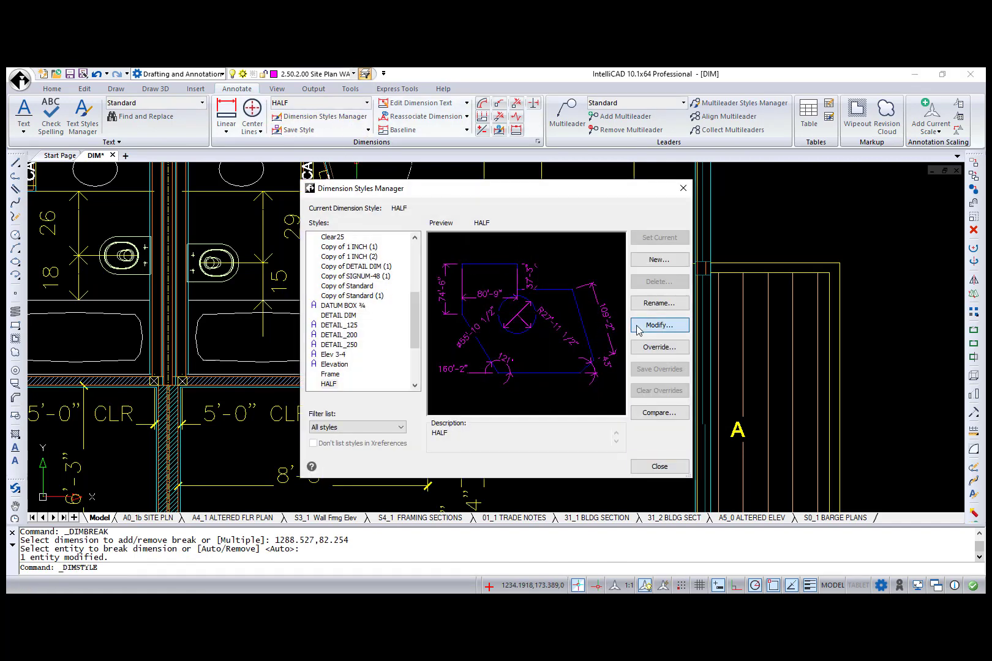
left_click(639, 330)
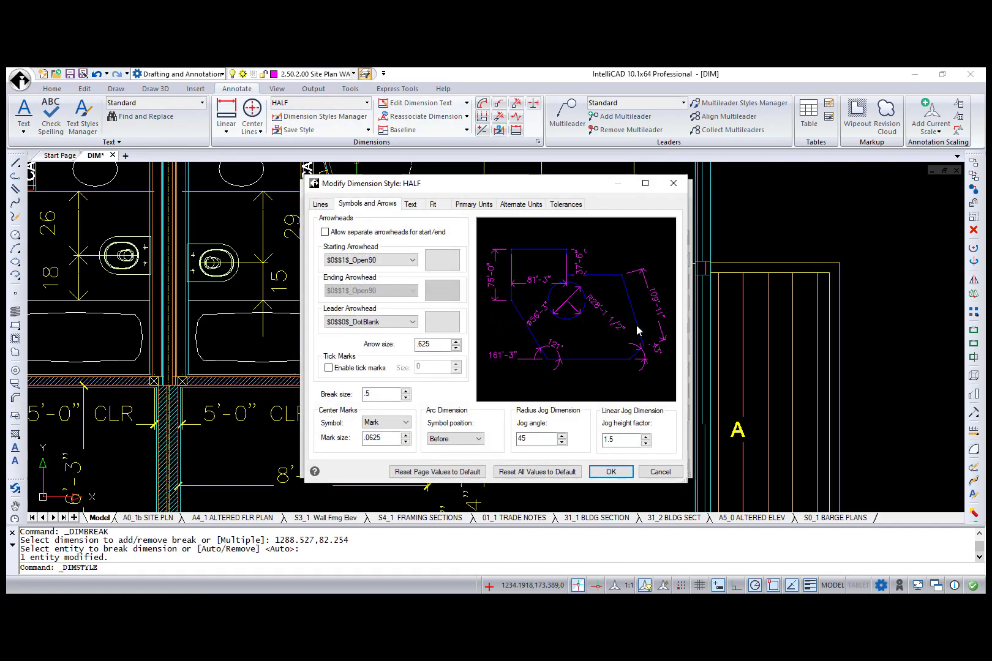
left_click(673, 183)
left_click(687, 190)
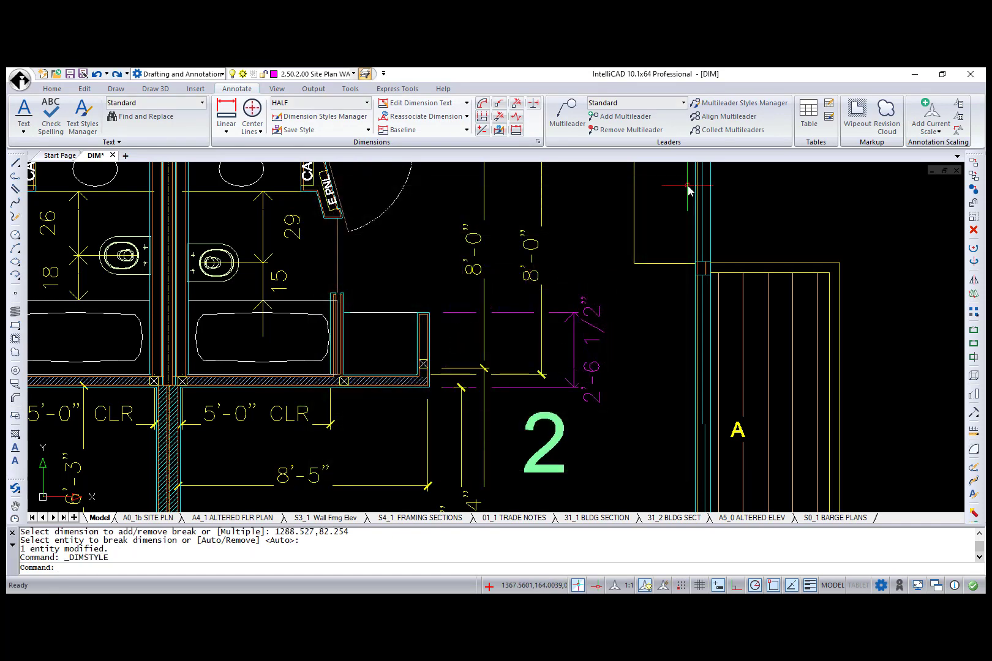
Step: Remove the break from the magenta dimension
left_click(516, 103)
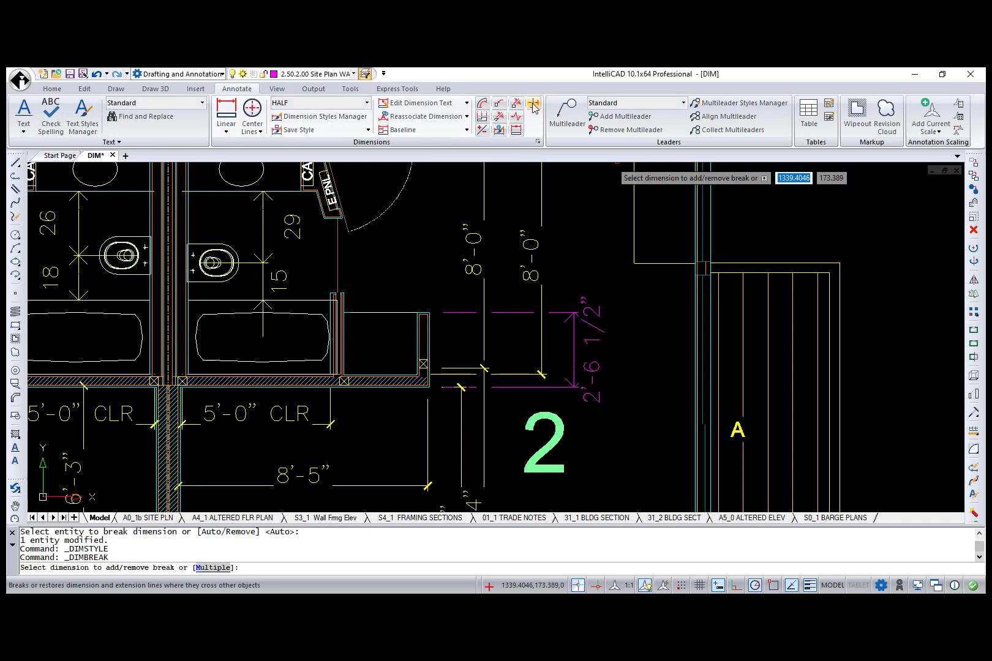
left_click(522, 385)
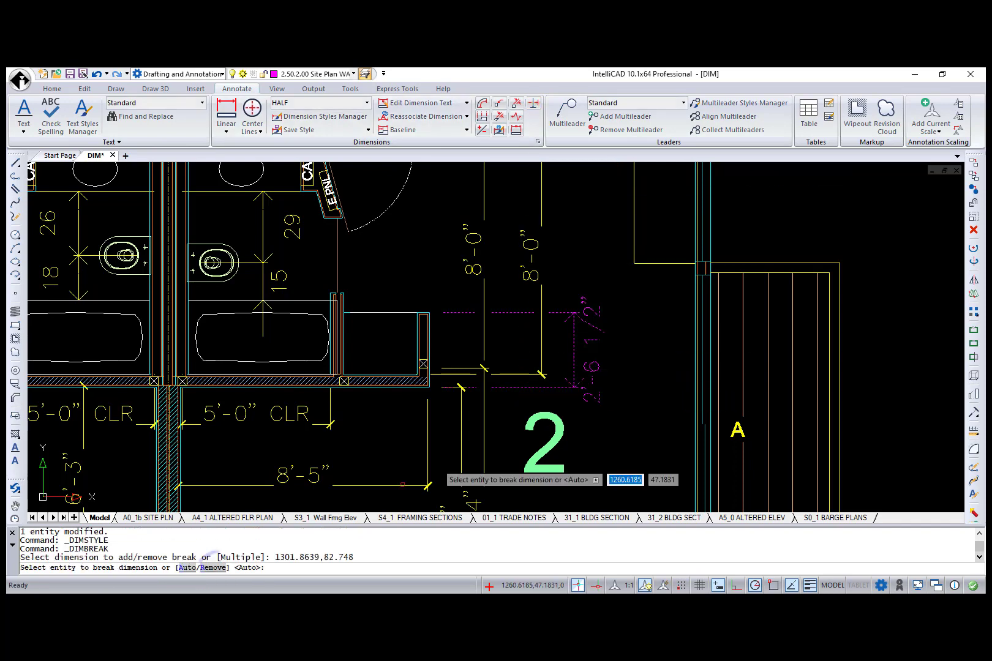
left_click(216, 568)
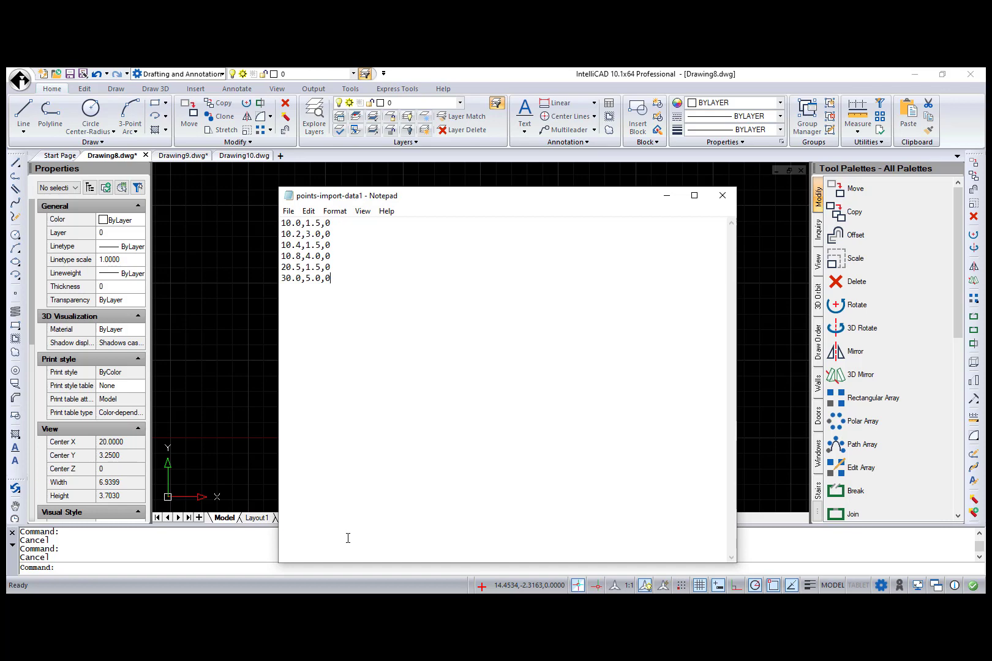
Step: Import points-import-data1 with IMPOINT as a closed polyline through its six points
left_click(250, 575)
type("IMPOINT")
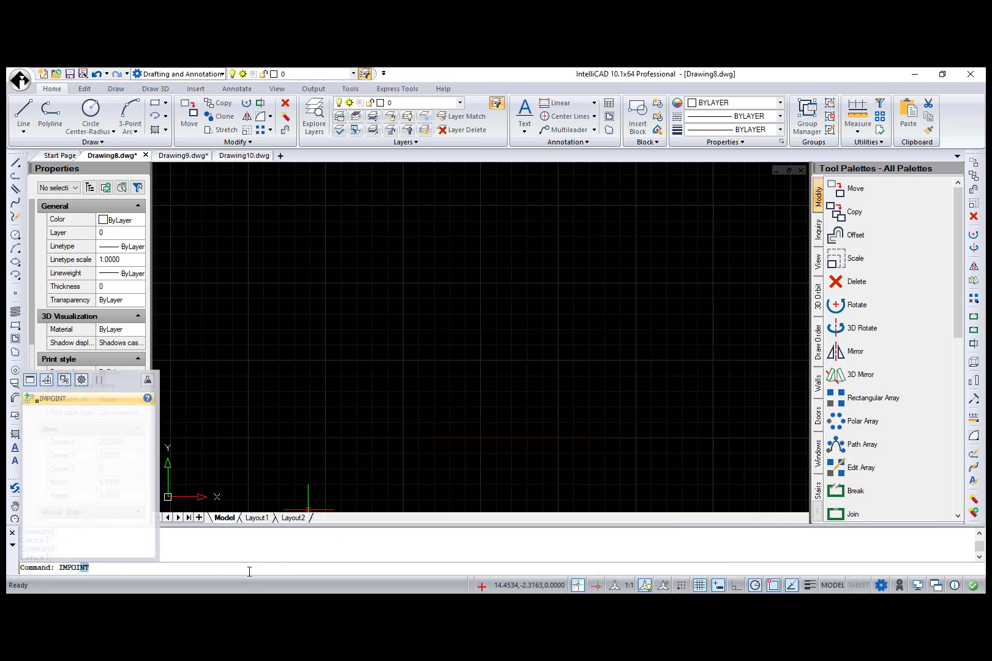
key("Return")
left_click(369, 272)
left_click(698, 430)
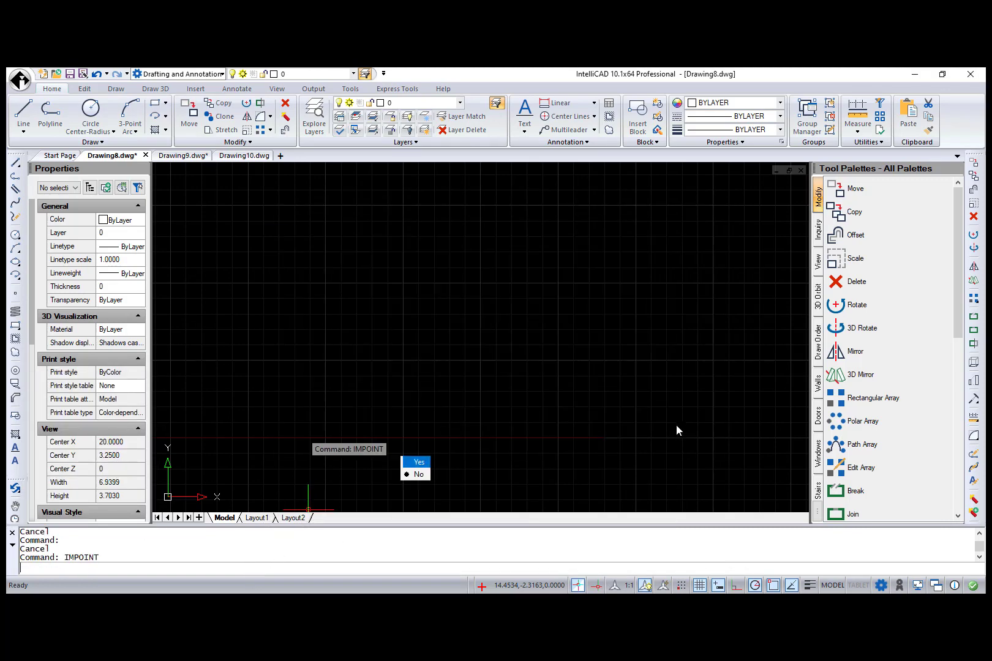
left_click(422, 474)
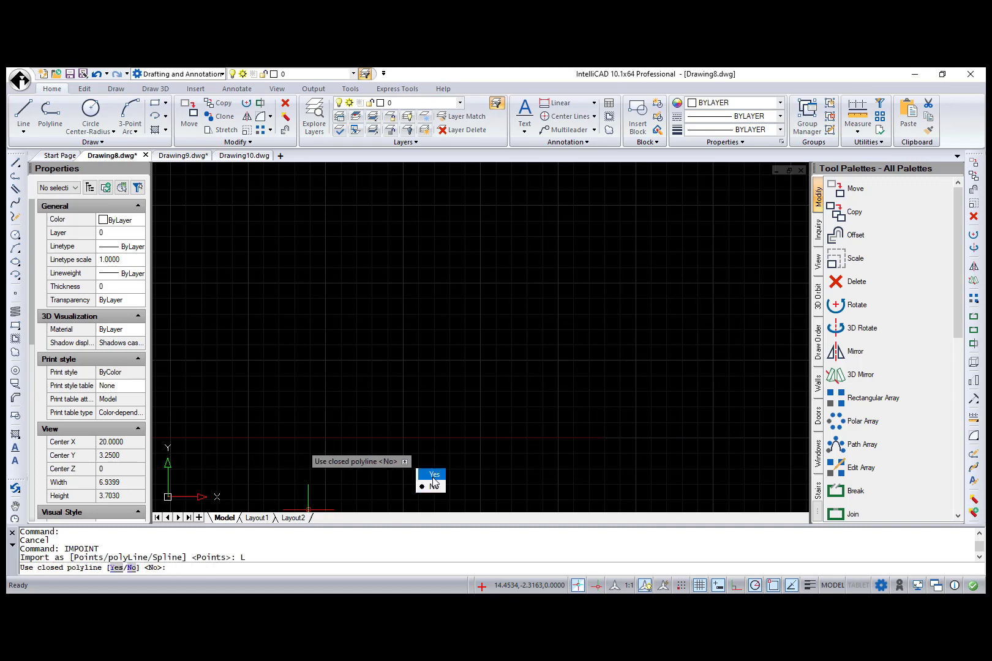
left_click(433, 478)
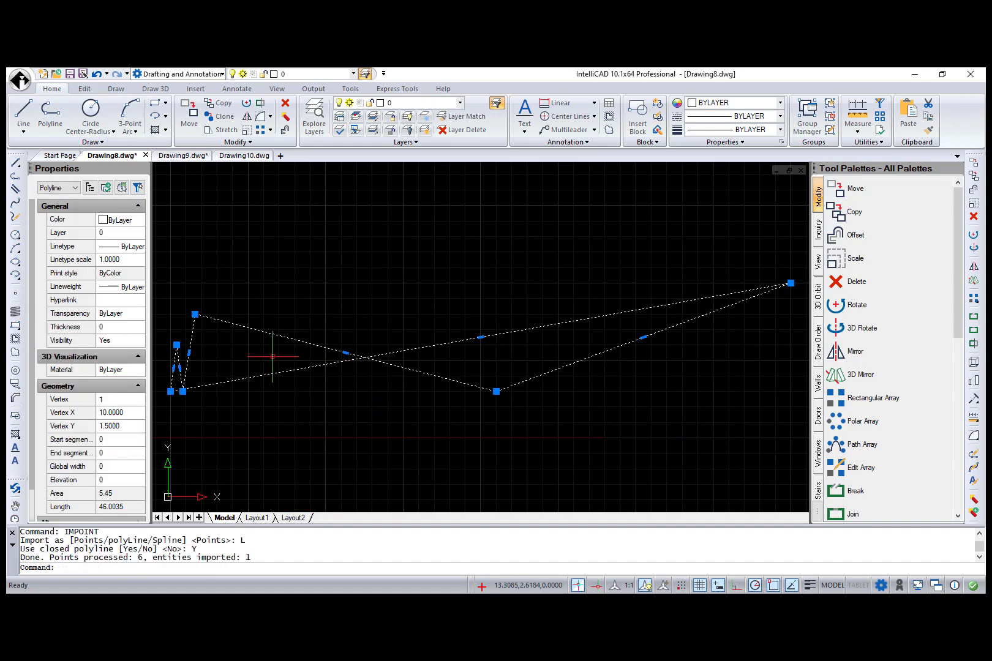
scroll(92, 398, "down", 1)
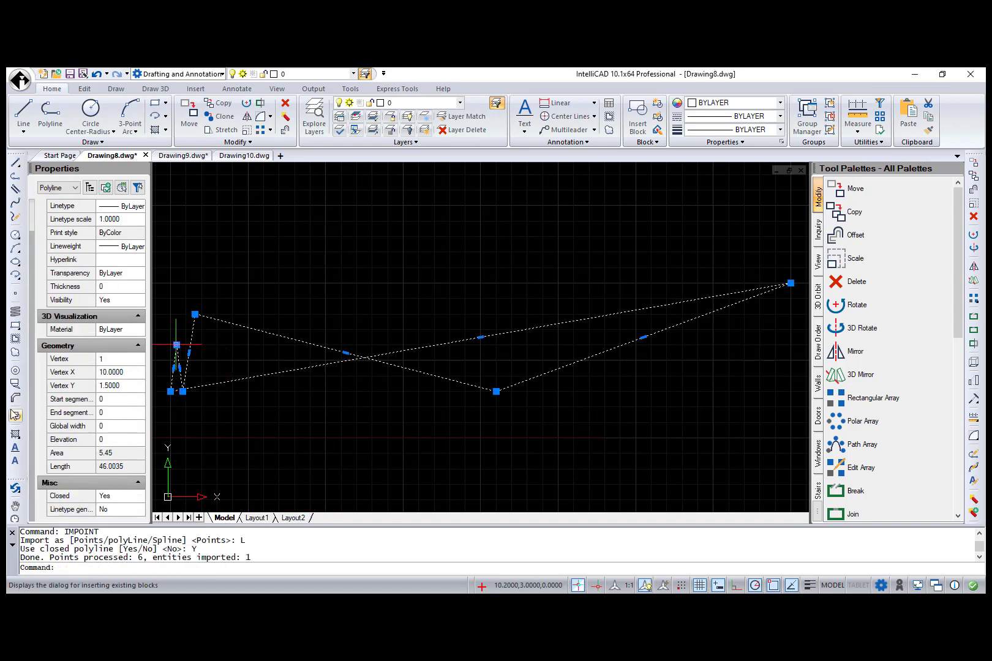
Step: In Drawing9, import points-import-data1 with IMPOINT as separate points
left_click(182, 156)
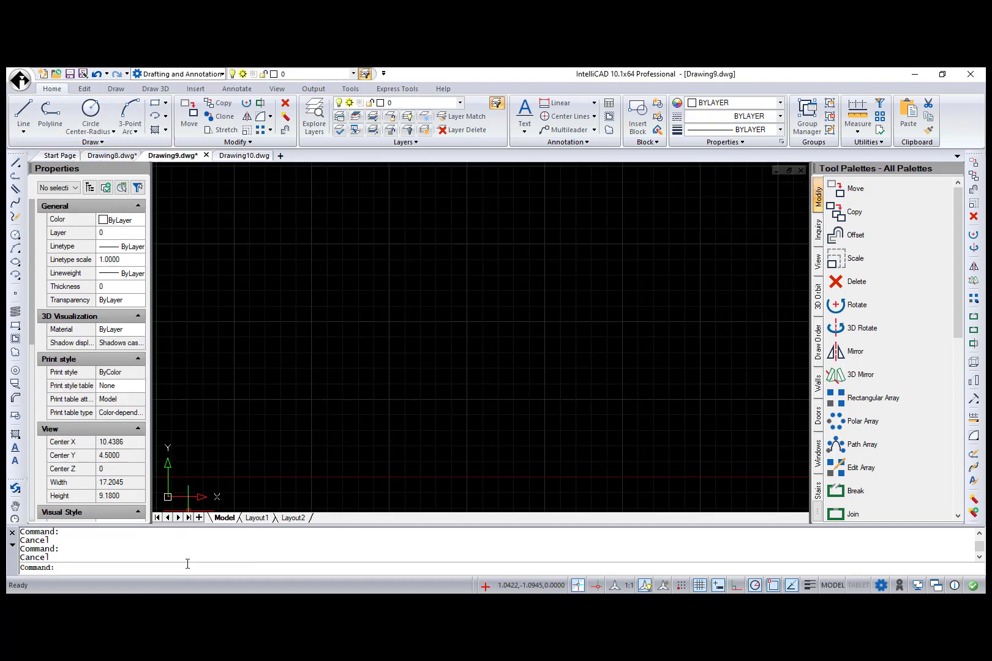
type("IMPOINT")
key("Return")
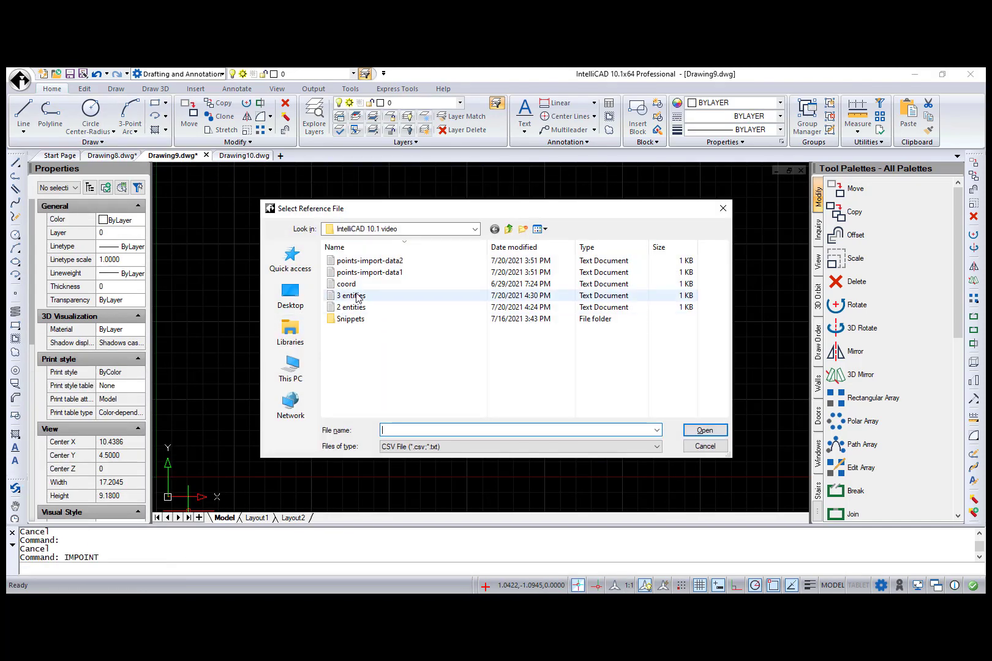
left_click(382, 272)
left_click(710, 431)
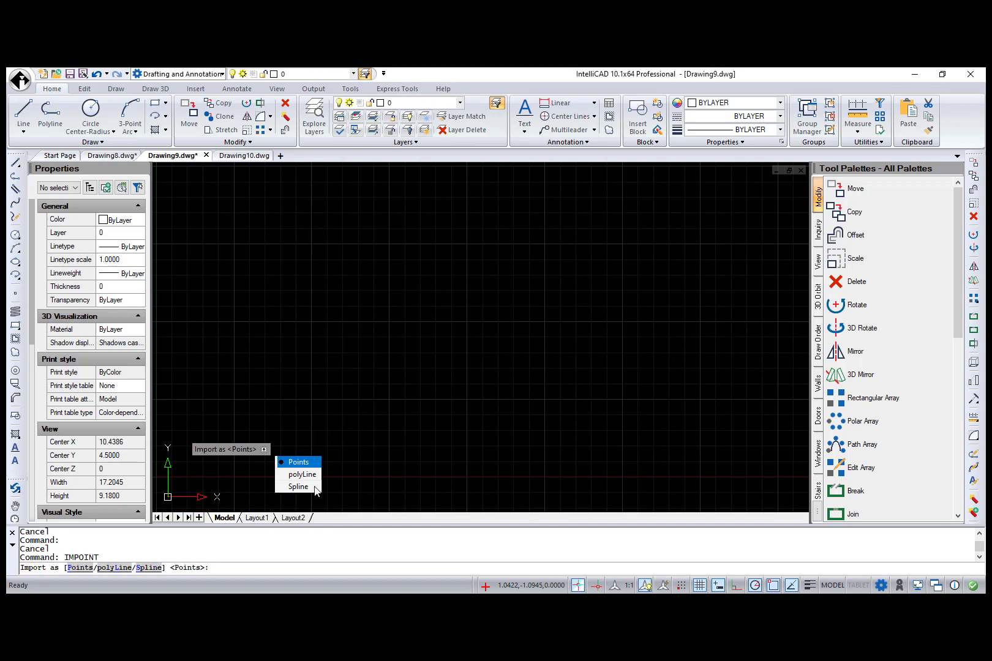
type("P")
key("Return")
Step: Set the point display size PDSIZE to 0.5
left_click(308, 371)
left_click(375, 412)
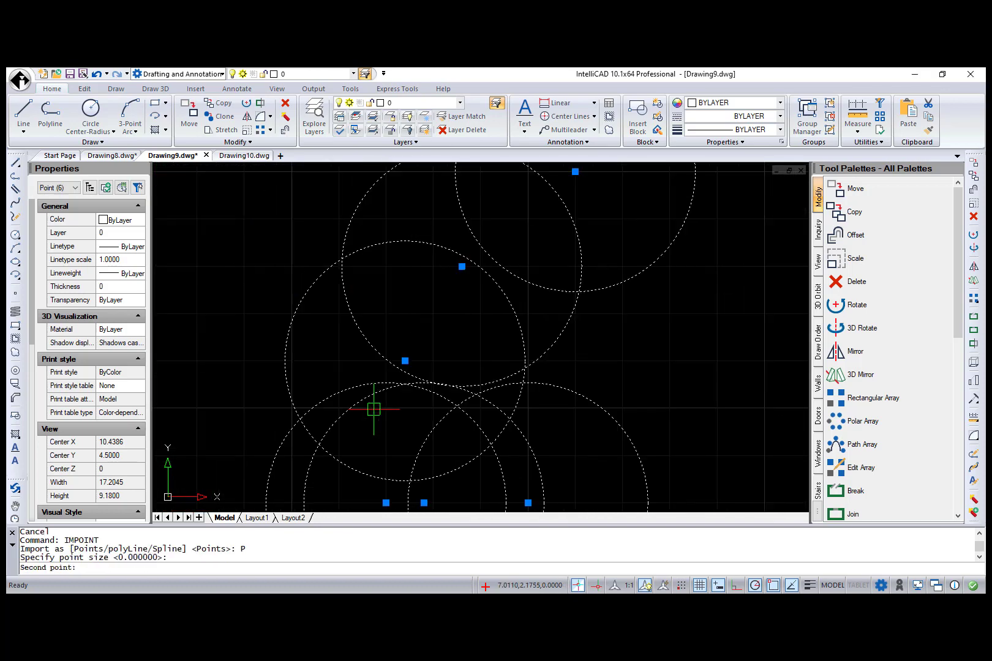
scroll(375, 411, "down", 2)
type("pdsize")
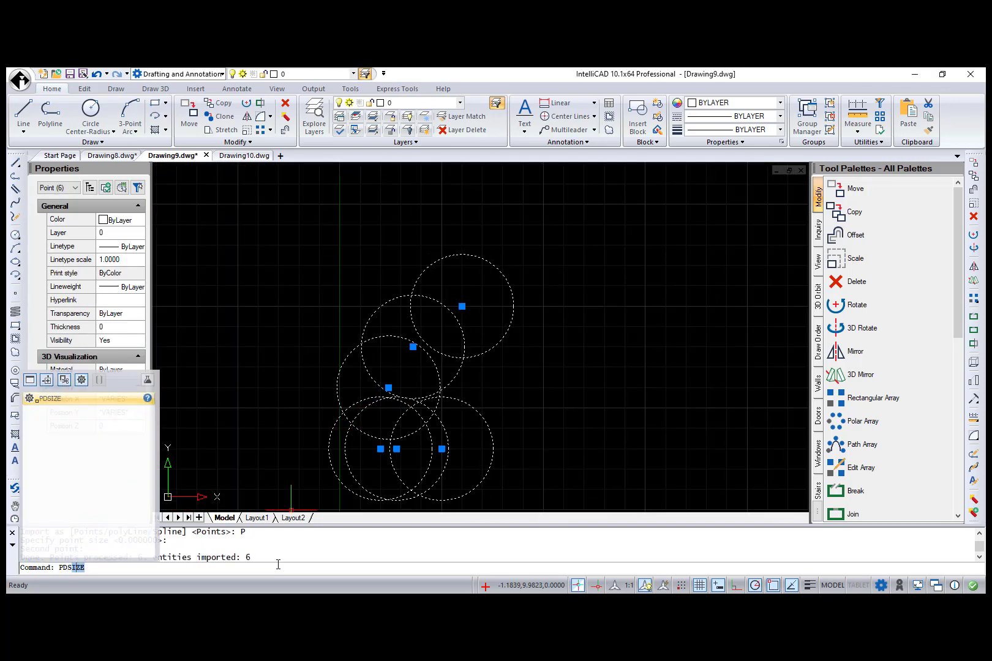
key("Return")
type("0.5")
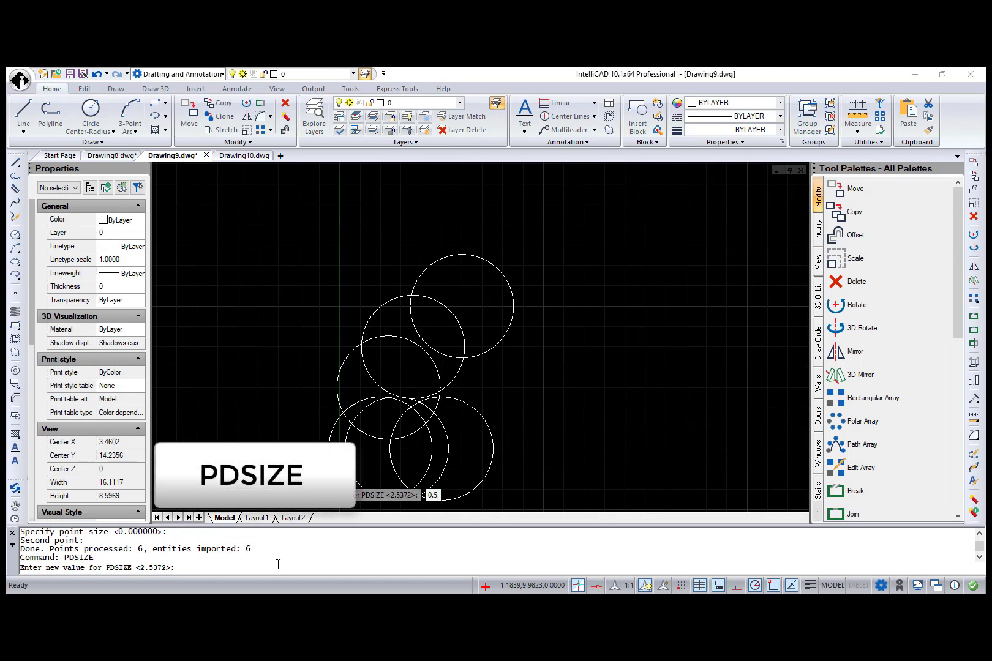
key("Return")
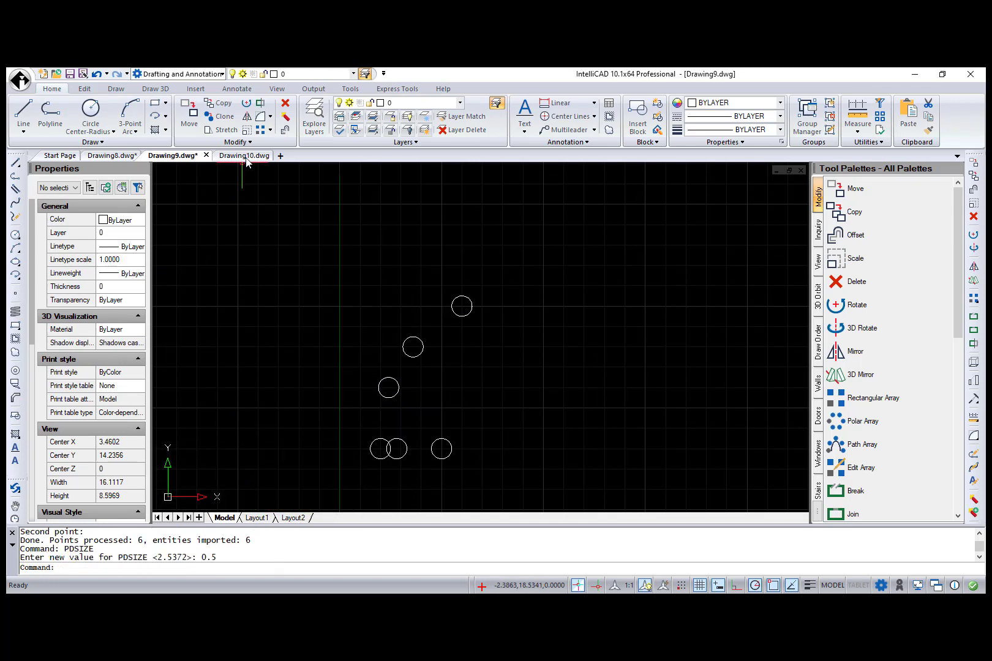
Step: In Drawing10, import the '3 entities' file as polylines
left_click(245, 156)
left_click(398, 579)
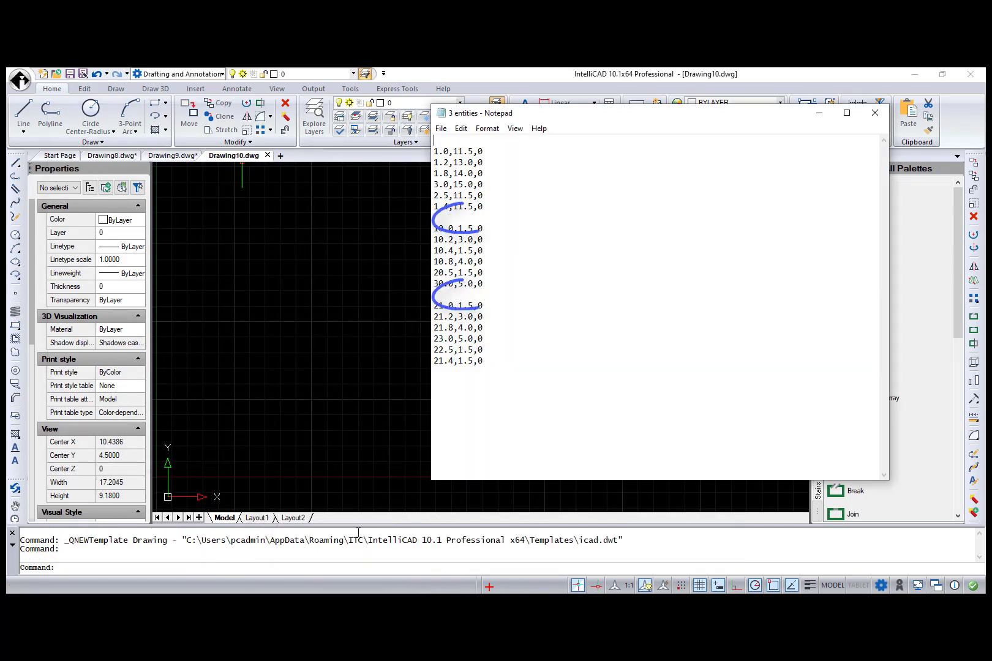
left_click(325, 567)
type("impo")
key("Return")
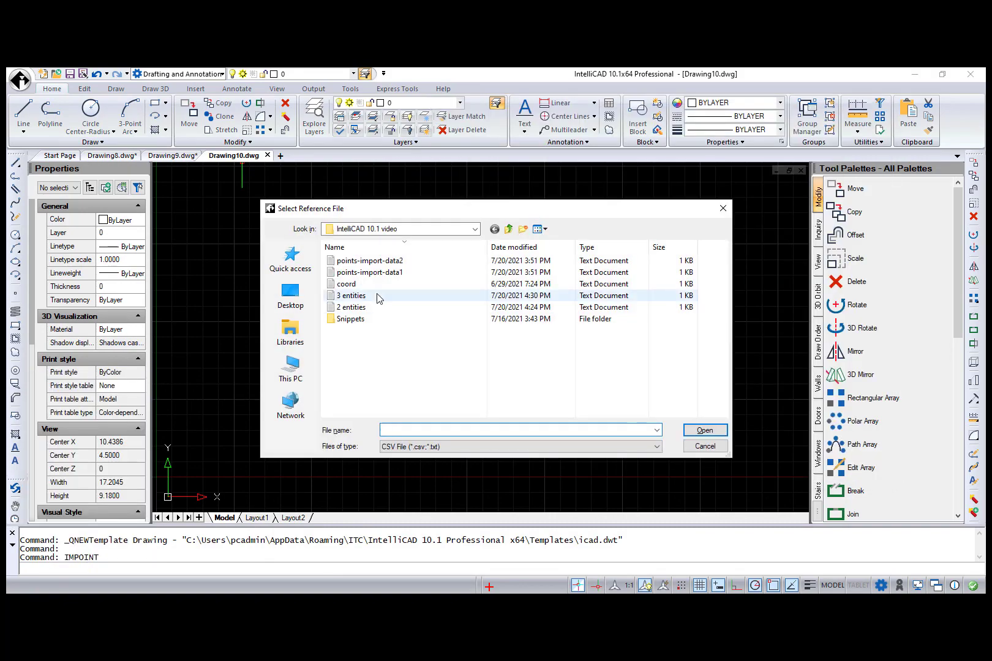
double_click(361, 298)
left_click(353, 203)
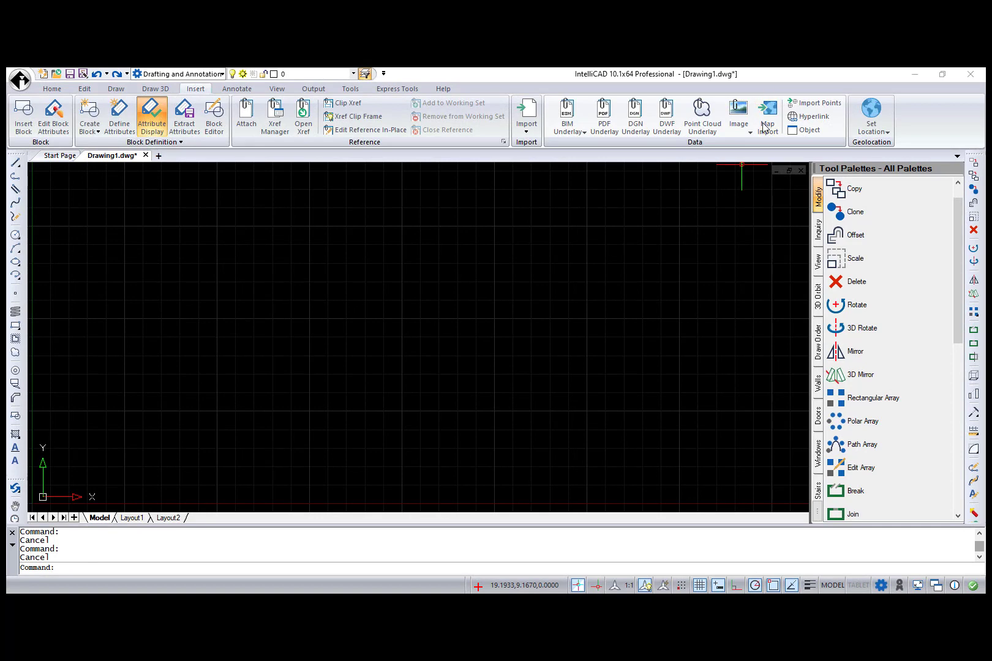
Step: Import the tl_2012_19061_roads ESRI shapefile through Map Import
left_click(764, 125)
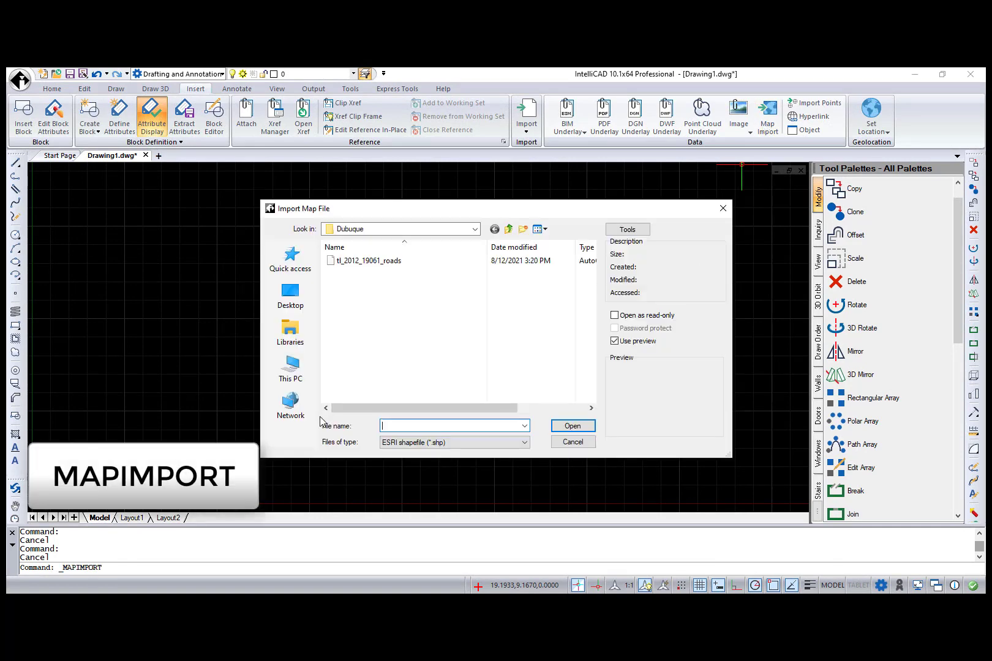
left_click(523, 443)
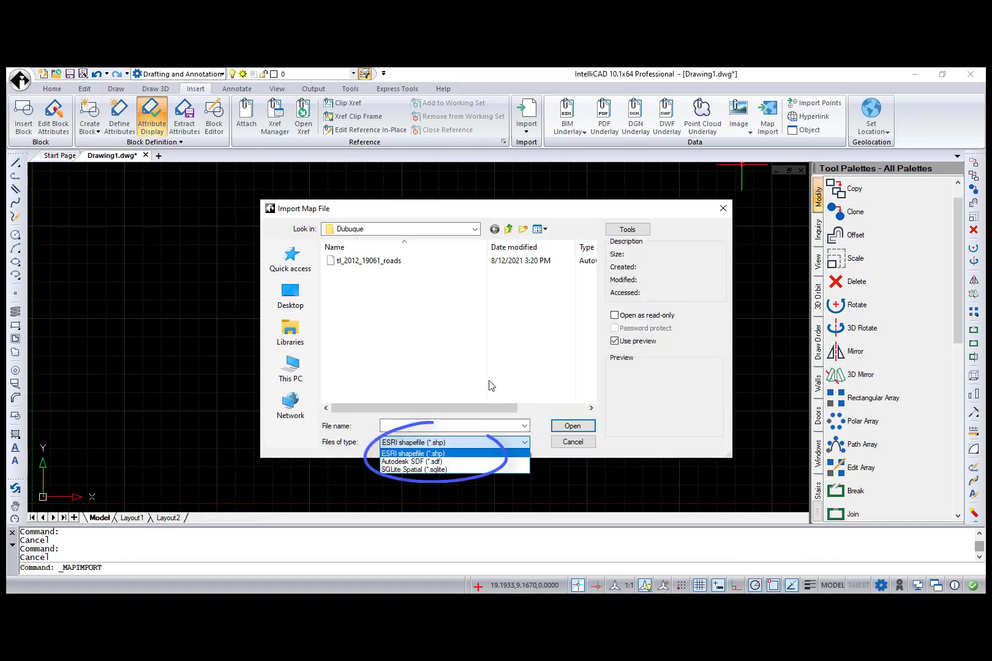
left_click(412, 453)
left_click(368, 260)
left_click(572, 425)
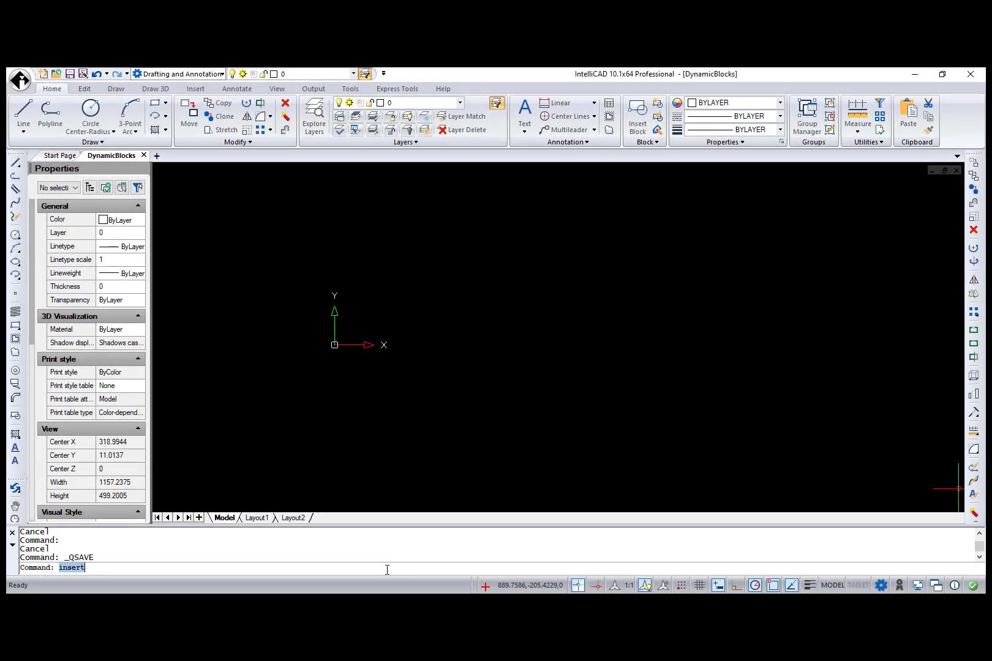
Step: Insert the Legrabox front block right of the origin at default scale and rotation 0
key("Return")
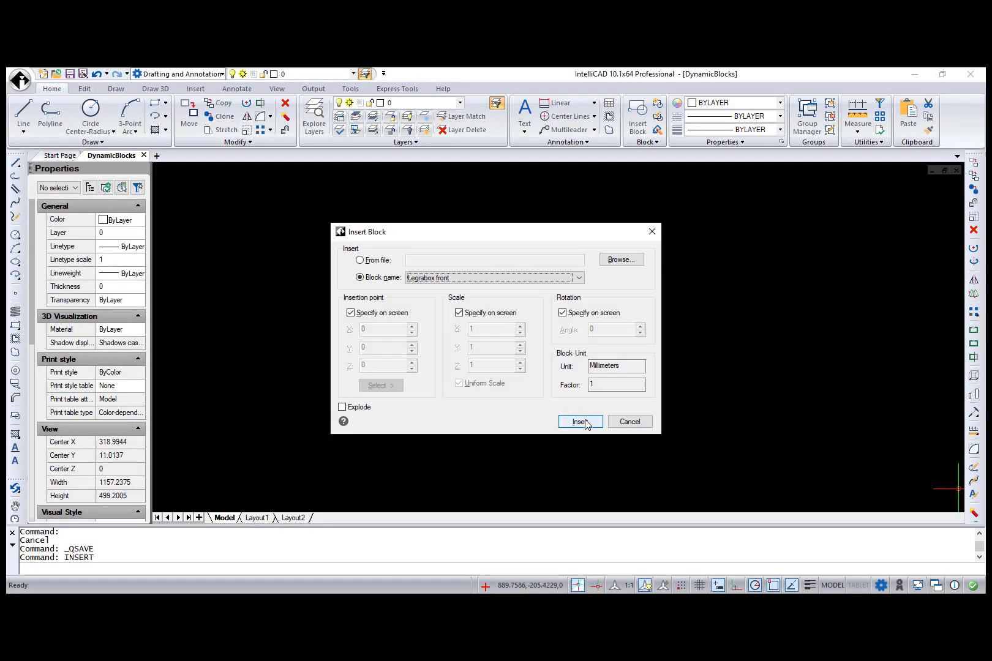
left_click(584, 420)
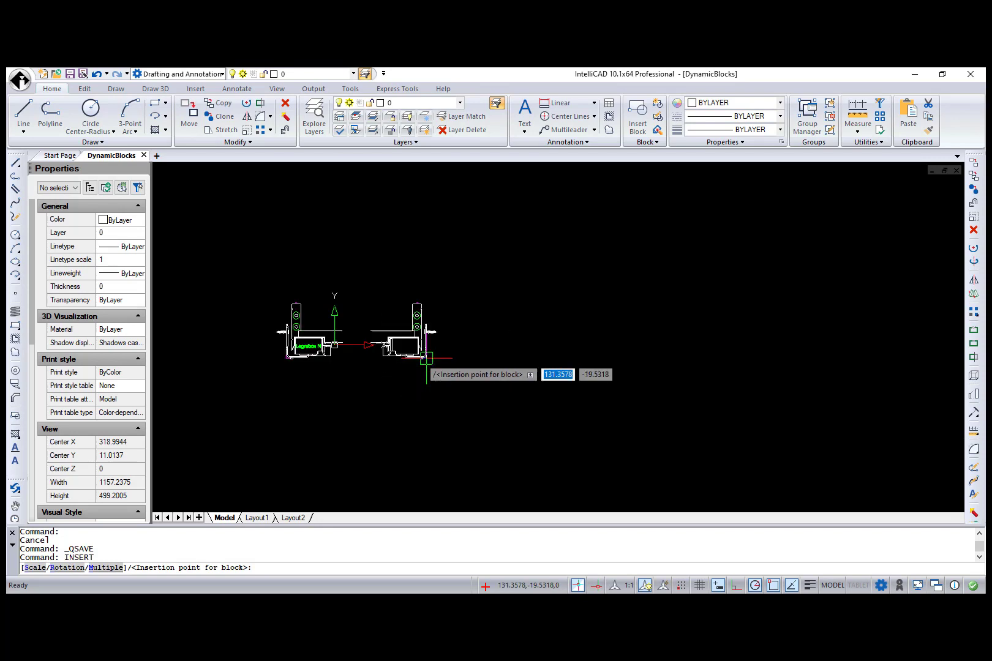
left_click(427, 359)
key("Return")
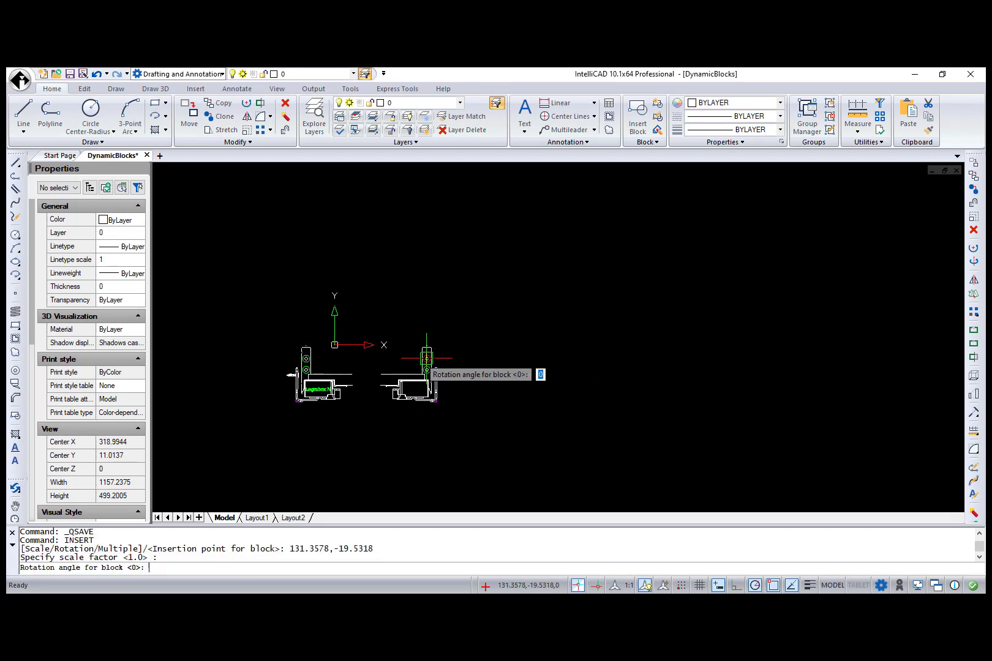
key("Return")
Step: Select the inserted Legrabox front block and review its Flip state1 property
scroll(314, 449, "up", 3)
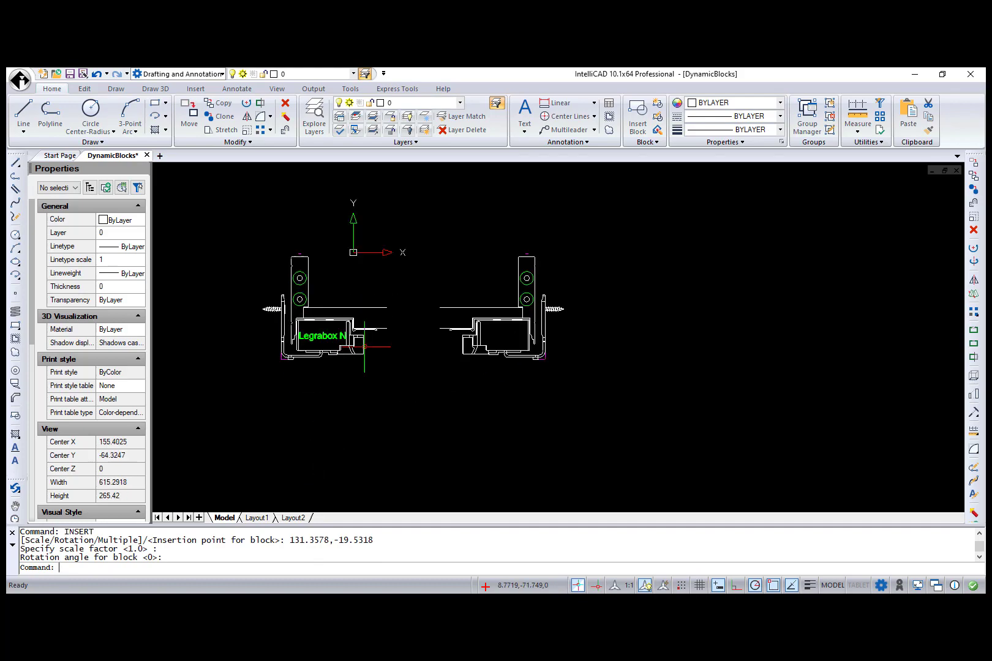
left_click(353, 341)
scroll(32, 405, "down", 3)
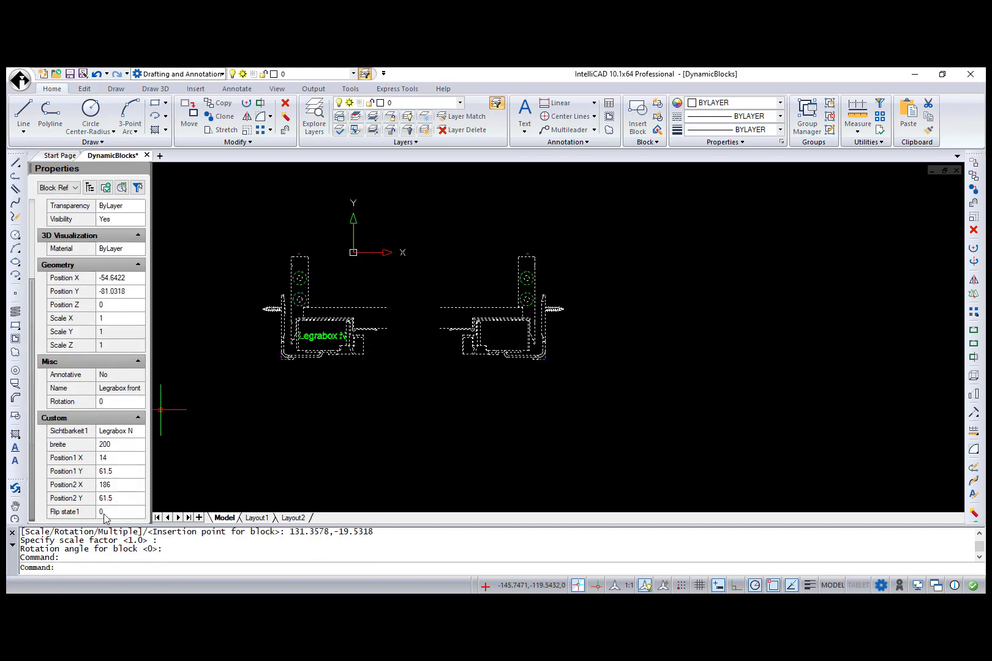
left_click(138, 512)
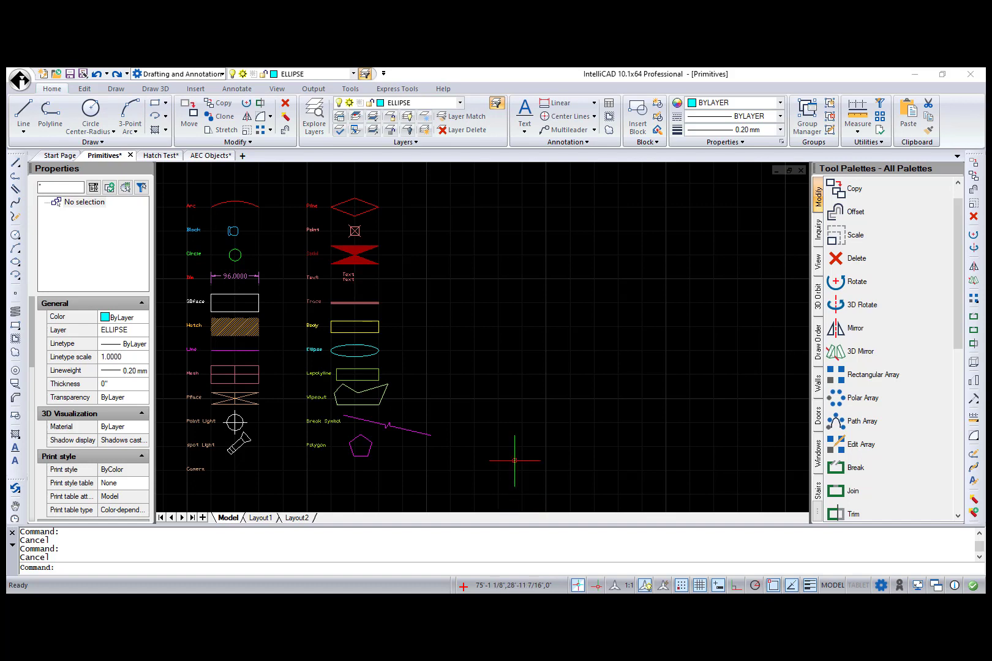
Step: Clone the sample ellipse into a new ellipse drawn beside it
left_click(231, 119)
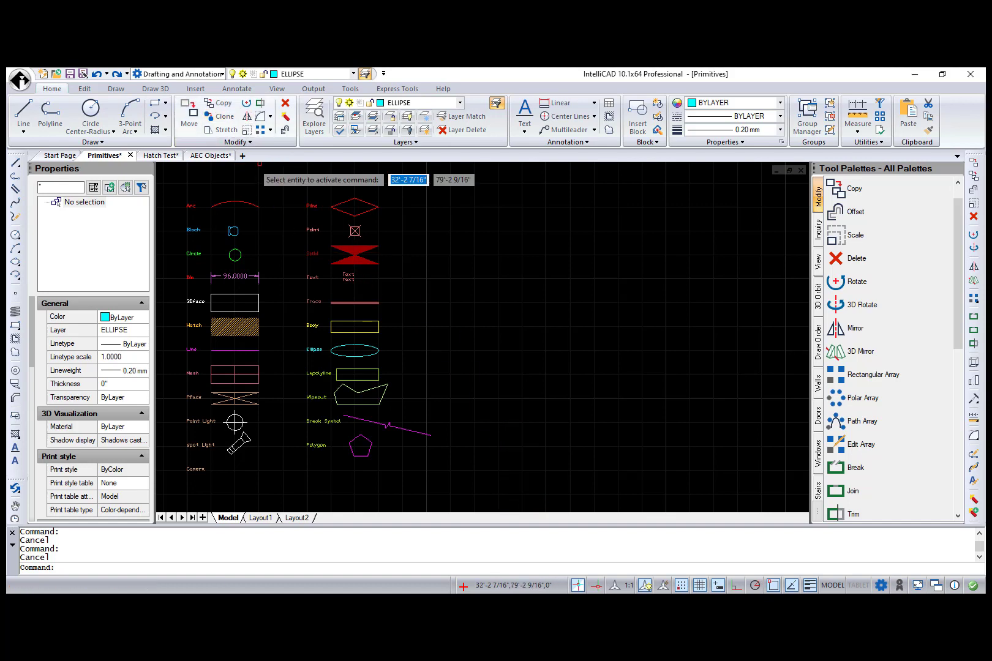
left_click(330, 340)
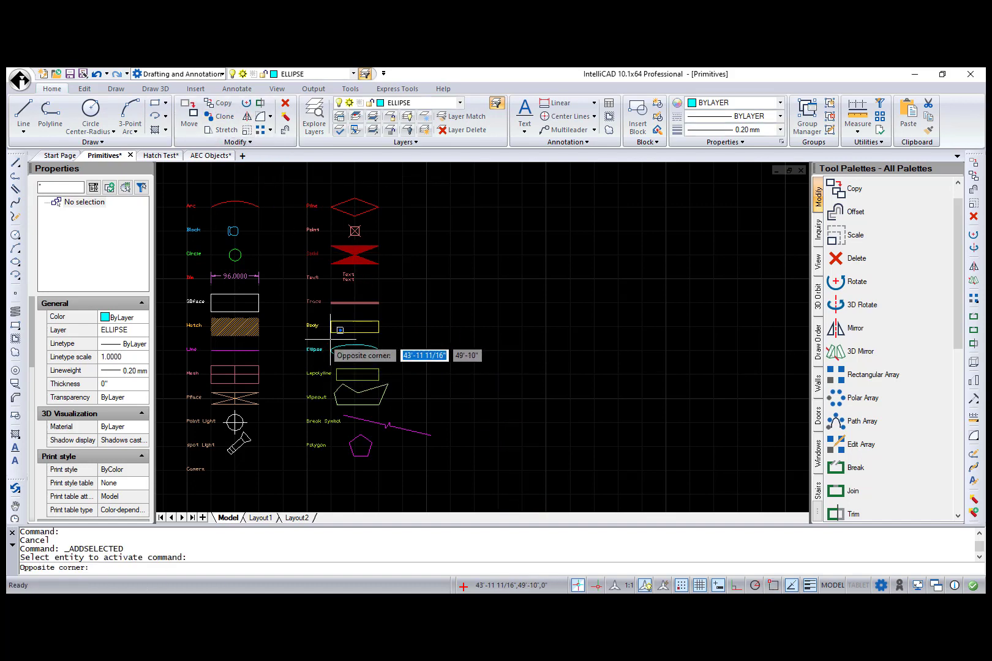
left_click(378, 360)
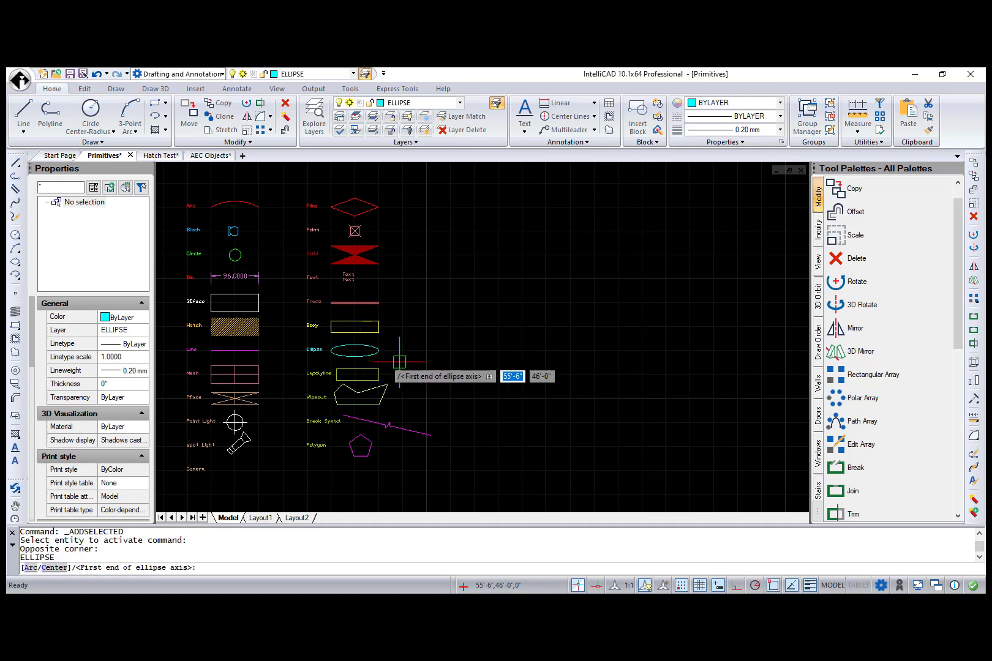
left_click(429, 359)
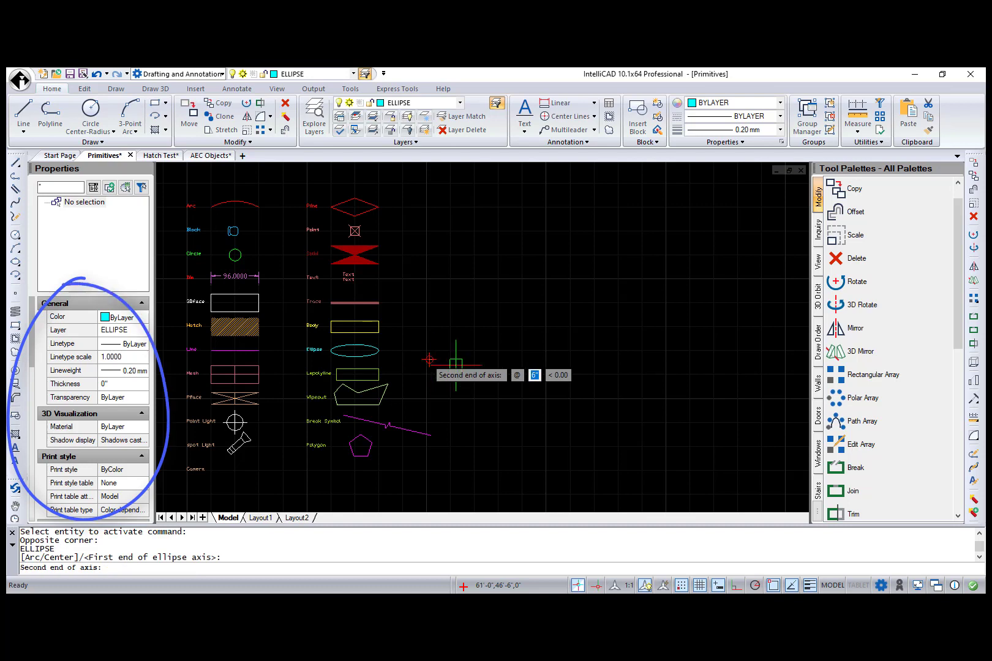
left_click(486, 362)
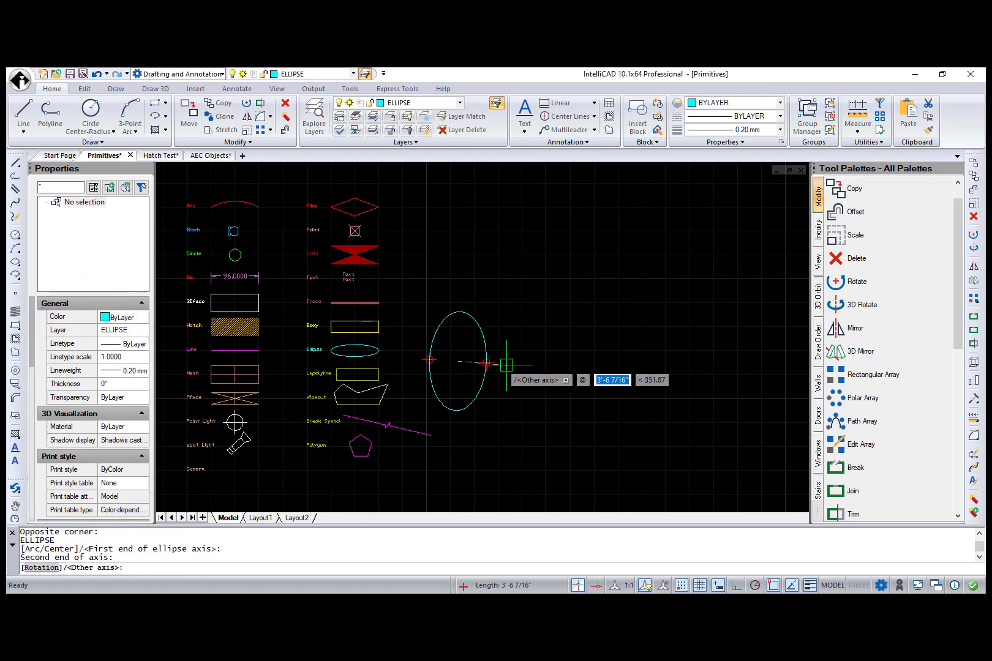
left_click(468, 344)
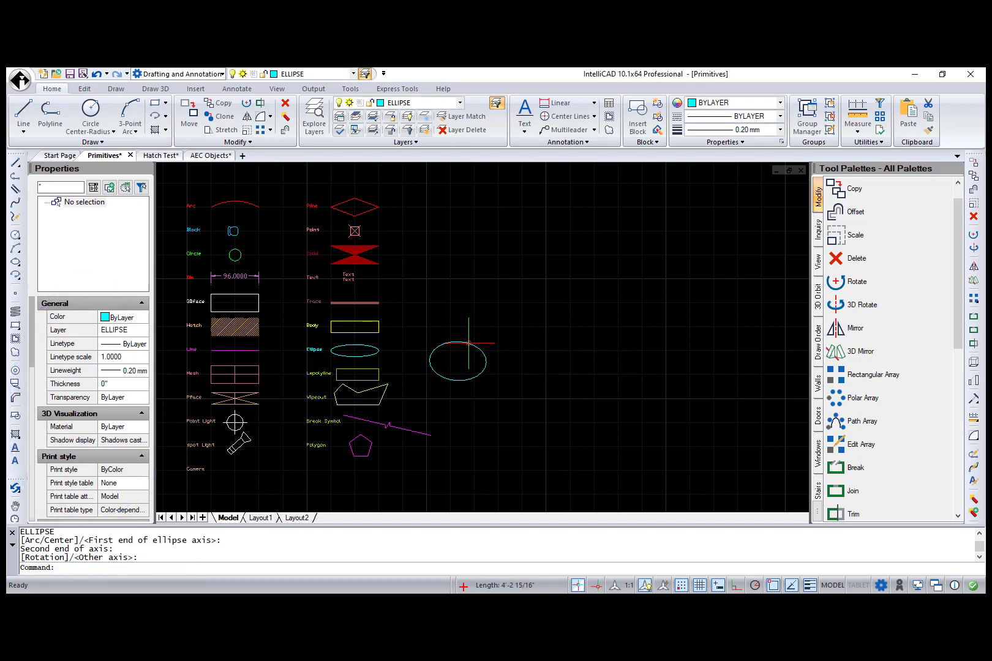
Step: Clone the sample block to insert another 12PSTG01 beside the original at default scale and rotation
left_click(221, 117)
left_click(231, 231)
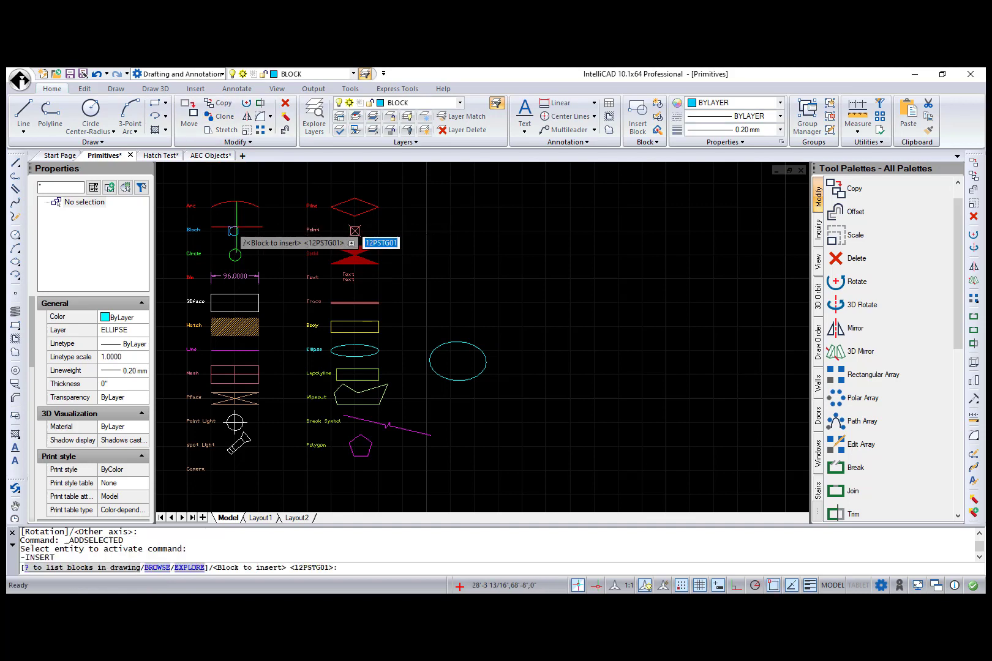
key("Return")
key("Return")
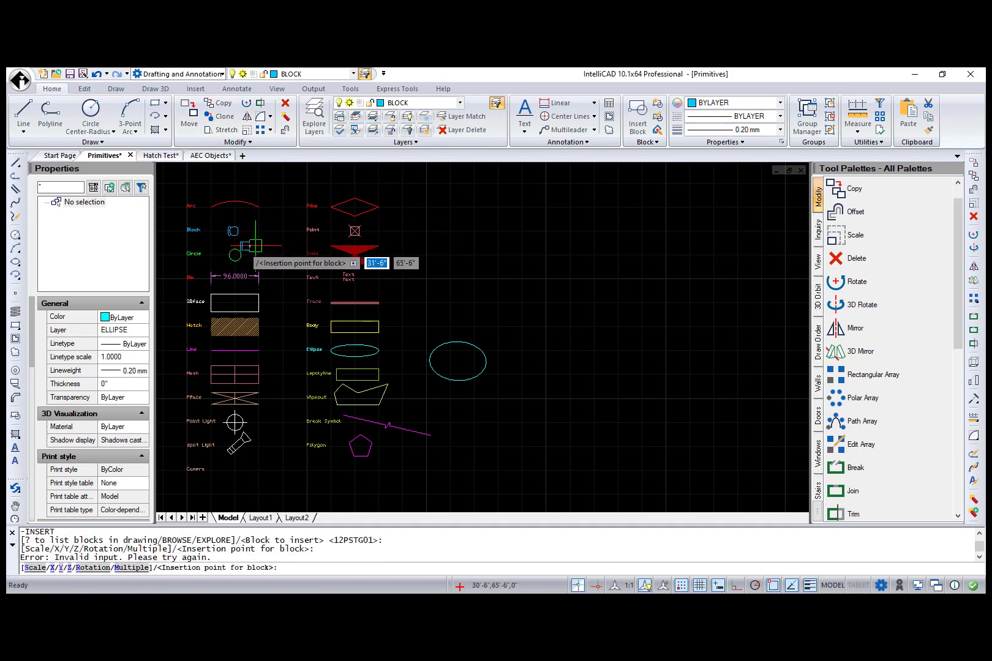
left_click(261, 231)
key("Return")
key("Return")
key("Return")
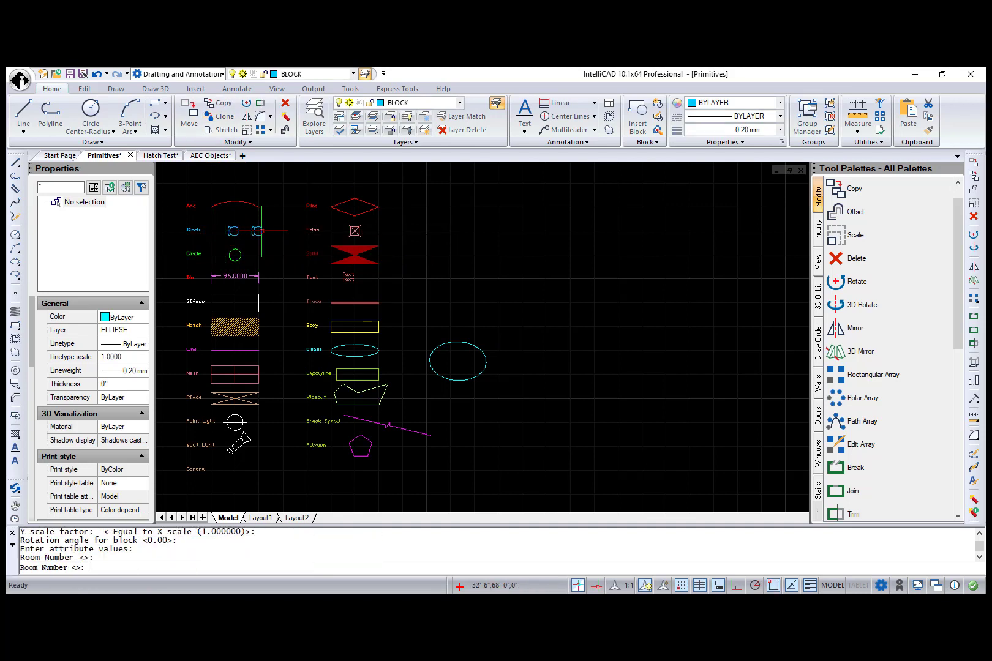
Step: Clone the sample spot light, placing the new source and target below it
left_click(220, 117)
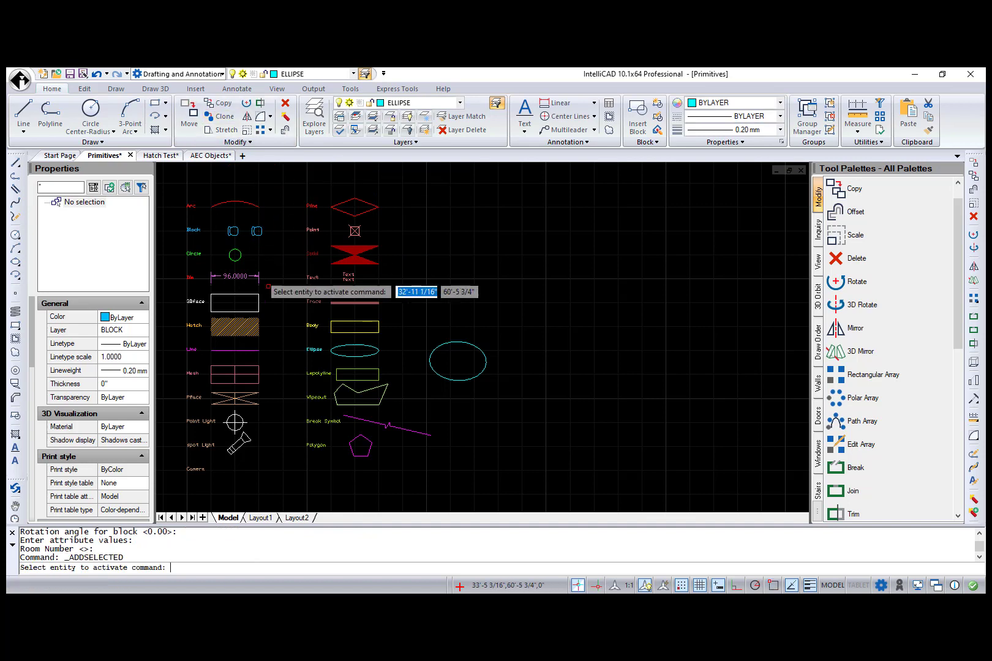
left_click(239, 442)
left_click(271, 467)
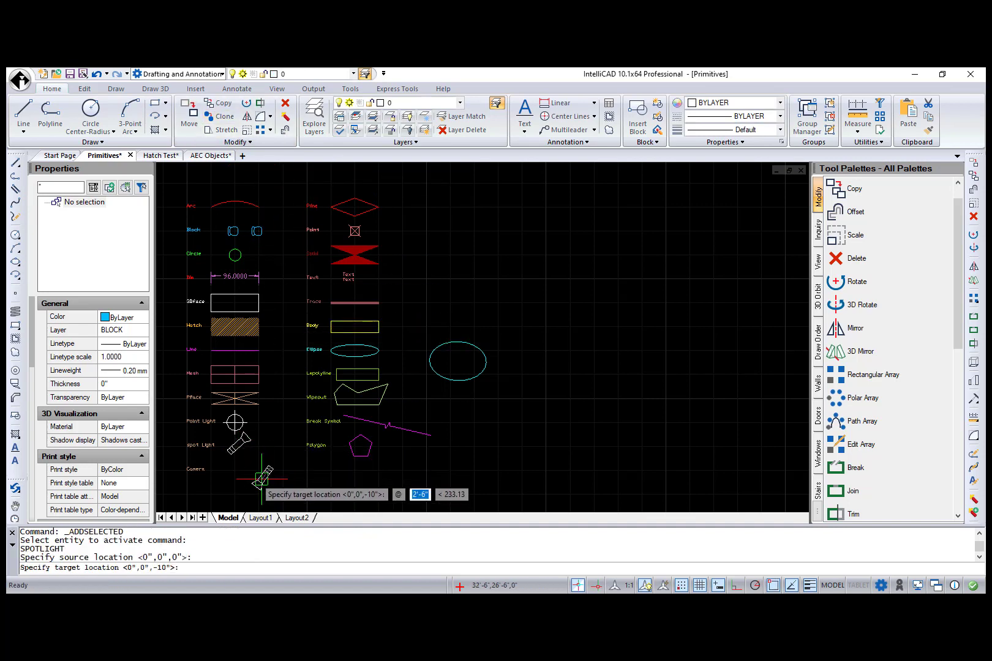
left_click(261, 480)
key("Escape")
key("Escape")
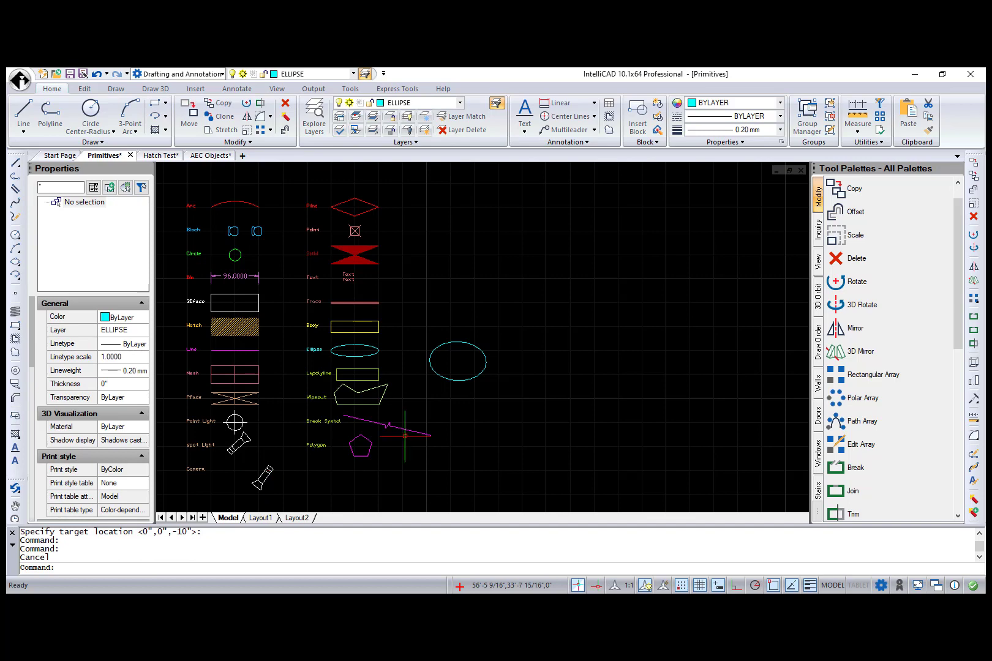
Step: Select the green BRICK01 hatch in the second circle of the Hatch Test drawing
left_click(160, 156)
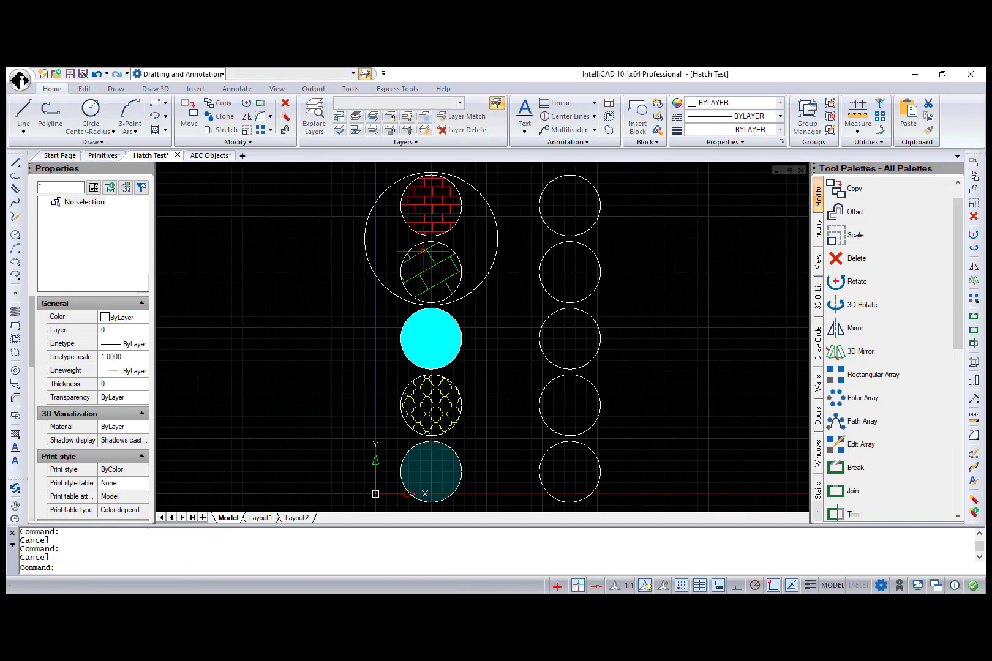
left_click(426, 252)
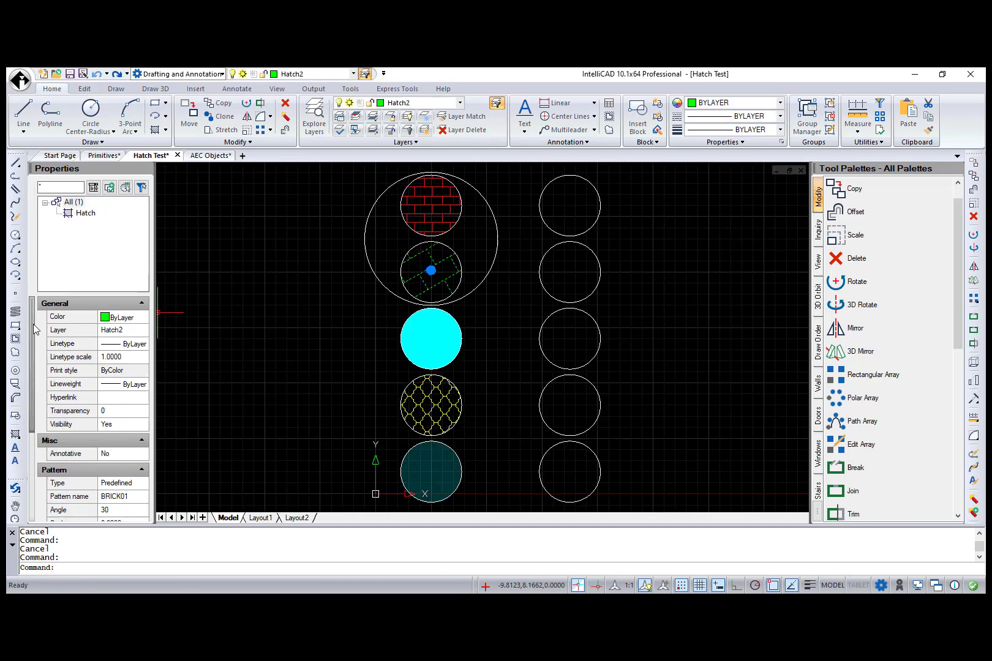
scroll(35, 330, "down", 3)
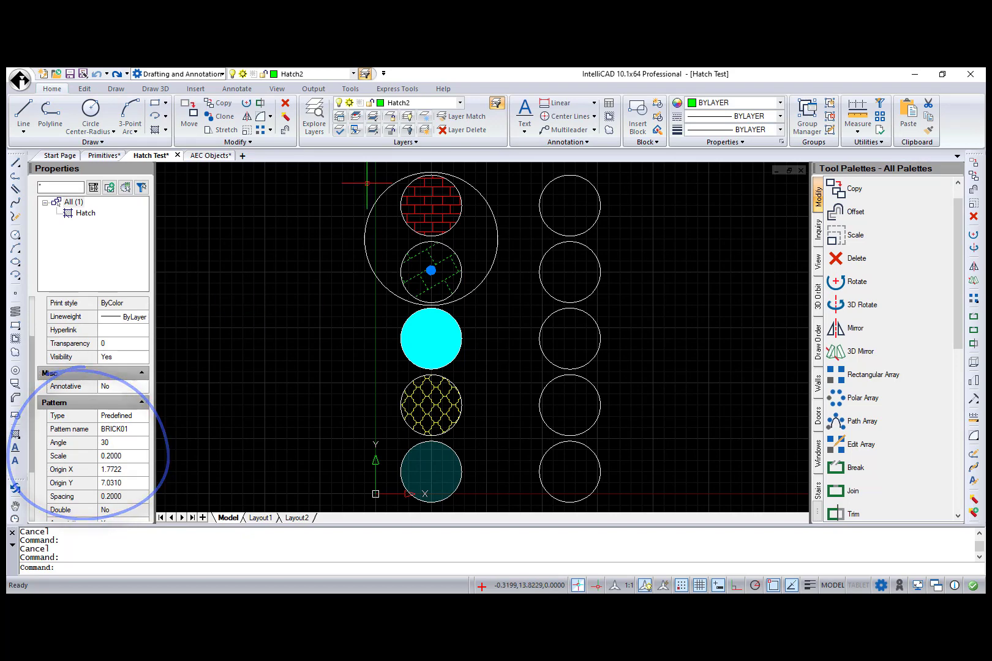
Step: Clone the BRICK01 hatch into the large circle and select the new hatch
left_click(221, 117)
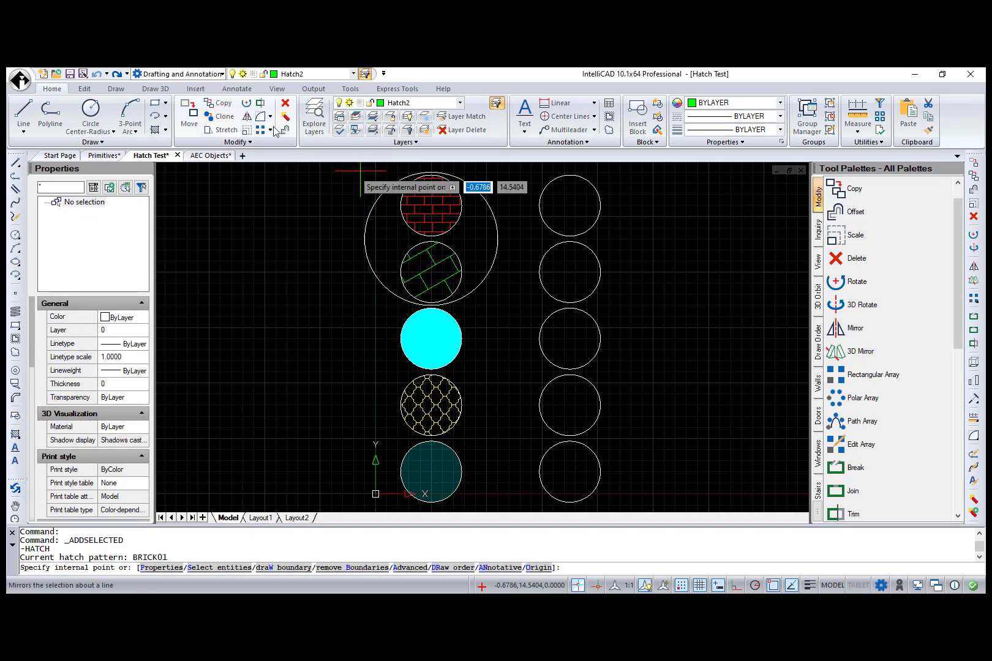
left_click(481, 250)
key("Return")
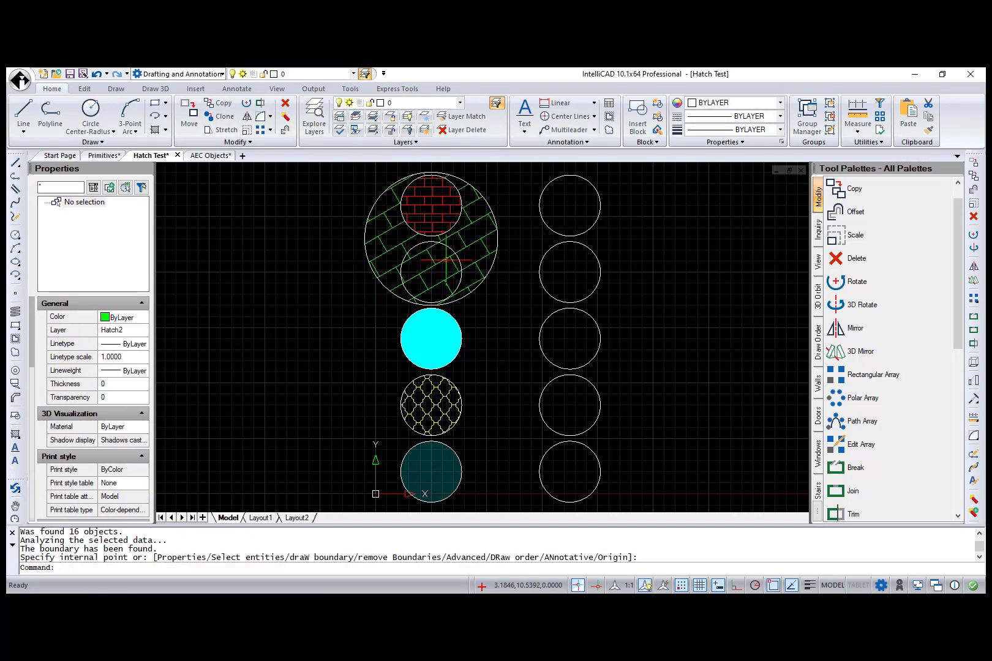
scroll(447, 260, "up", 4)
left_click(508, 222)
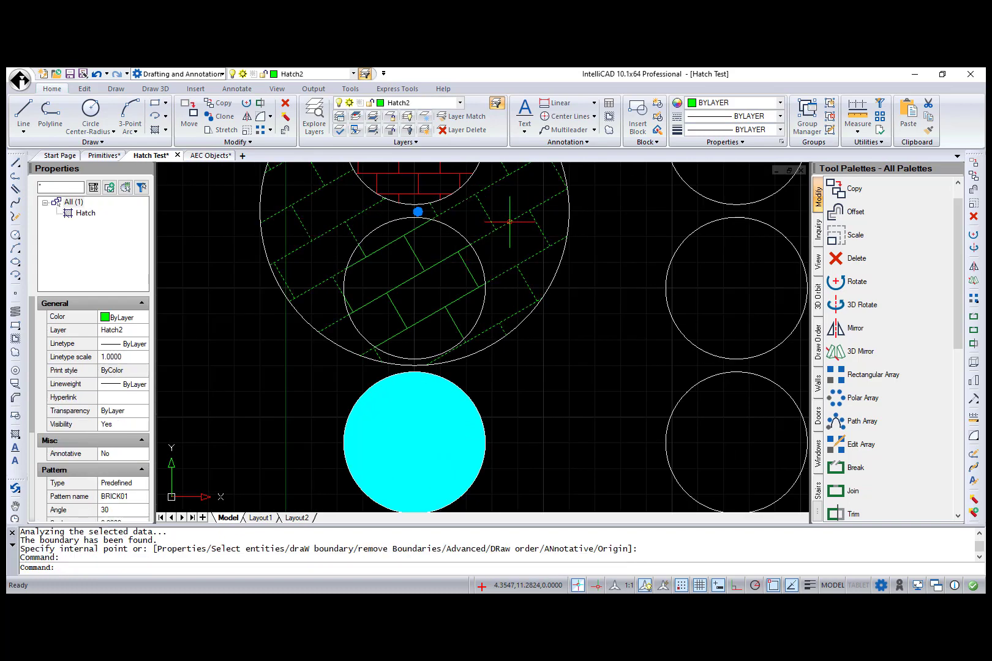
Step: In AEC Objects, draw an L-shaped wall matching the sample wall
left_click(201, 157)
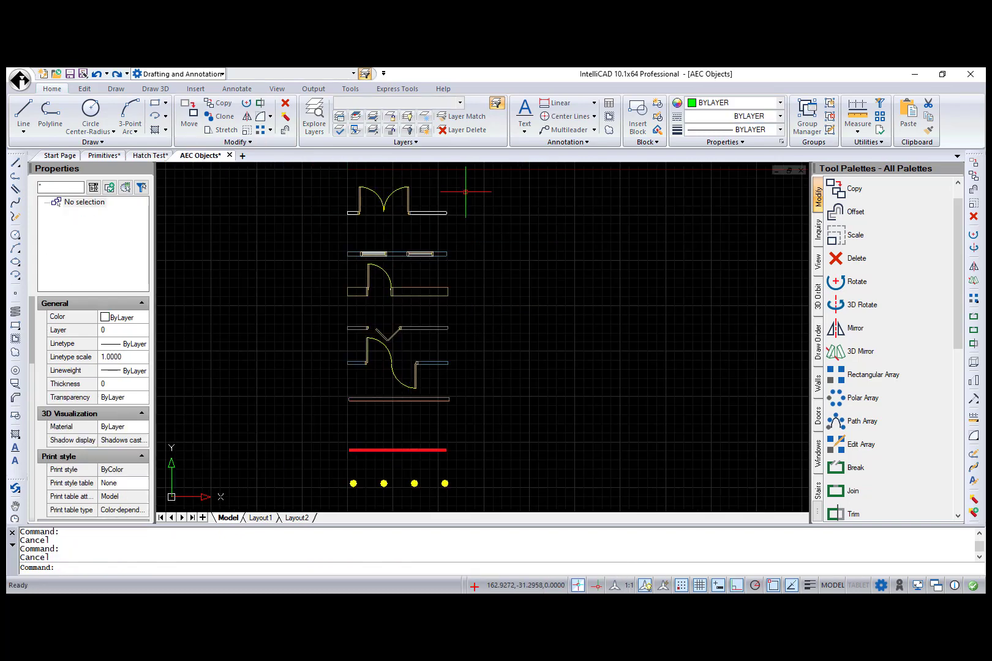
left_click(428, 213)
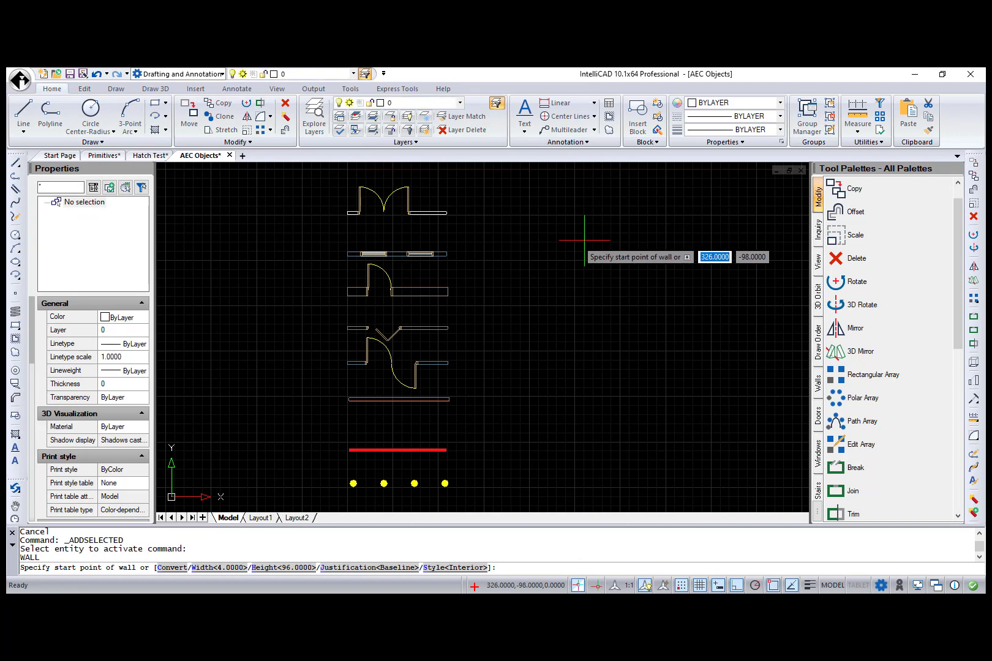
left_click(585, 242)
left_click(585, 371)
left_click(697, 371)
key("Return")
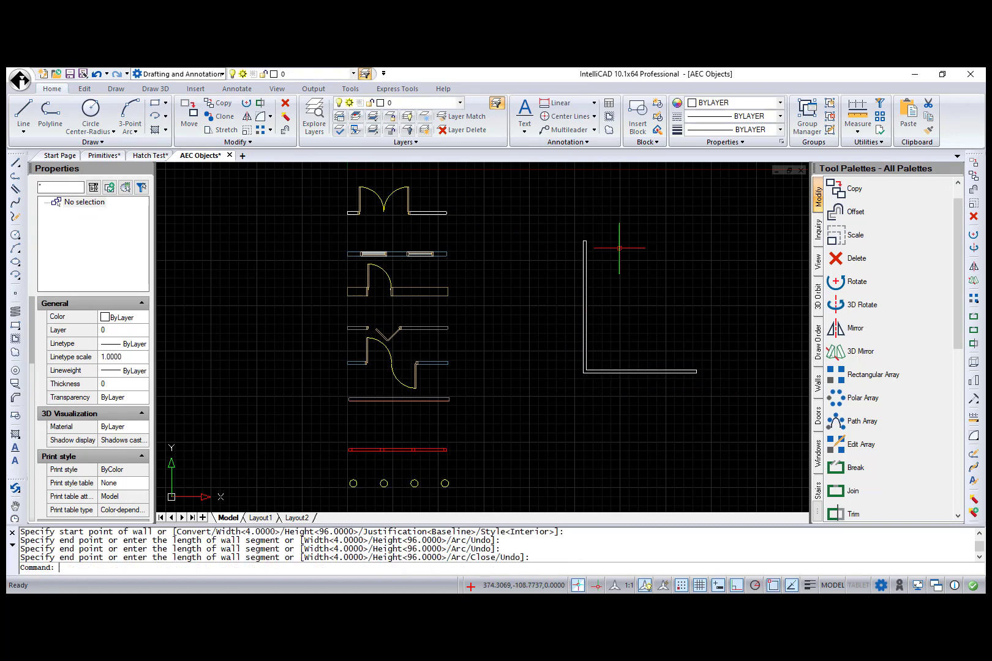
Step: Add a top wall segment running from the L-wall's upper end
left_click(444, 343)
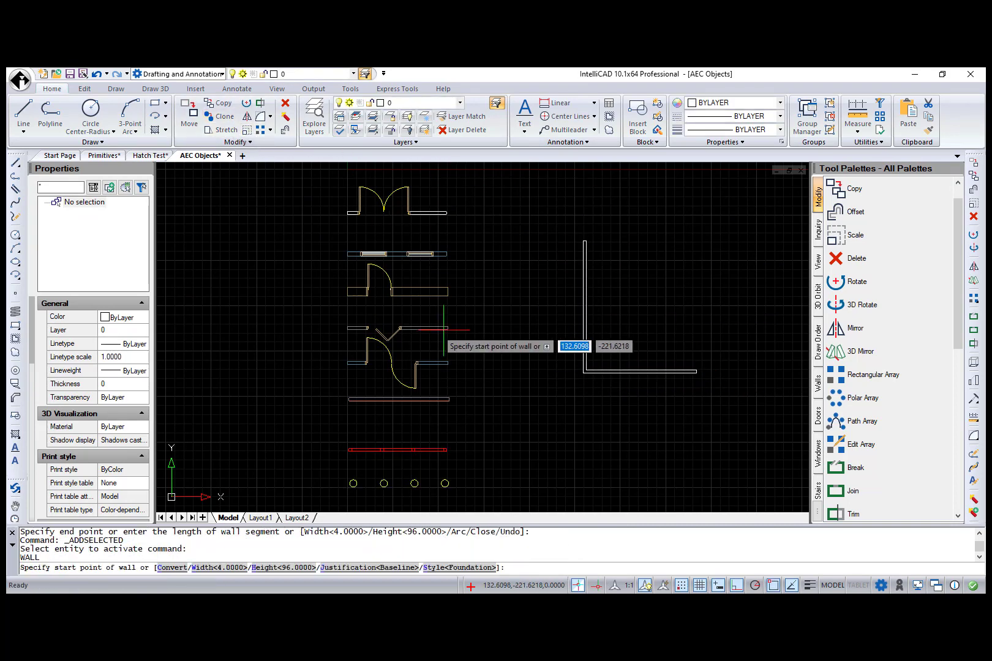
left_click(585, 242)
left_click(701, 241)
key("Return")
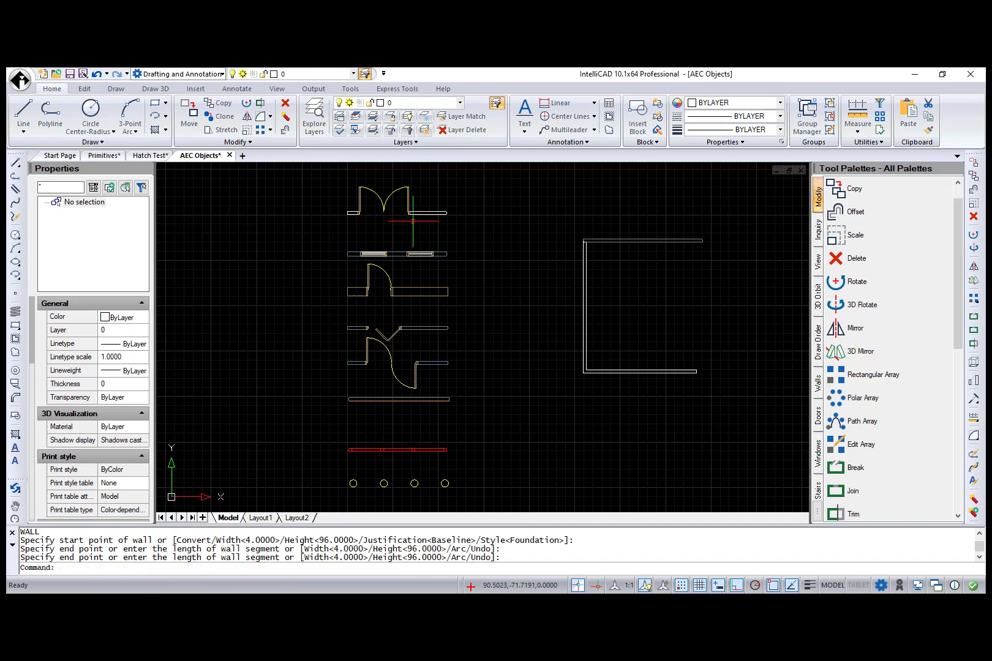
Step: Place a door like the sample door in the top wall
left_click(390, 195)
right_click(390, 194)
left_click(417, 208)
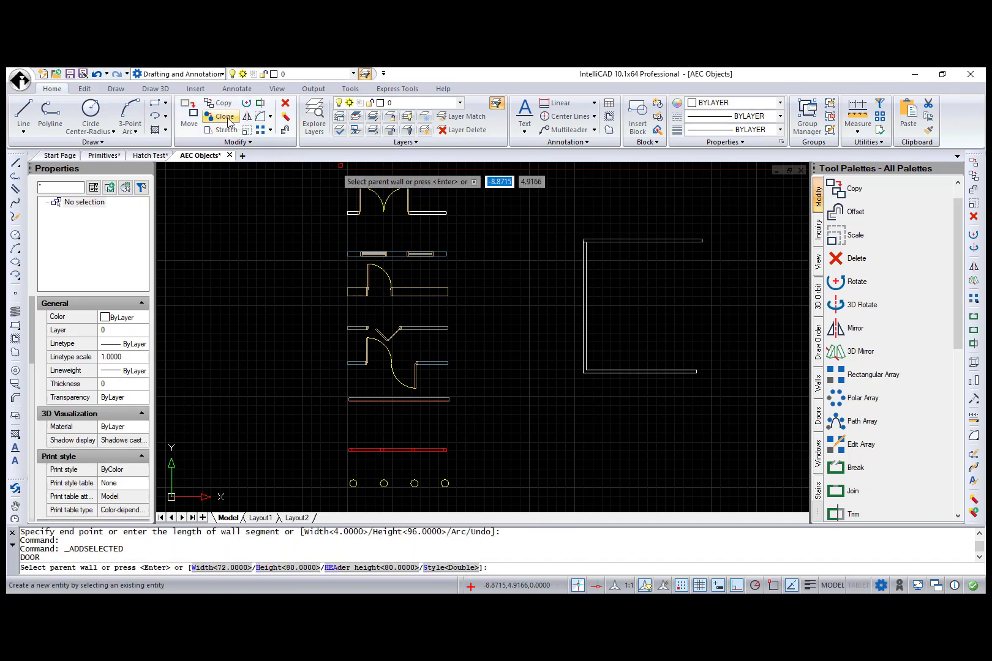
left_click(635, 242)
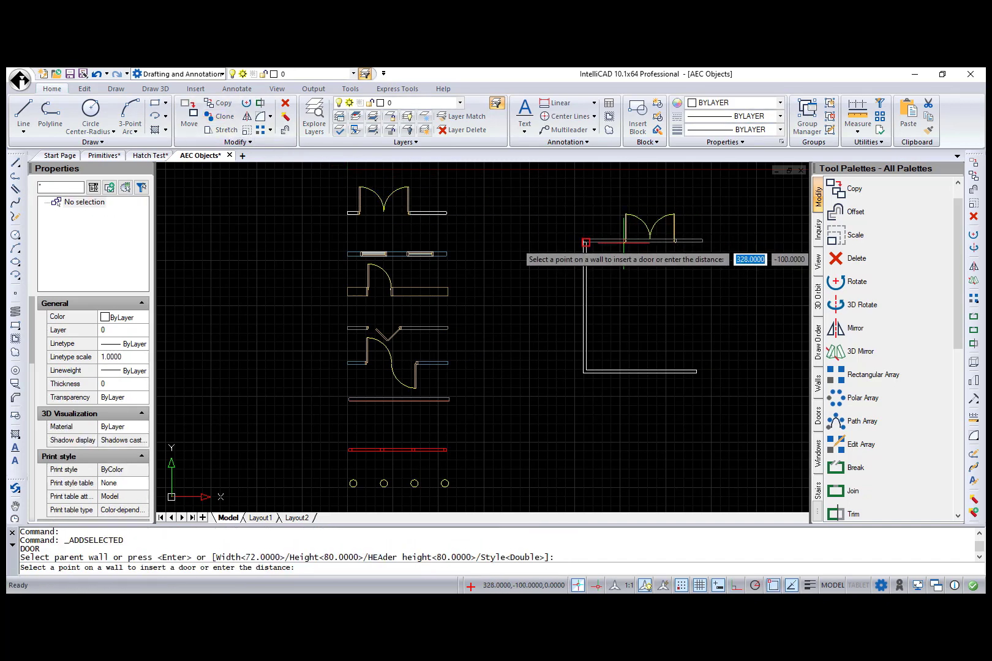
left_click(609, 243)
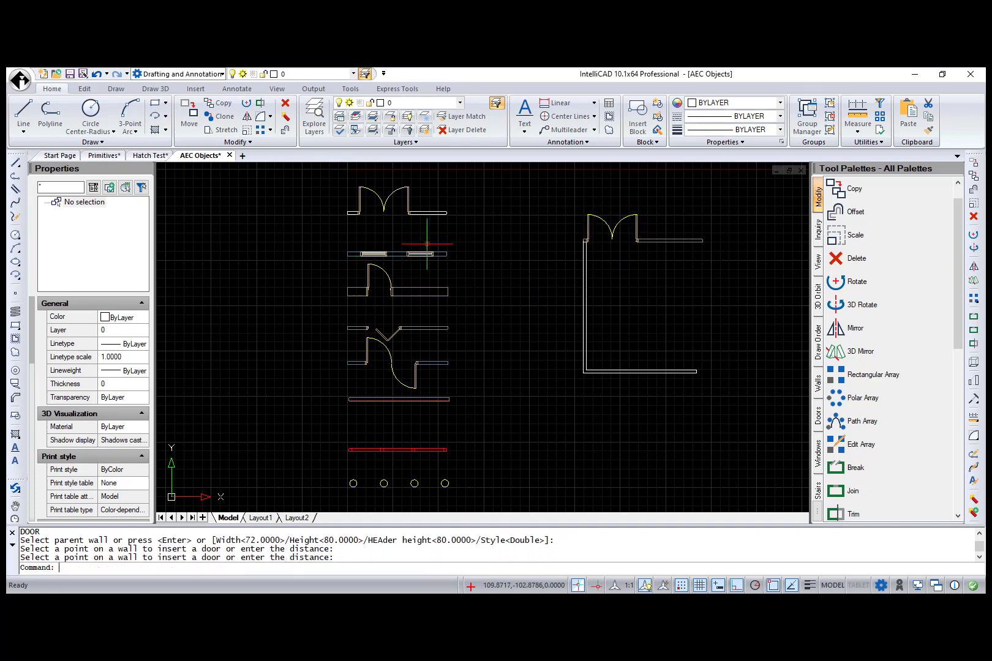
key("Return")
Step: Place a window like the sample window in the left wall
left_click(420, 253)
key("Return")
left_click(586, 300)
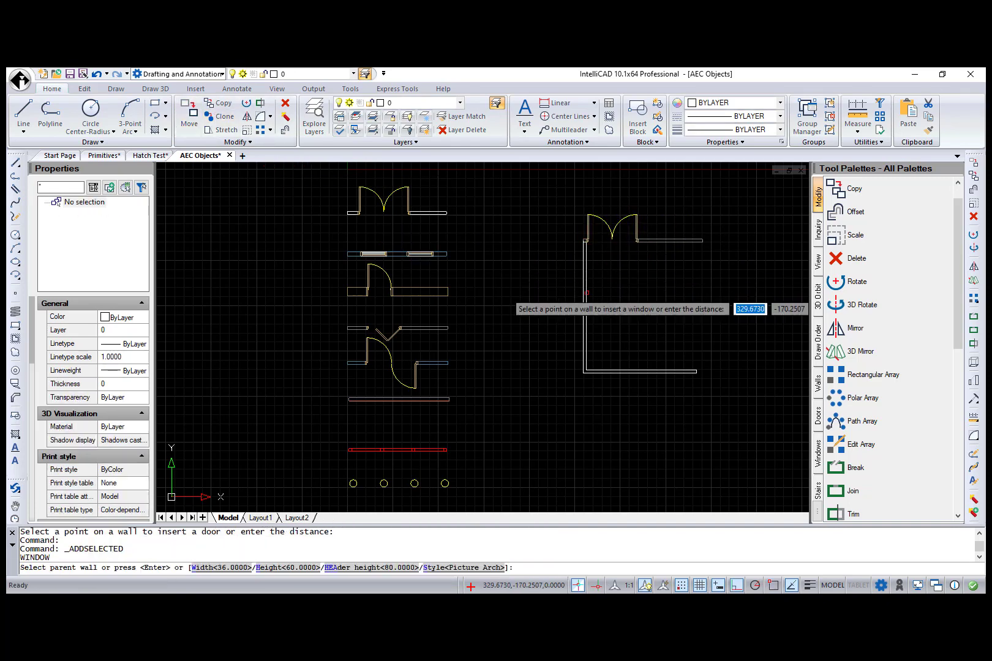
left_click(585, 324)
key("Return")
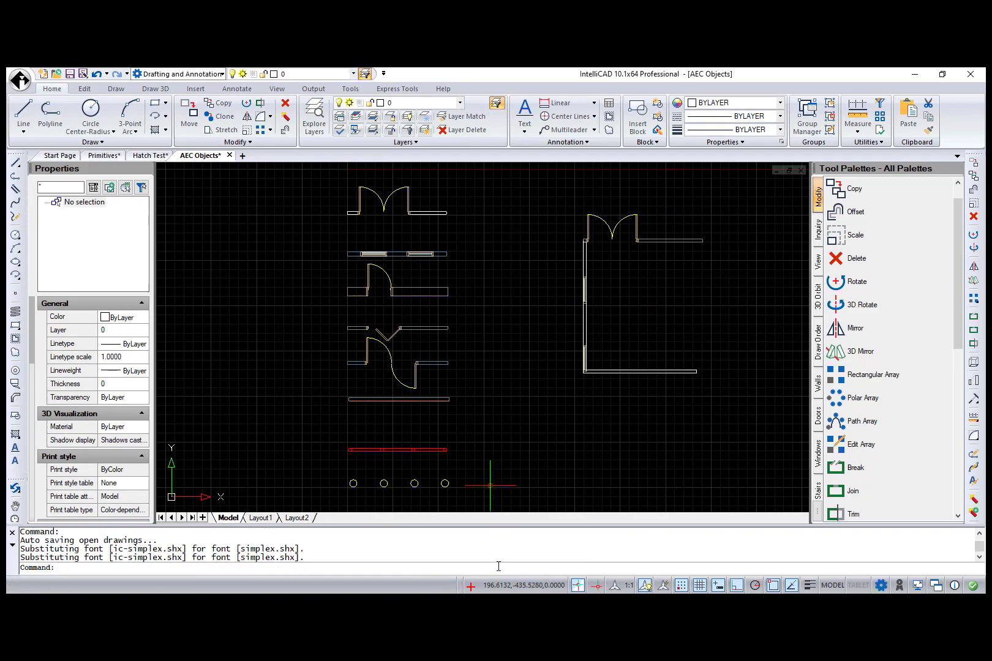
Step: Orbit the plan with 3DO into a 3-D view of the walls
type("3do")
key("Return")
left_click_drag(490, 483, 514, 405)
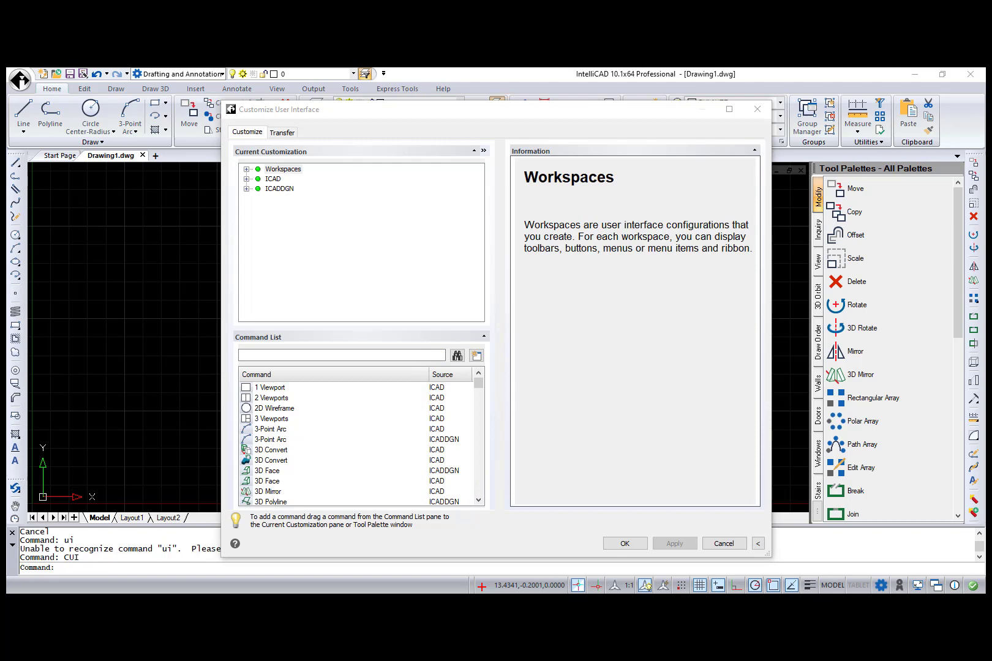
Step: Close the Customize User Interface dialog, then open and close the ALIASEDIT command alias editor
left_click(637, 547)
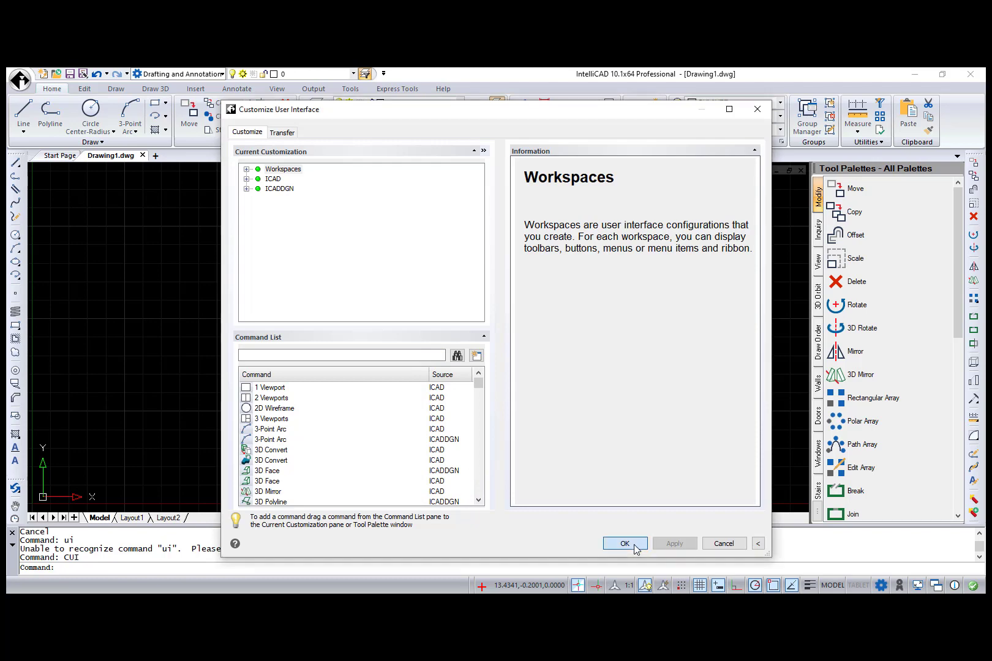
type("aliasedit")
key("Return")
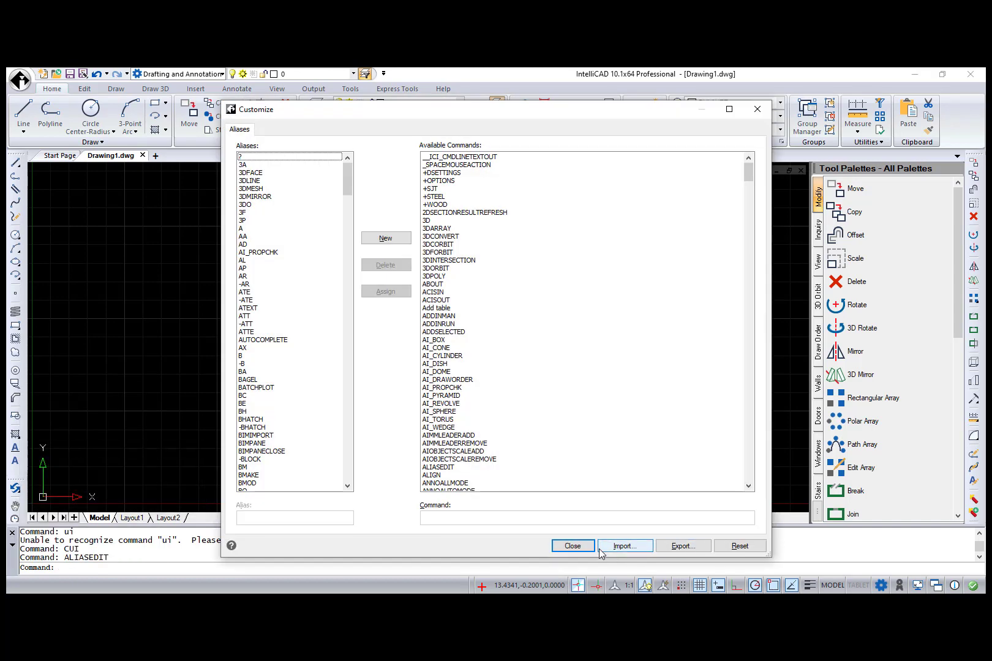
left_click(573, 546)
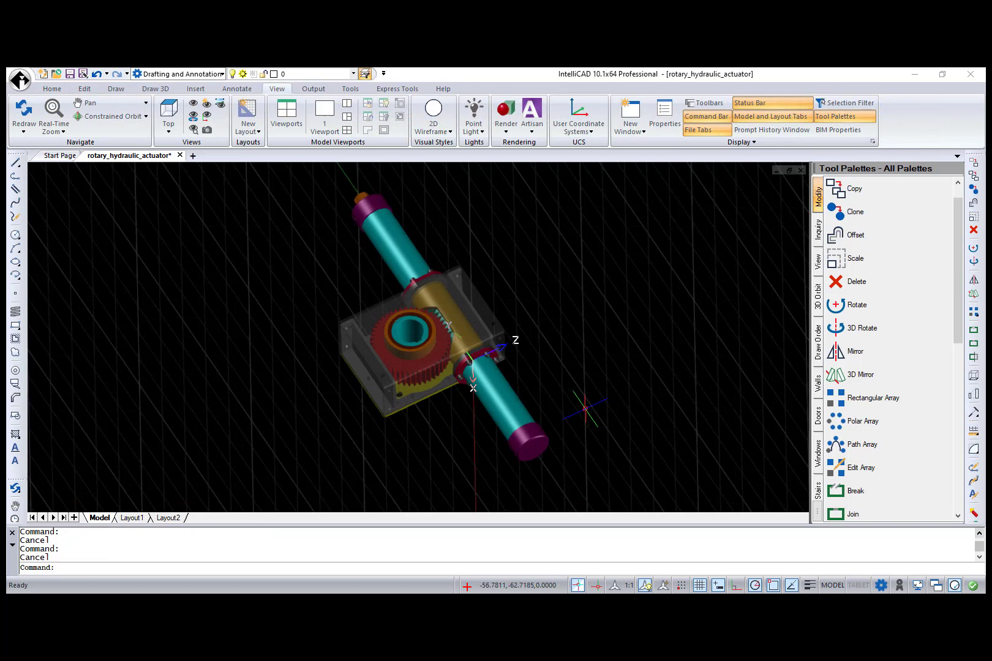
Step: Switch the actuator model to the Right Side, then Back, then Bottom standard views
left_click(169, 131)
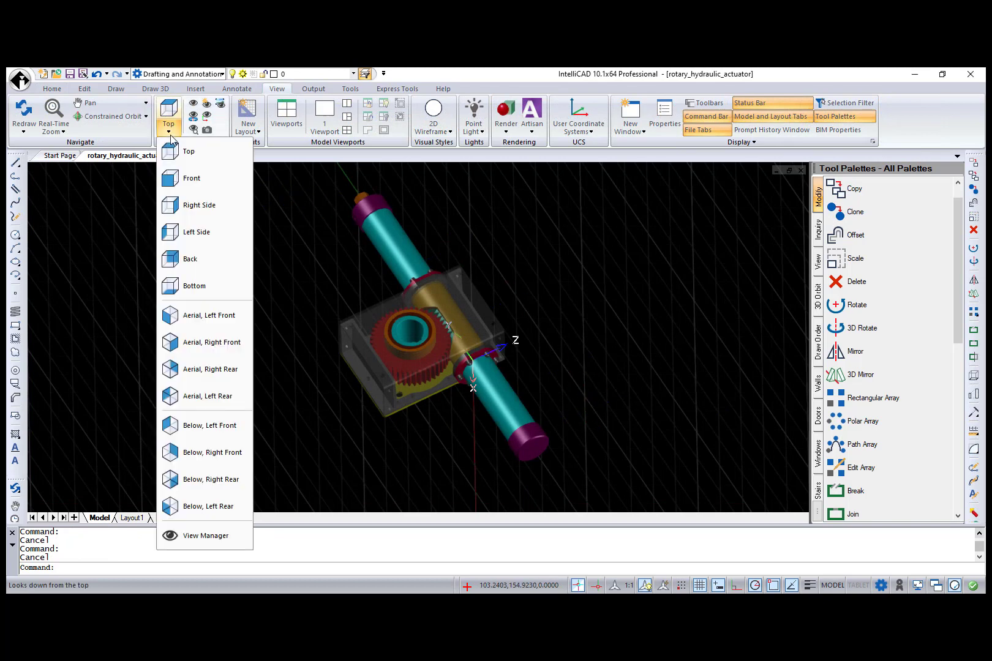
left_click(187, 208)
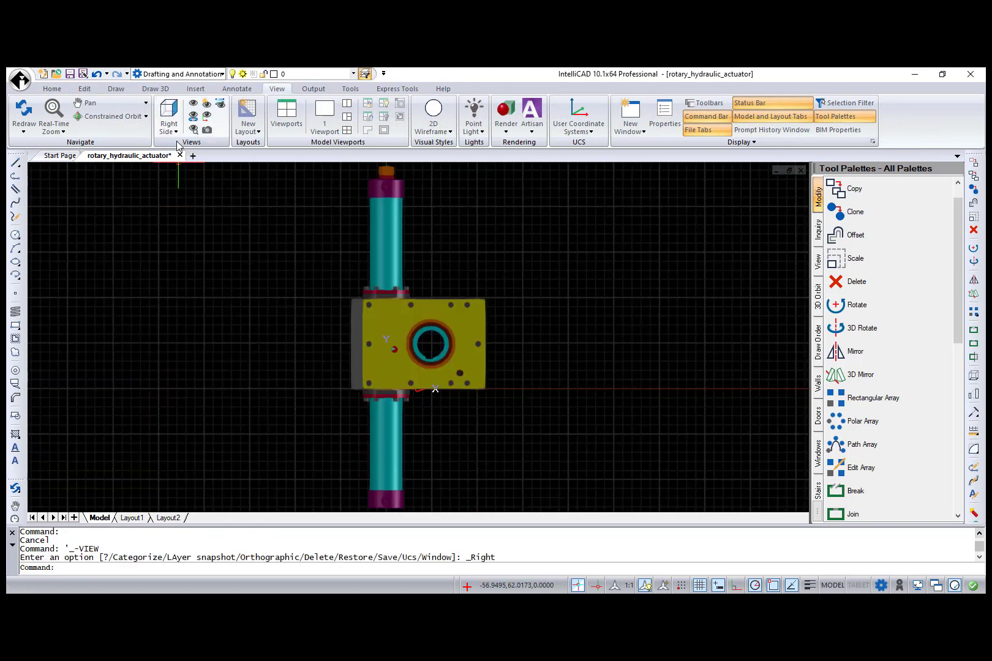
left_click(176, 131)
left_click(188, 260)
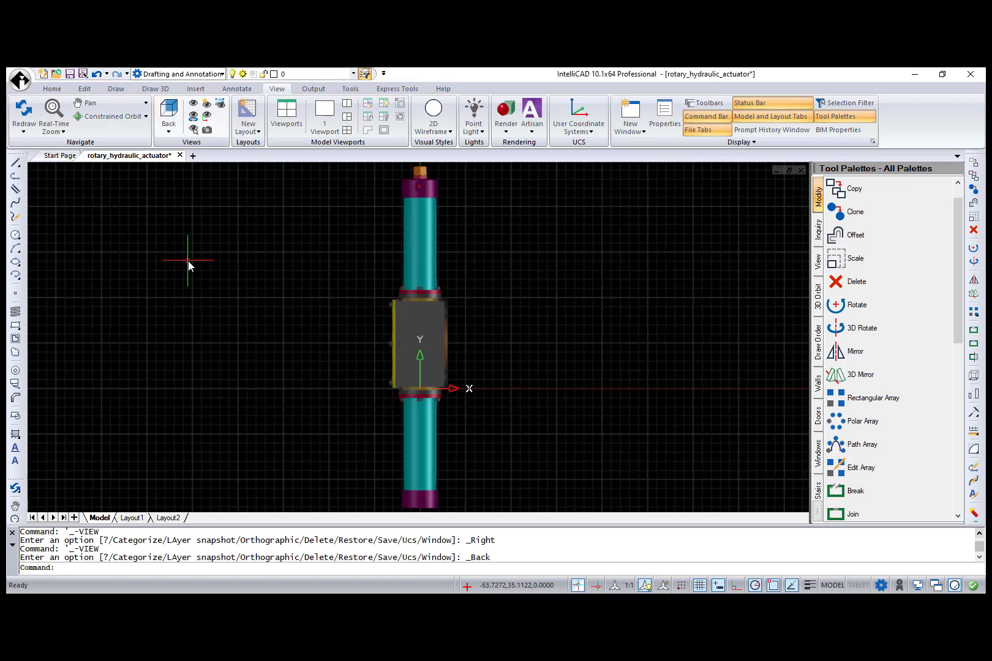
left_click(172, 131)
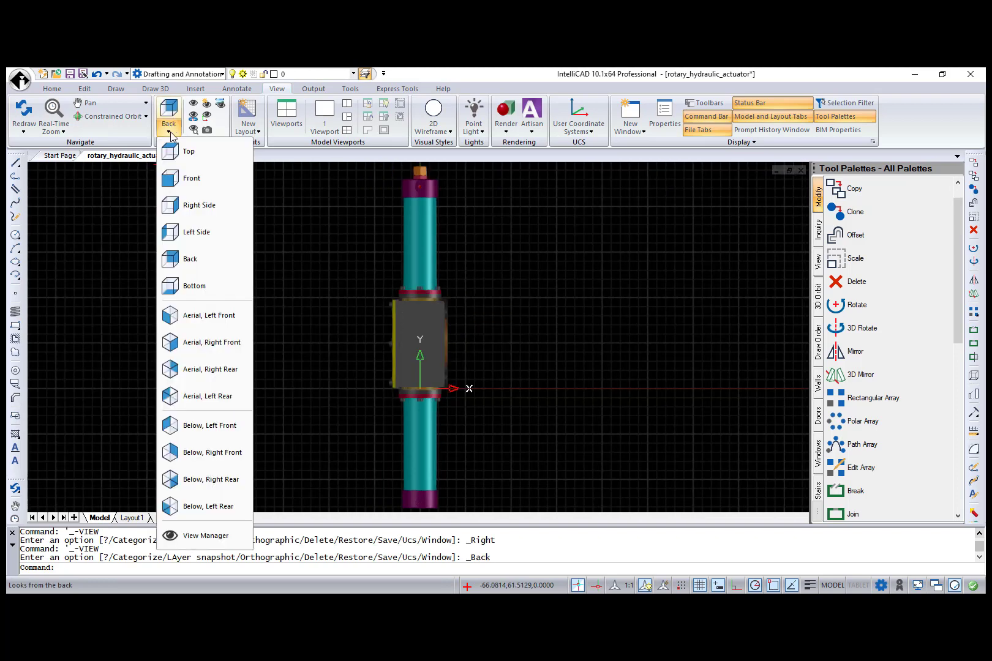
left_click(186, 288)
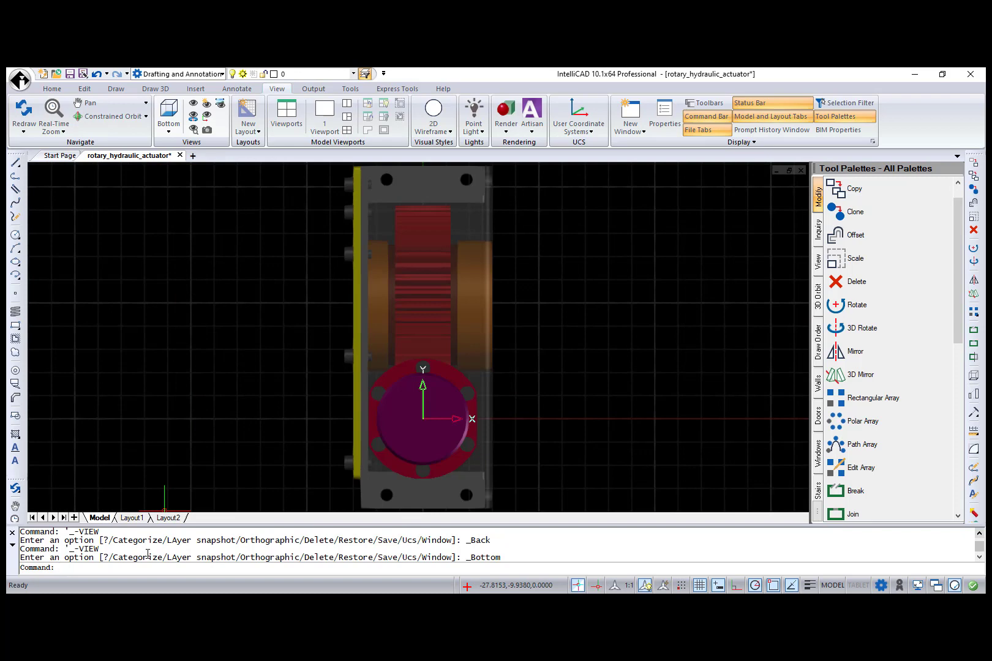
Step: Enable animated view transitions for view rotation in the VTOPTIONS settings
type("vtoptions")
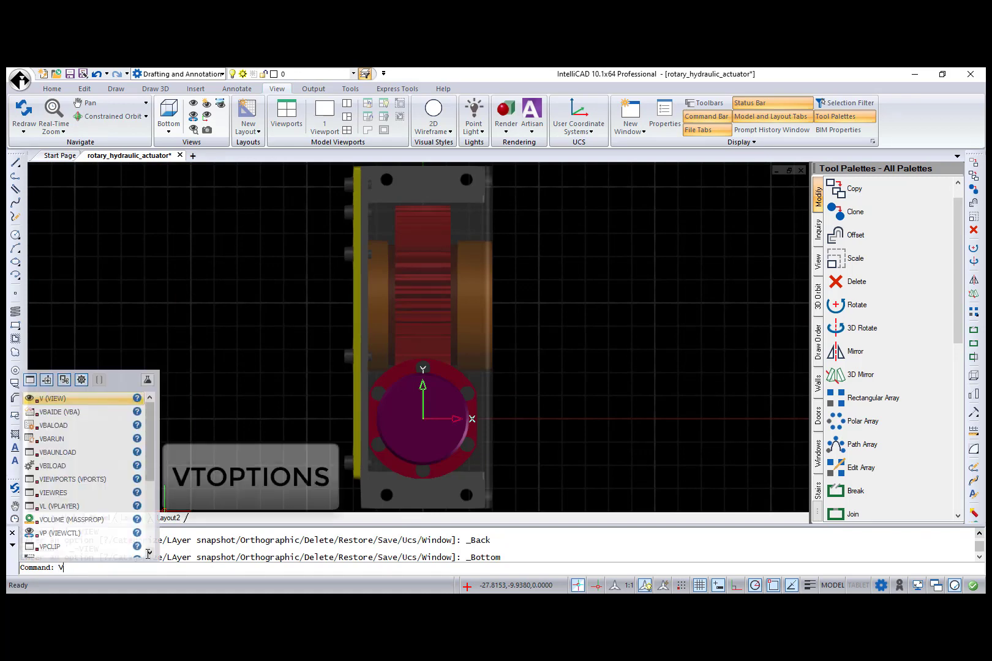
key("Return")
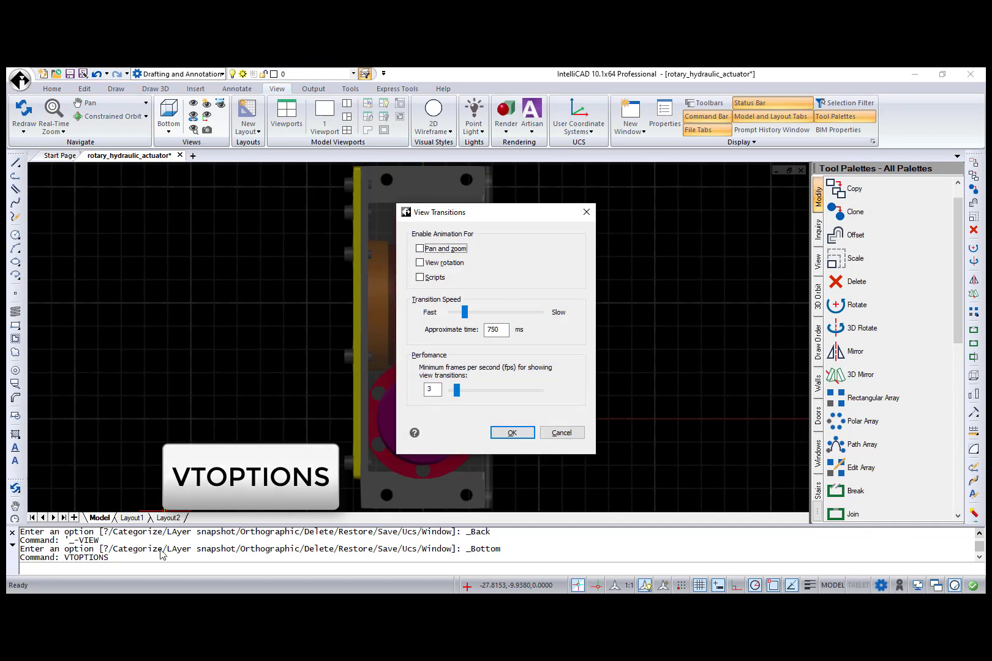
left_click(420, 263)
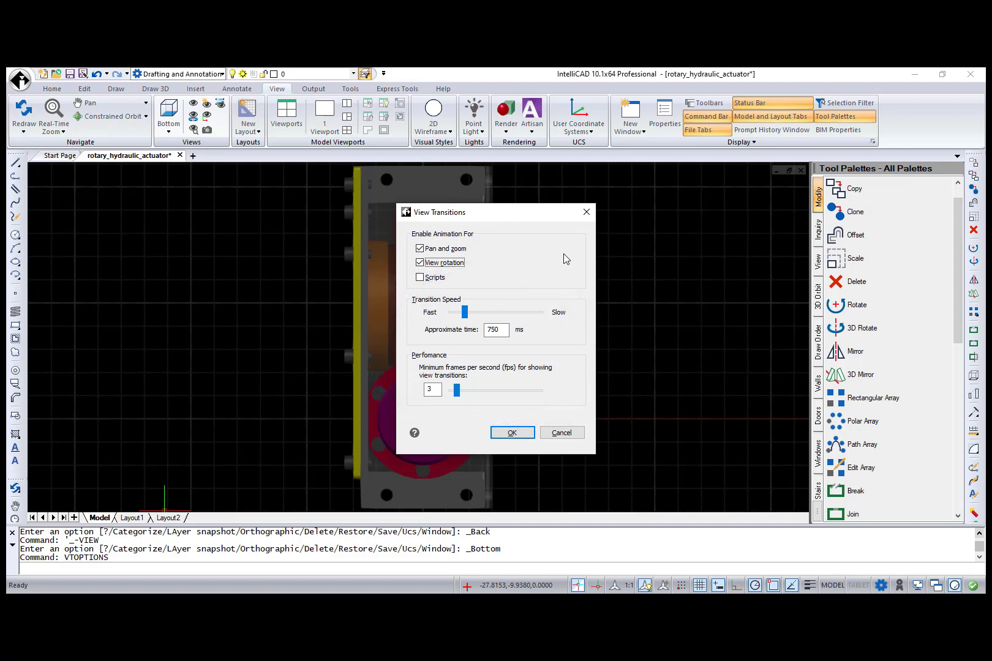
Step: Apply the transition settings and swing to Front, then Aerial Left Front view
left_click(508, 434)
left_click(177, 131)
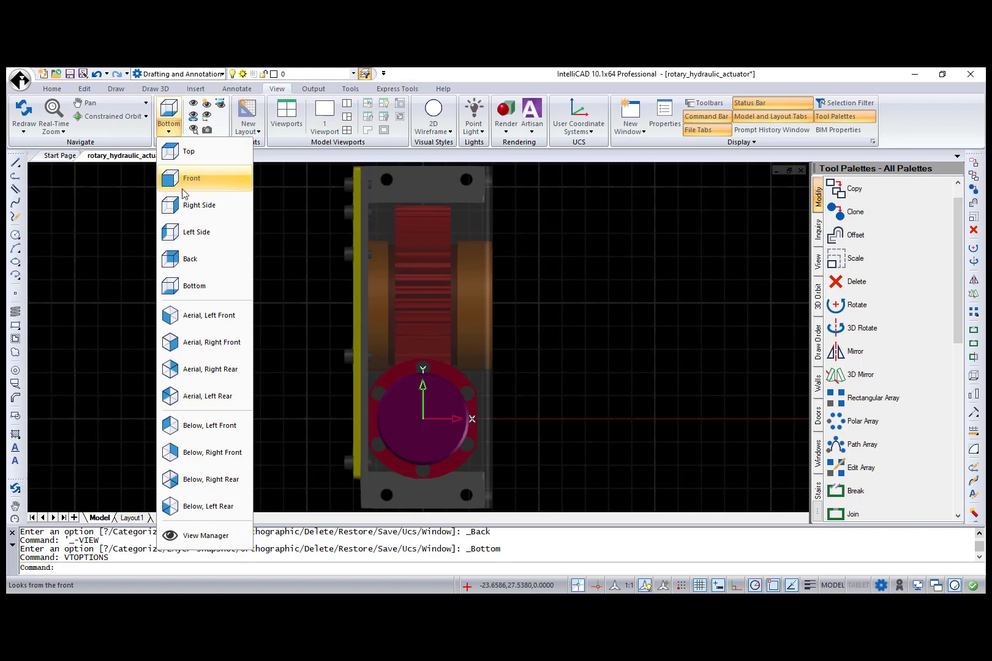
left_click(182, 190)
left_click(169, 126)
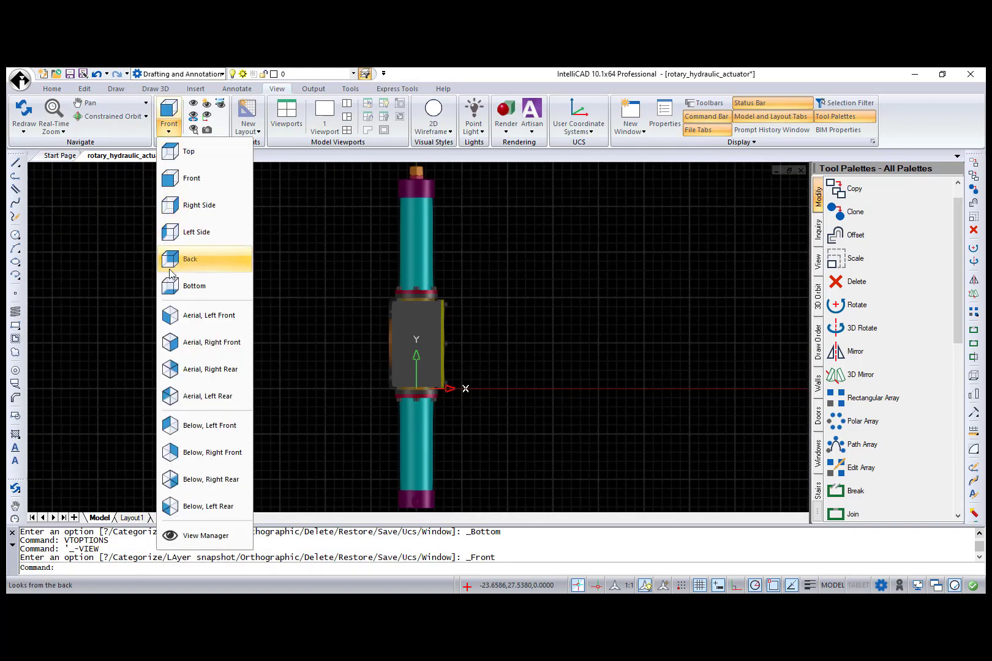
left_click(166, 317)
Step: Continue through the Below Right Front, Top and Back views
left_click(173, 126)
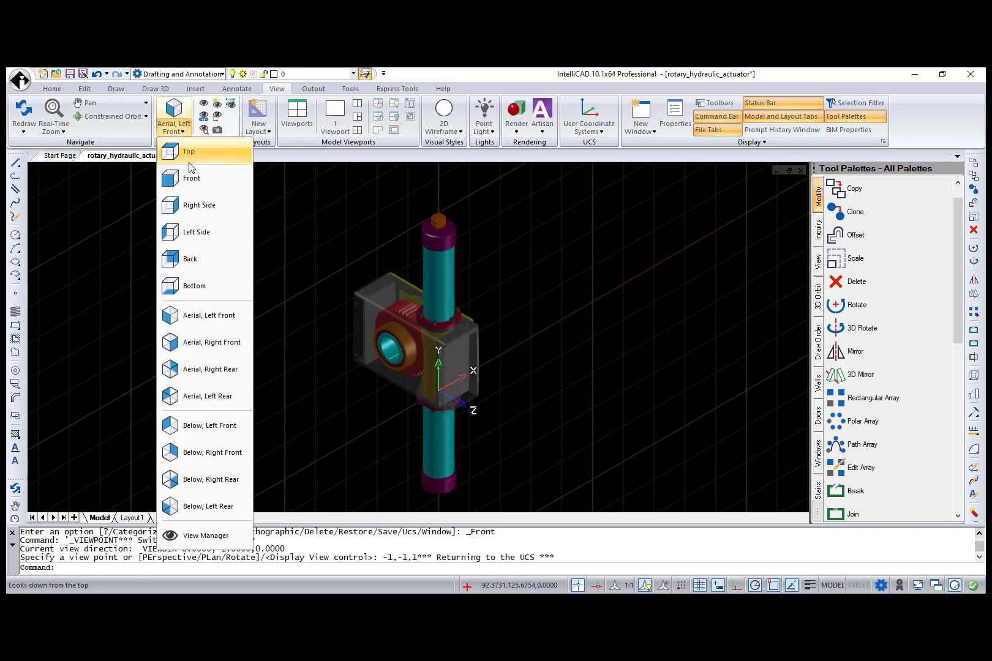
left_click(167, 451)
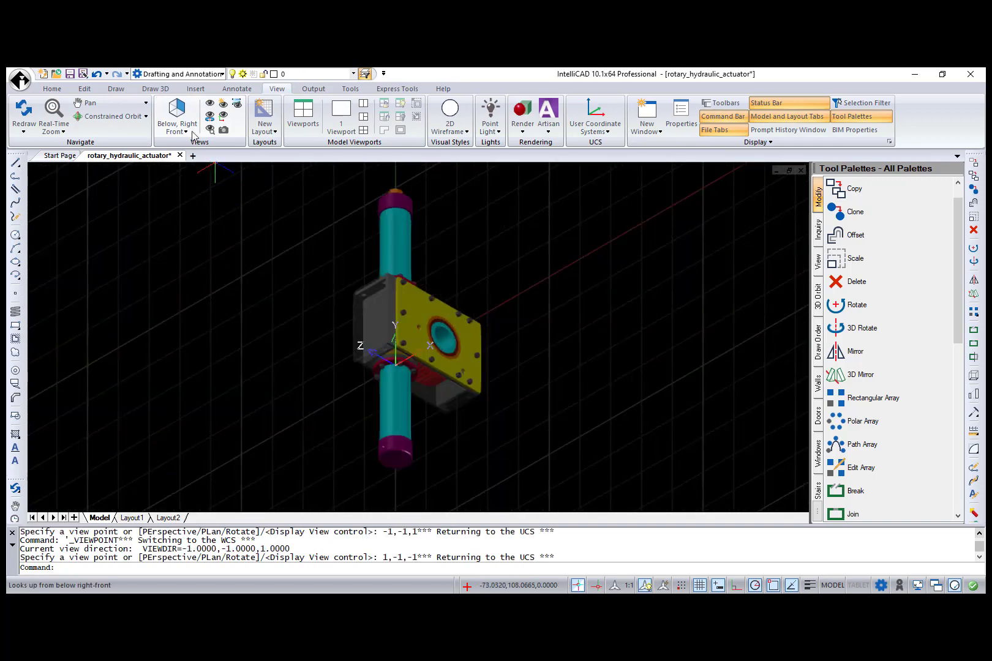
left_click(175, 126)
left_click(189, 153)
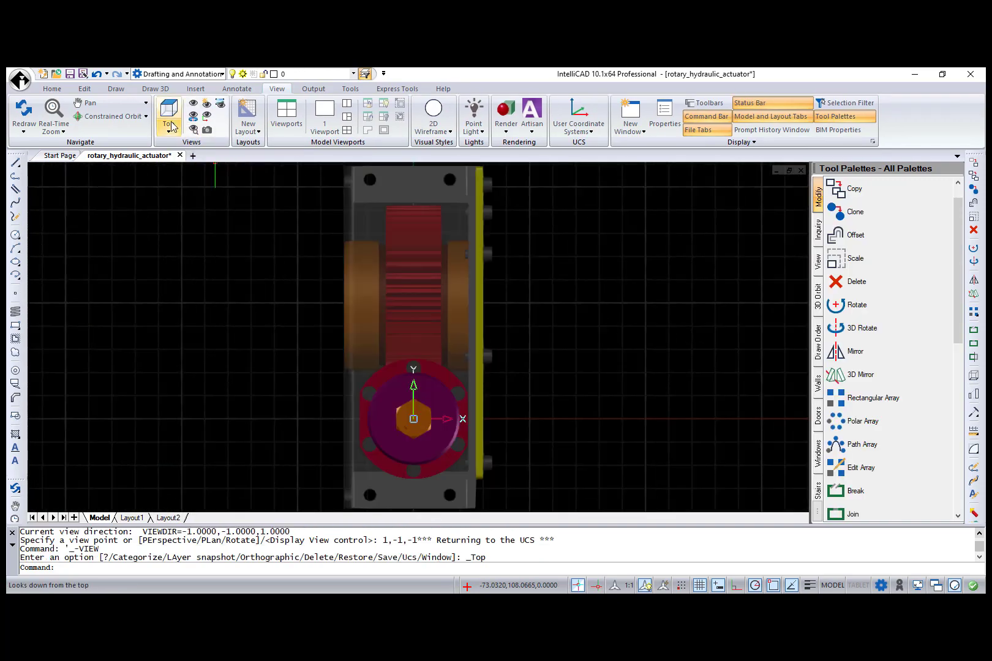
left_click(168, 120)
left_click(179, 266)
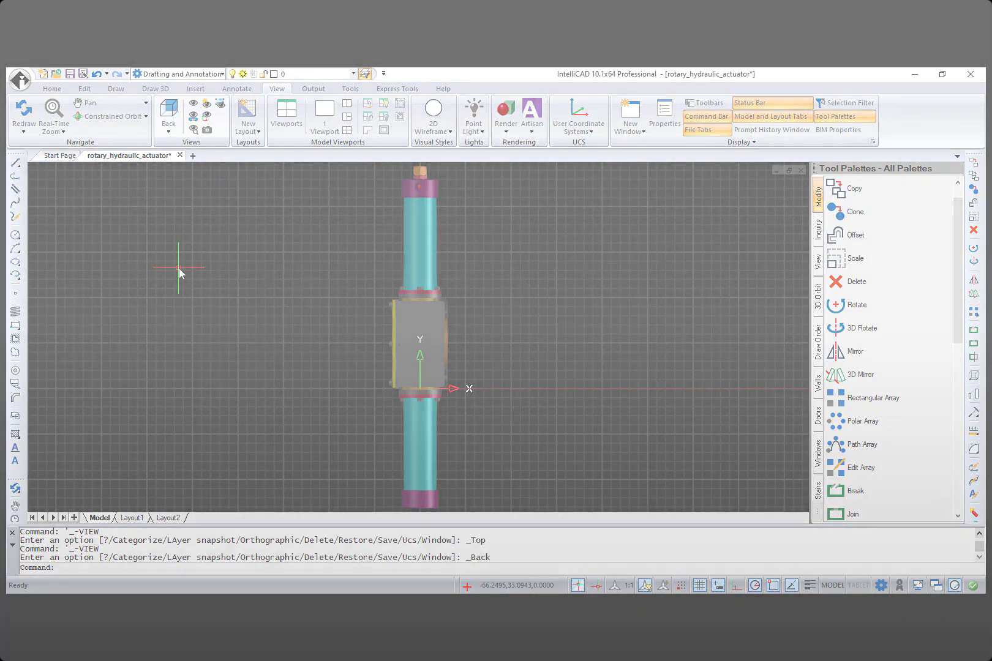